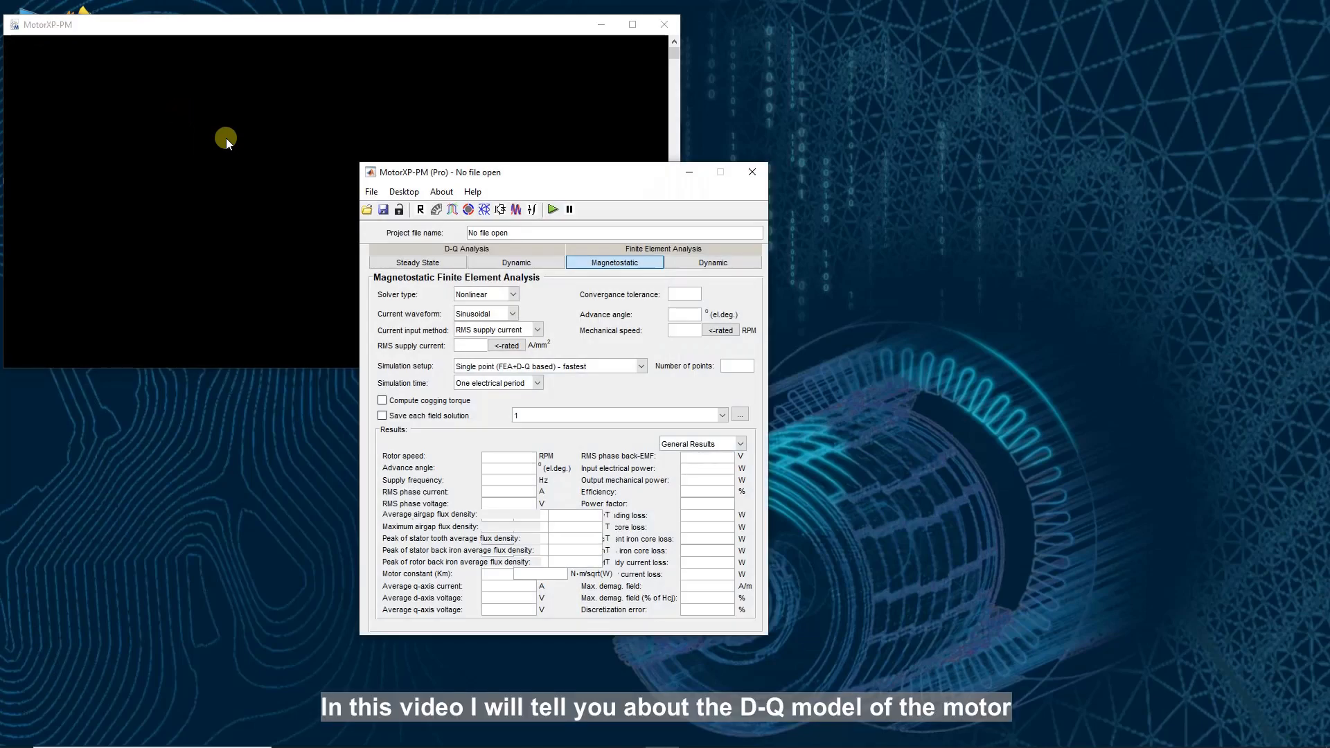
Step: Show the Steady State D-Q Analysis and open its Plot Wizard beside the main window, viewing the available model types
{"action": "left_click_drag", "start_coordinate": [471, 172], "coordinate": [657, 174]}
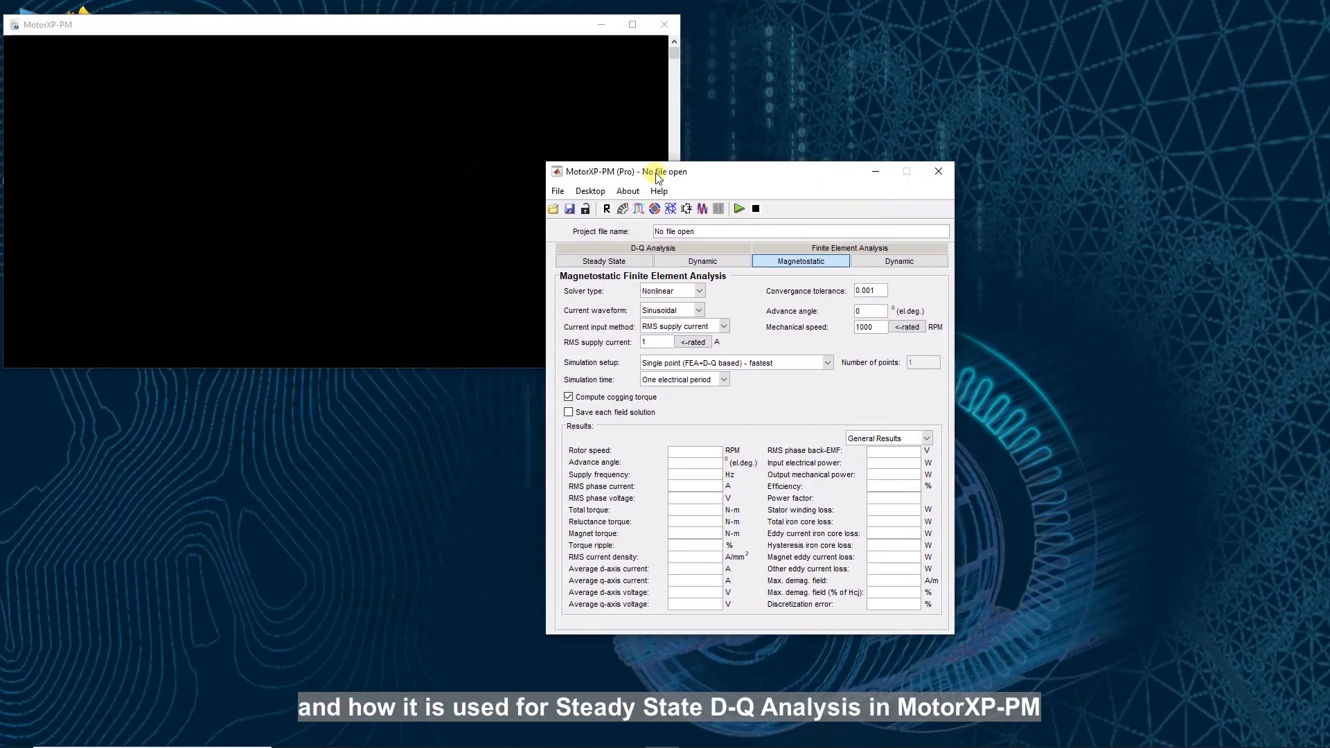
{"action": "left_click", "coordinate": [604, 261]}
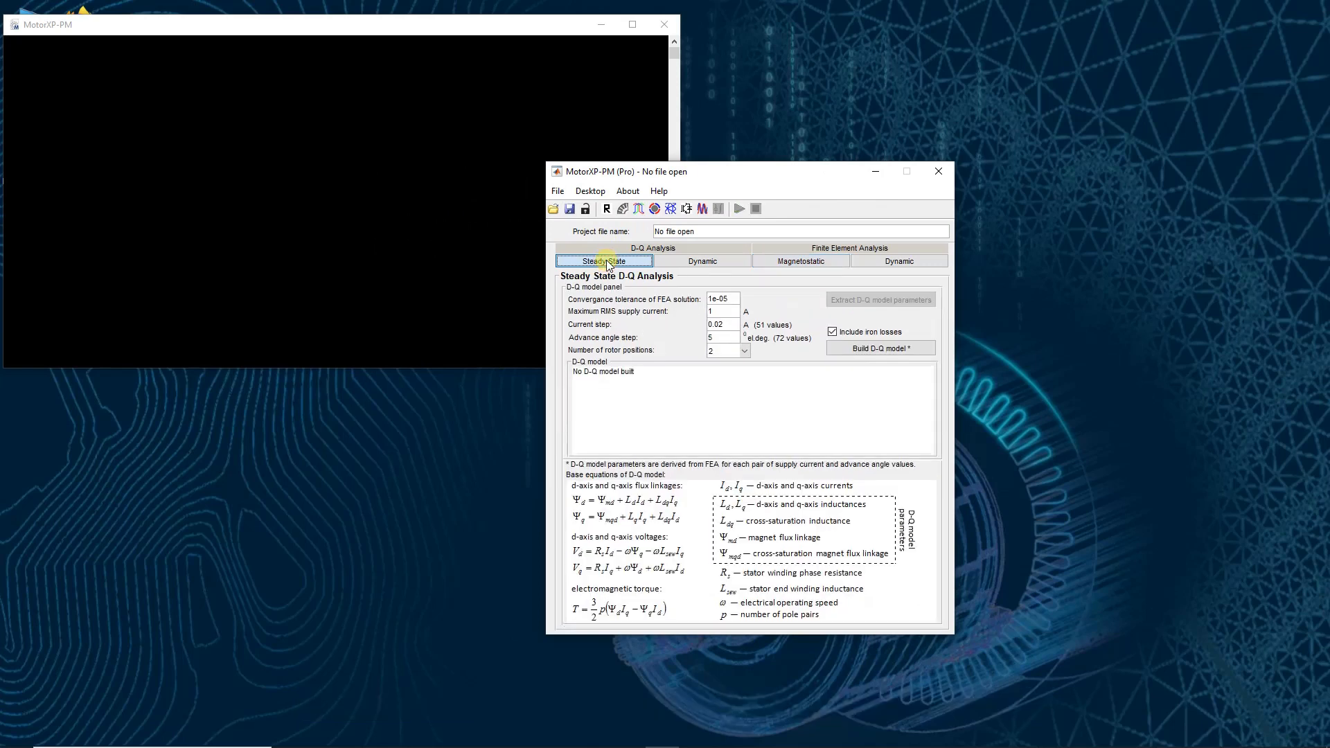
{"action": "left_click", "coordinate": [687, 209]}
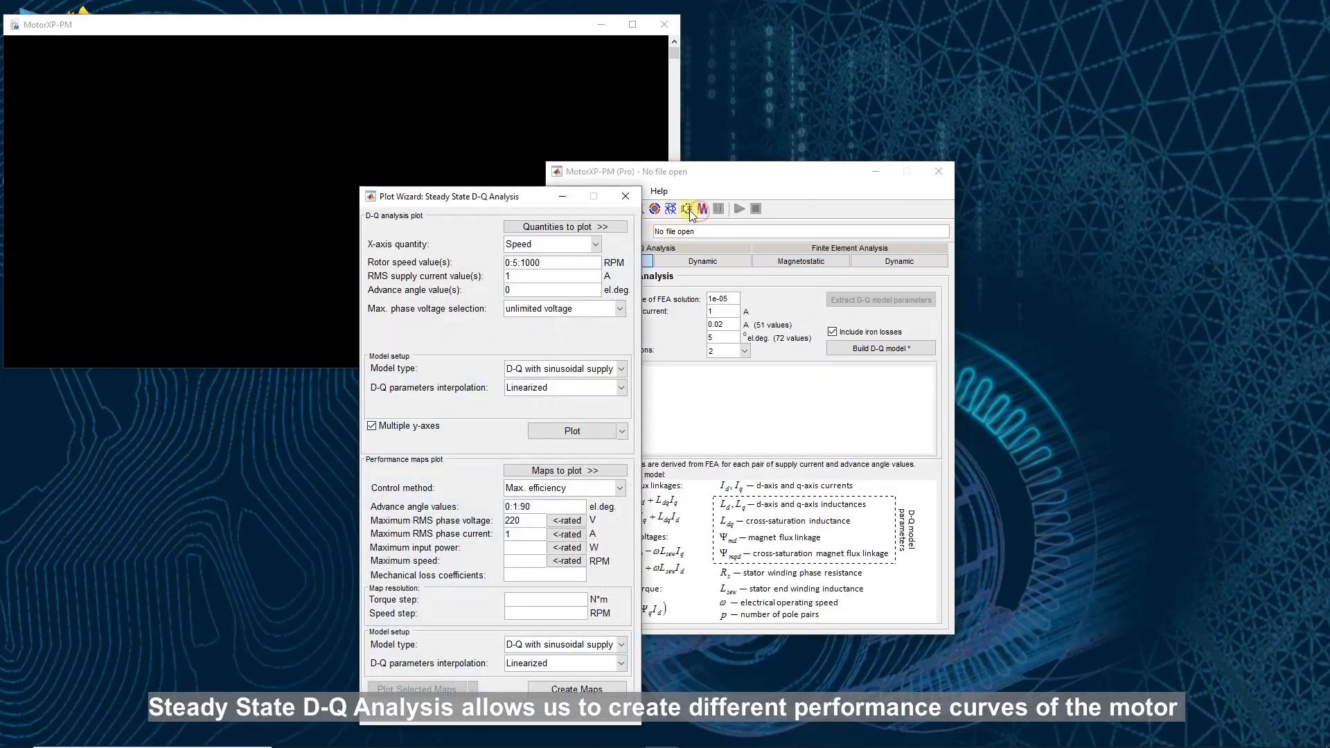
{"action": "left_click_drag", "start_coordinate": [507, 200], "coordinate": [248, 174]}
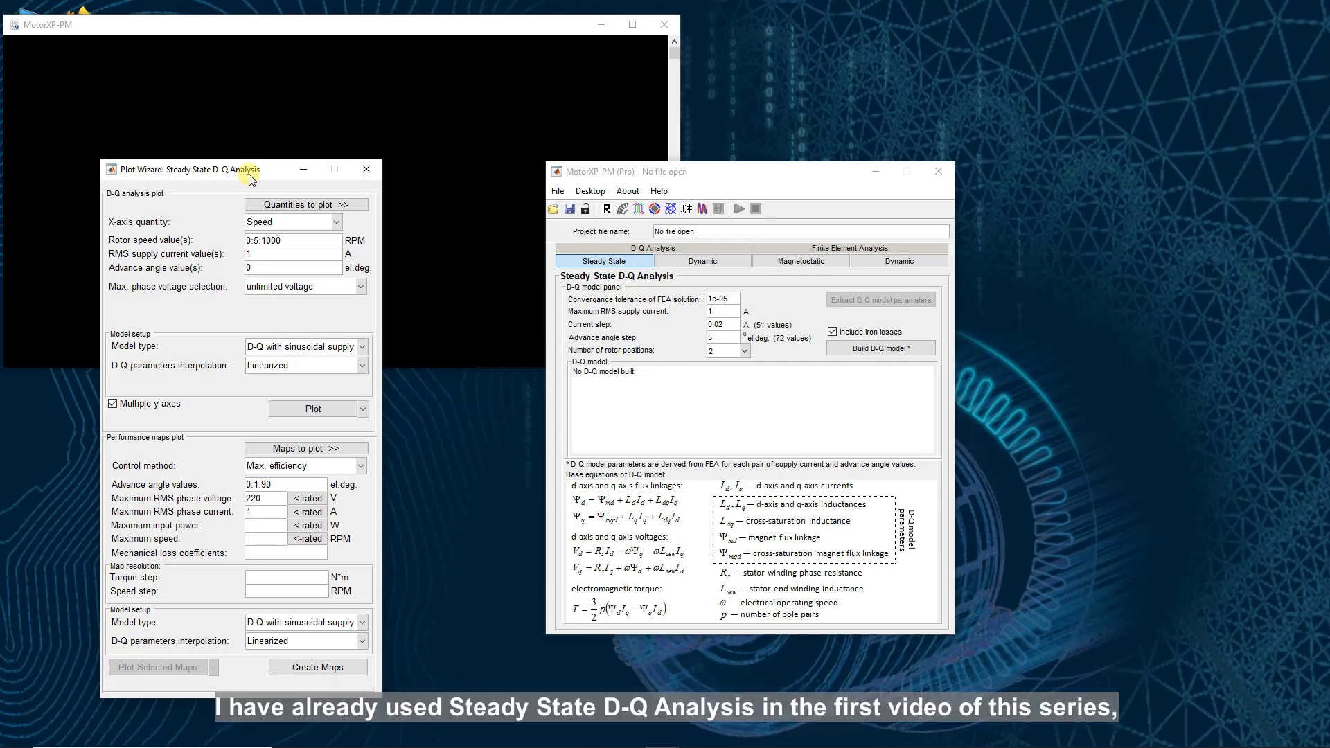
{"action": "left_click", "coordinate": [338, 344]}
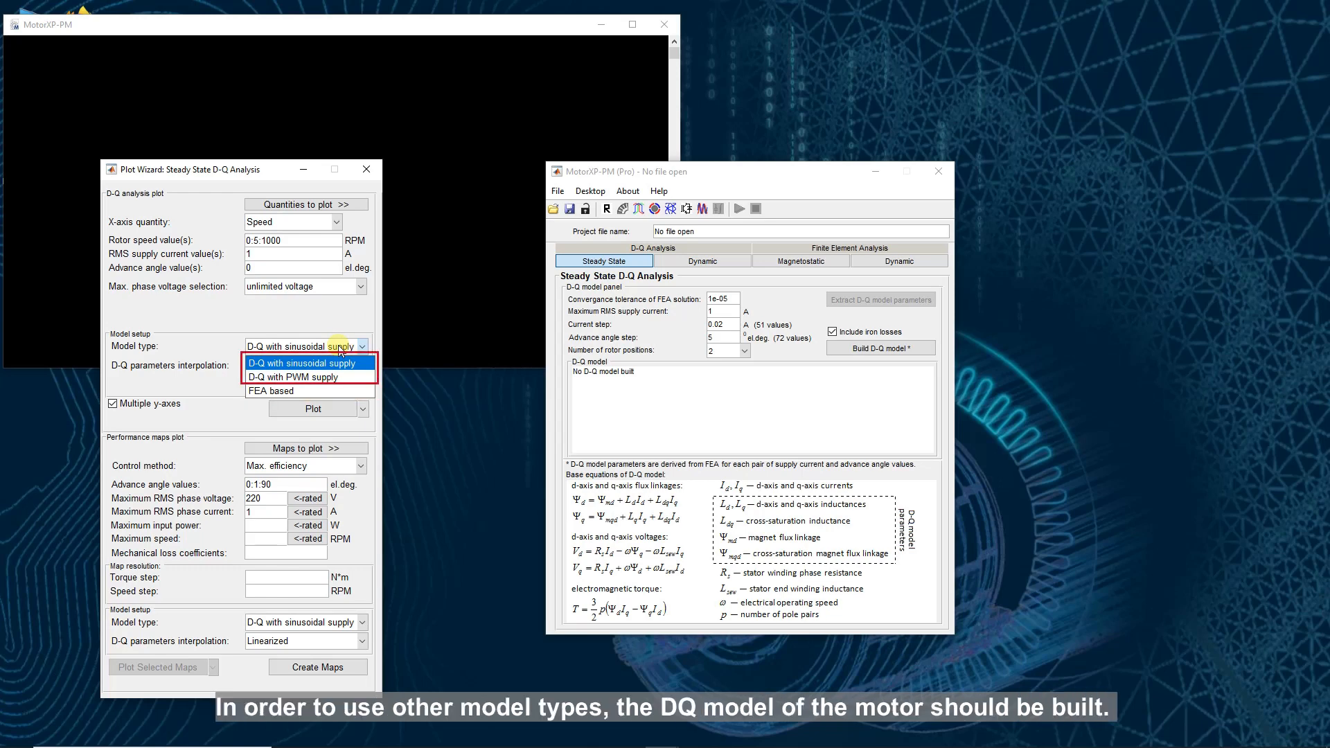
{"action": "left_click", "coordinate": [340, 346]}
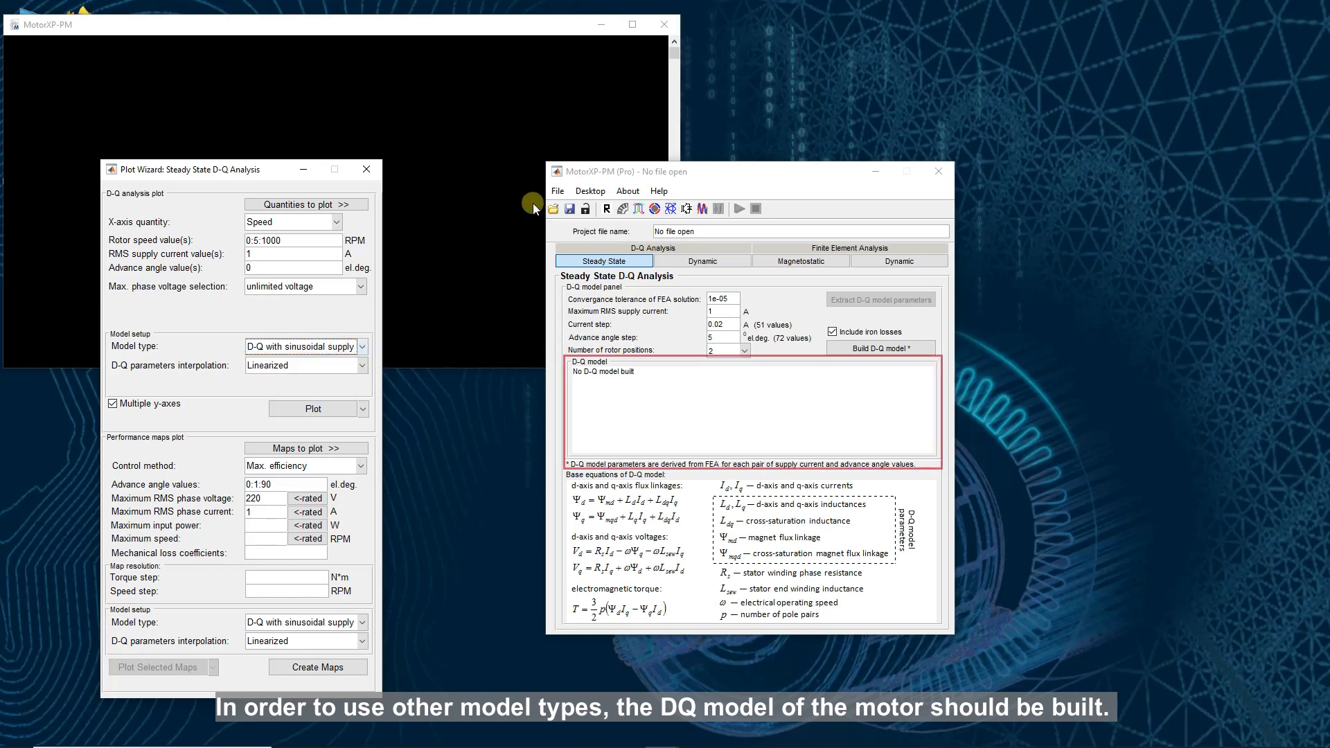
Step: Open tesla_model3.mxp from the tesla_model3 folder as a new blank project
{"action": "left_click", "coordinate": [557, 190]}
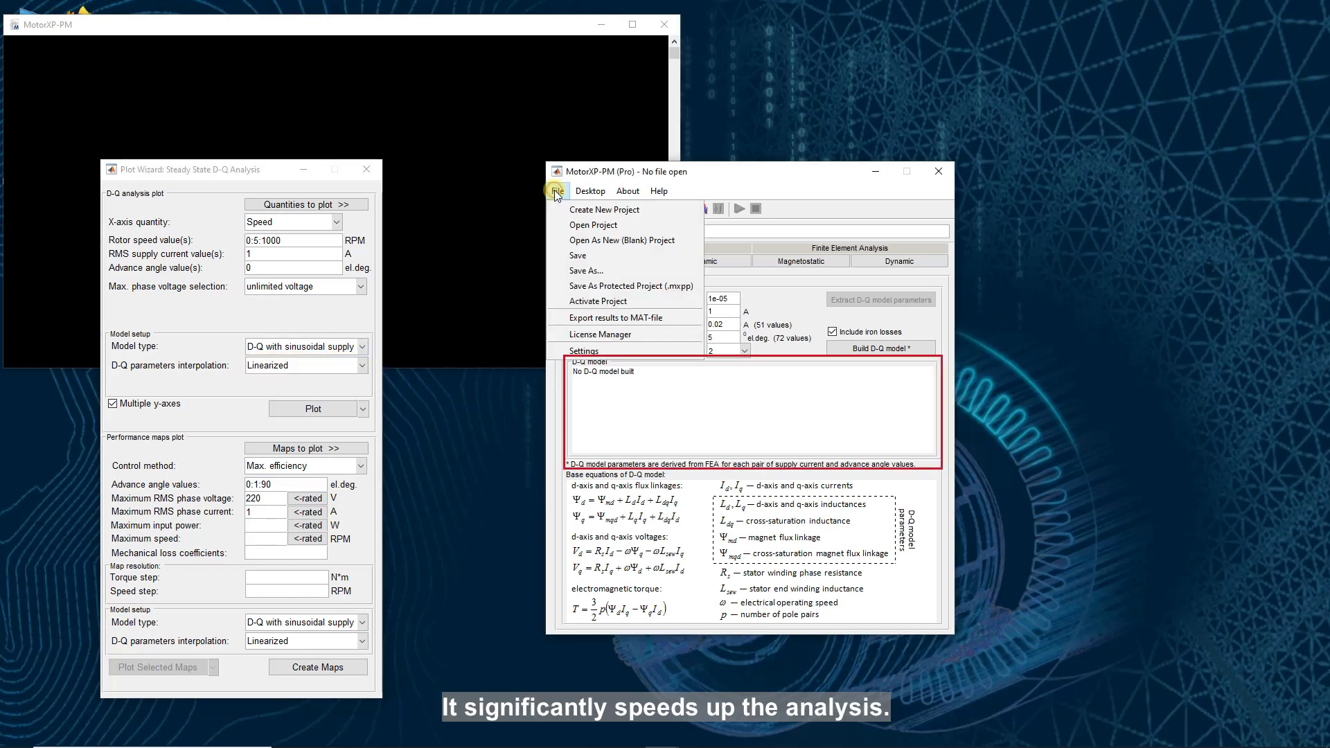
{"action": "left_click", "coordinate": [596, 241]}
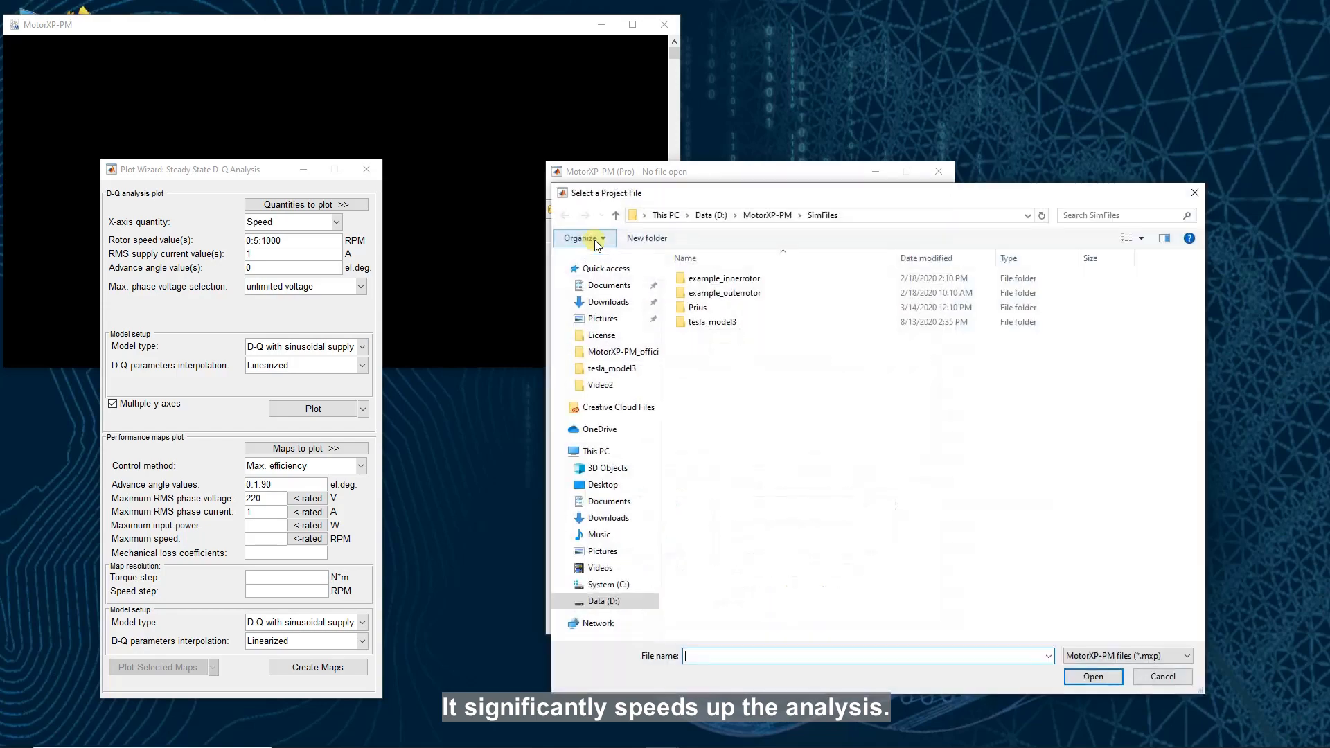
{"action": "double_click", "coordinate": [692, 322]}
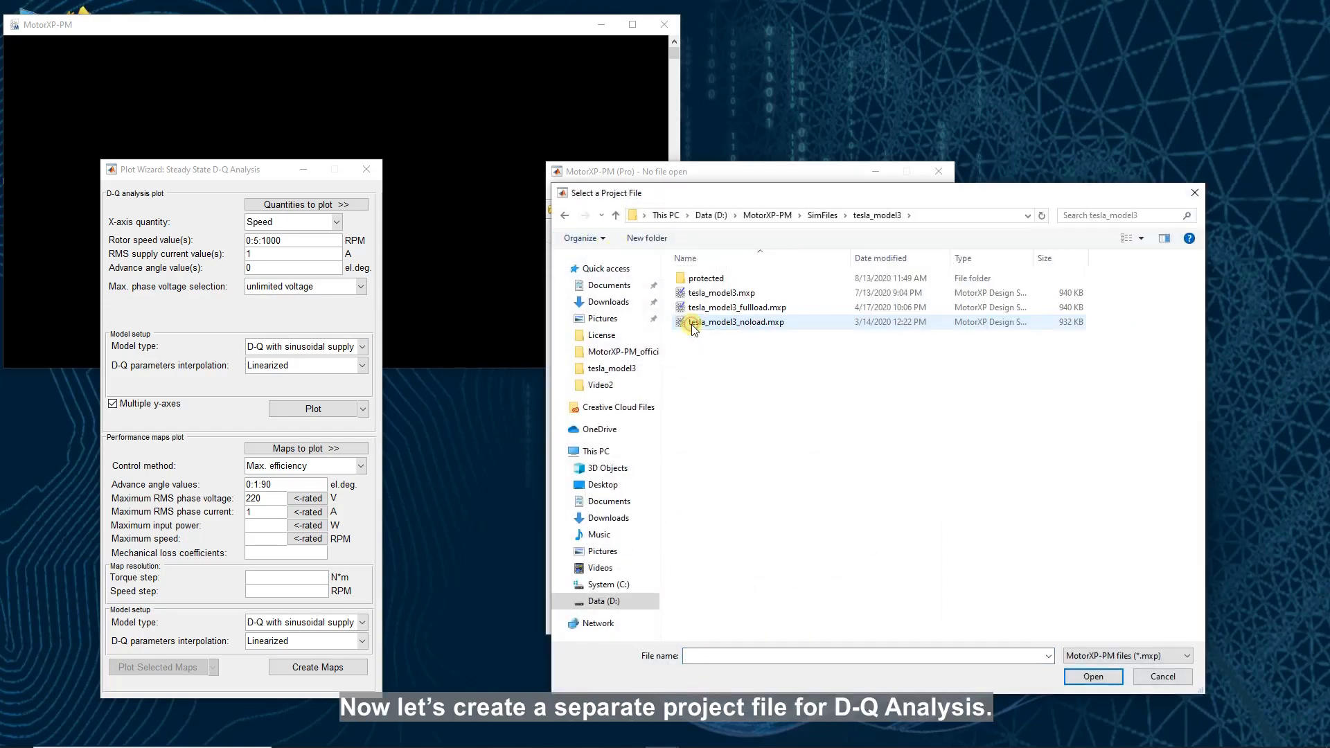
{"action": "double_click", "coordinate": [714, 296]}
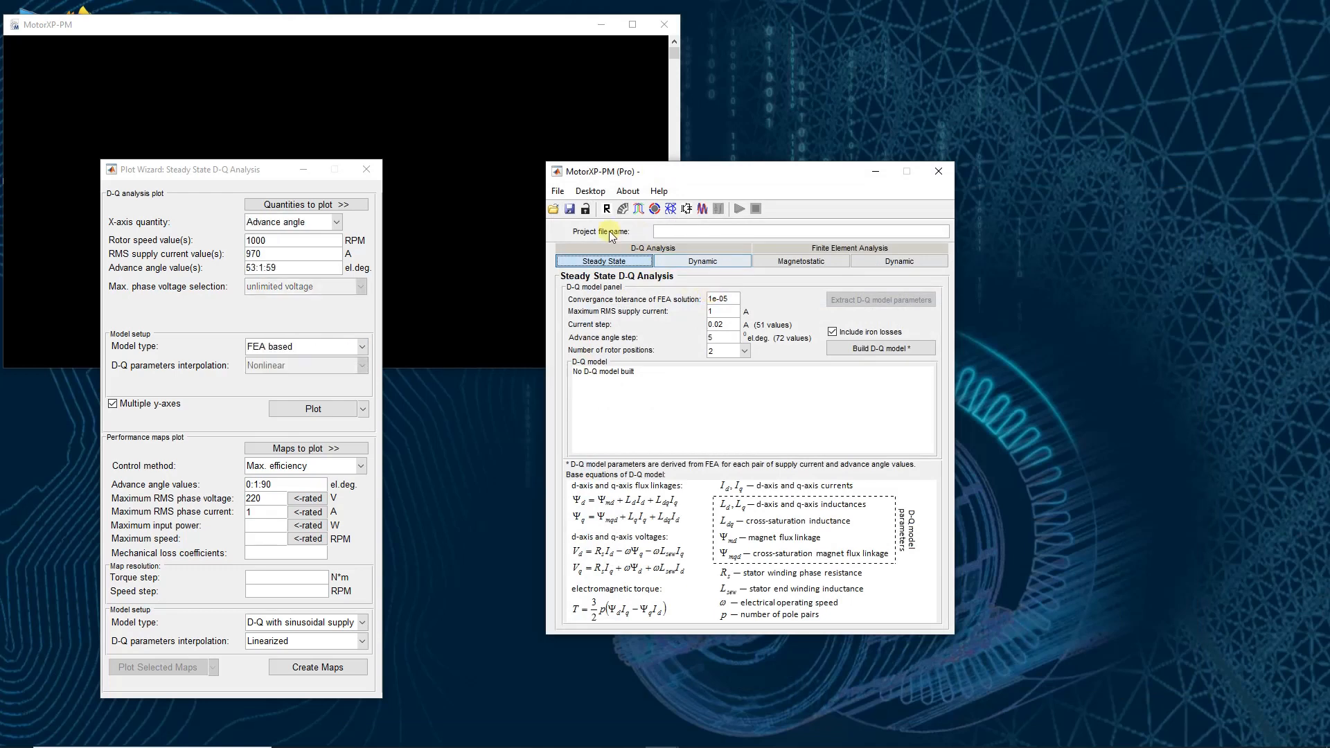
Step: Save the project in the tesla_model3 folder as tesla_model3_dq.mxp
{"action": "left_click", "coordinate": [568, 209]}
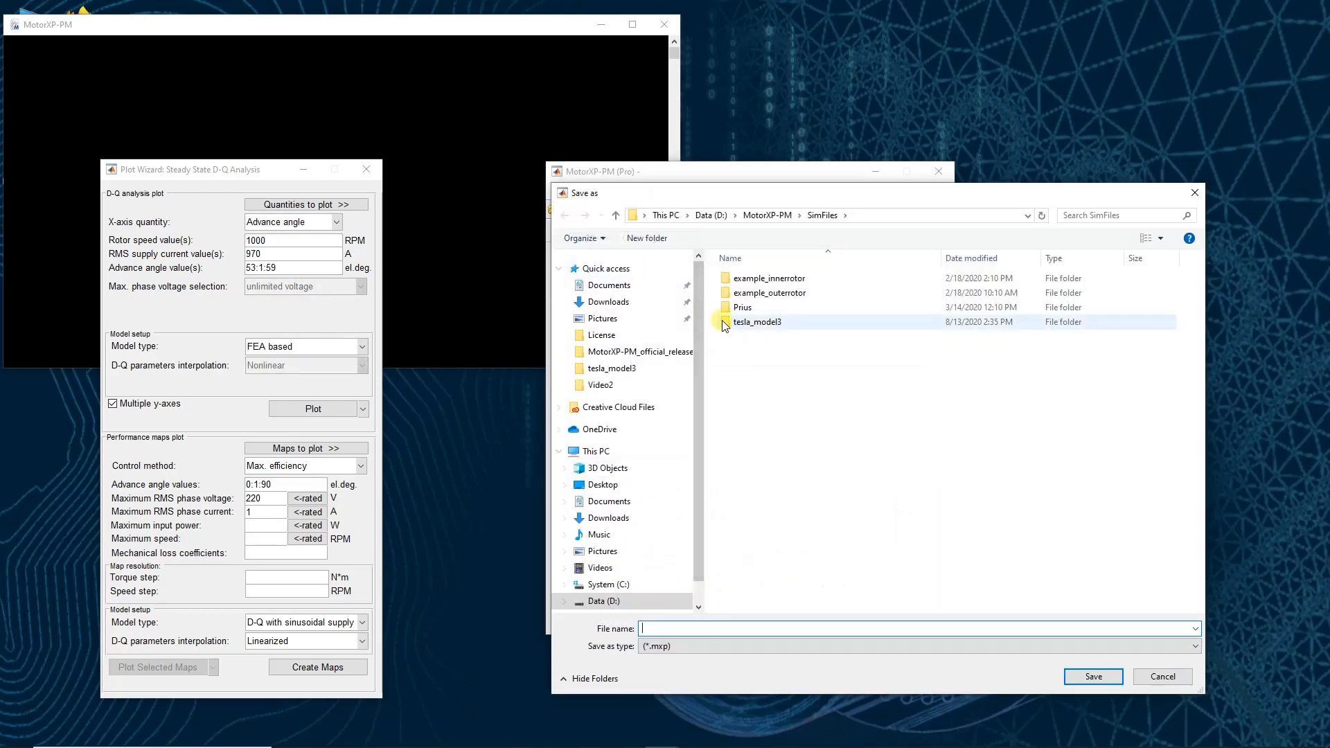
{"action": "double_click", "coordinate": [750, 321]}
{"action": "left_click", "coordinate": [742, 293]}
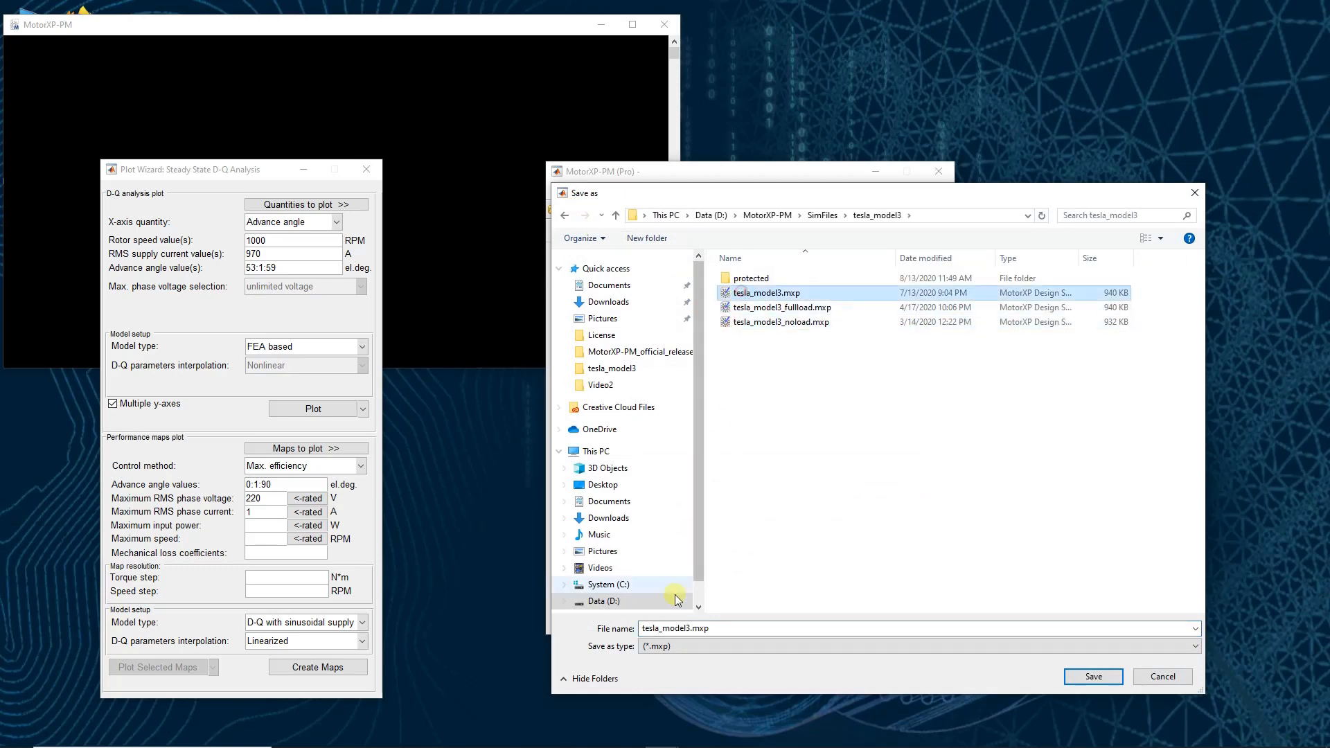
{"action": "double_click", "coordinate": [691, 629]}
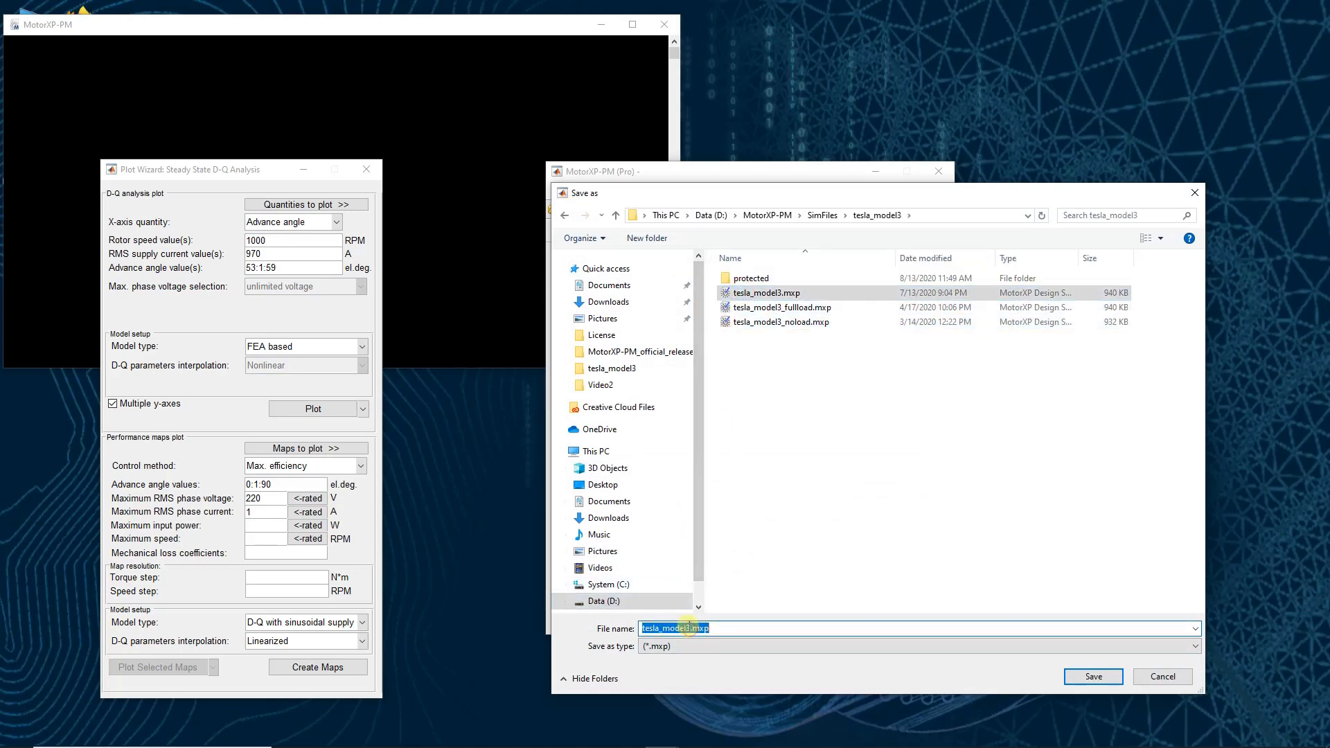
{"action": "left_click", "coordinate": [691, 629]}
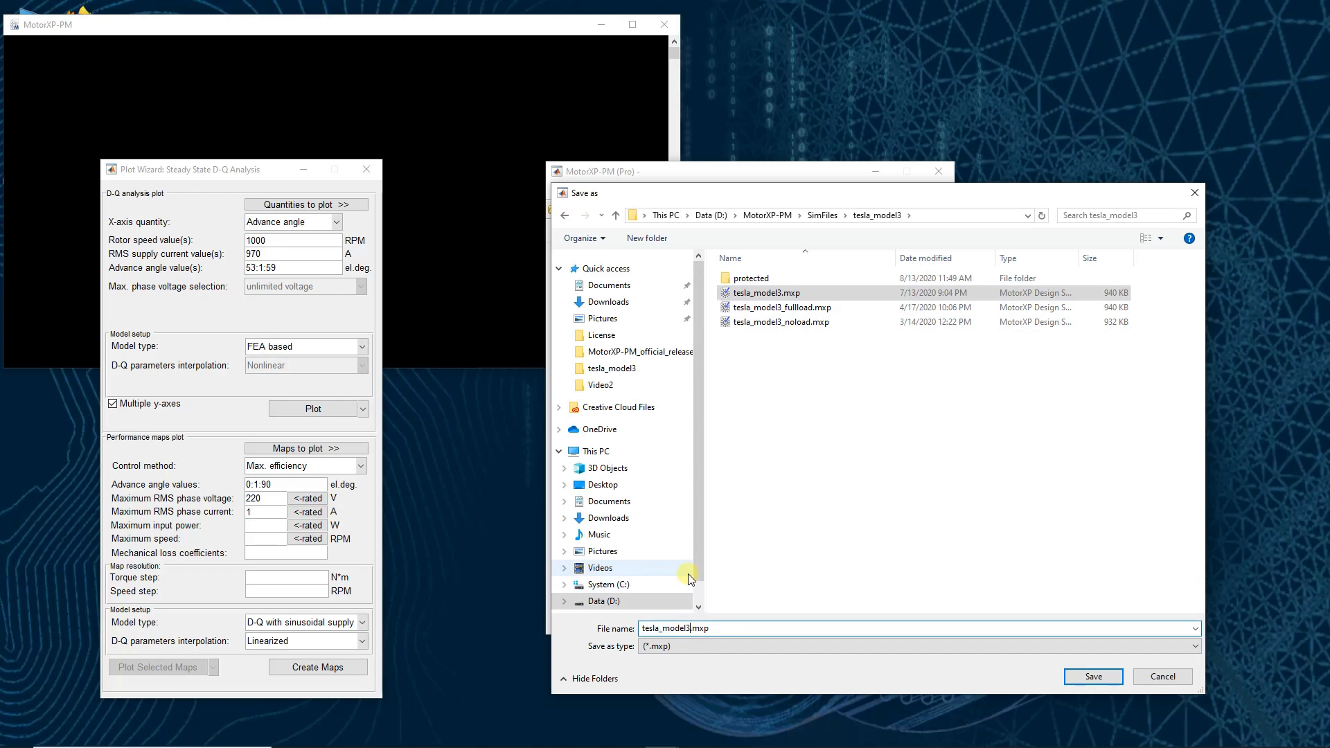
{"action": "type", "text": "_dq"}
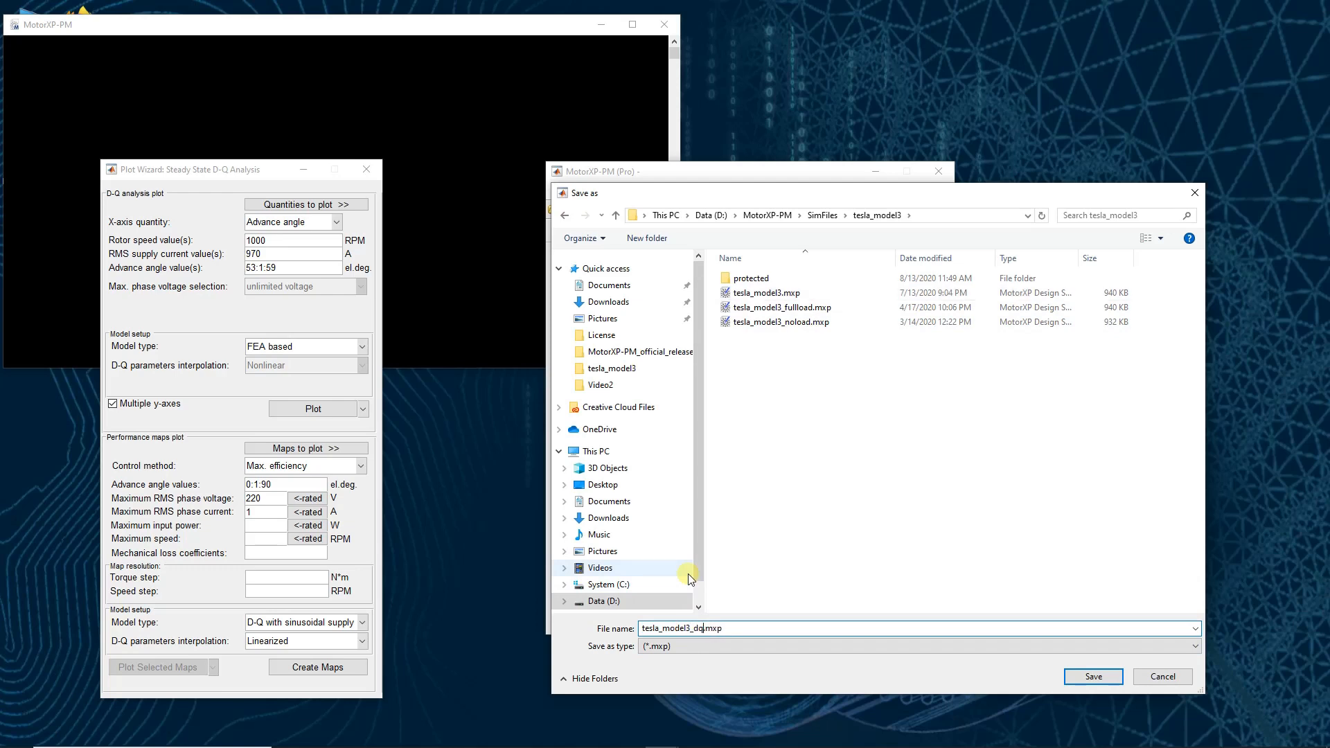
{"action": "left_click", "coordinate": [1092, 676]}
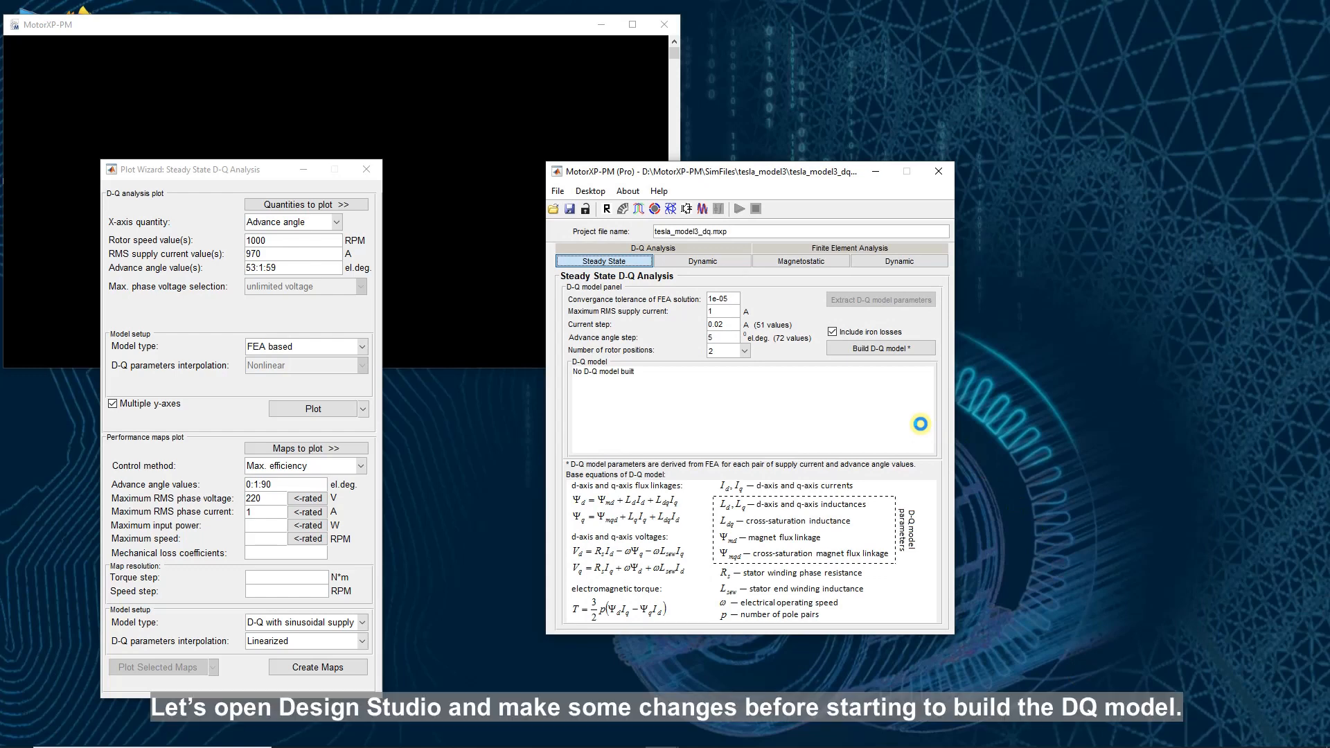
Step: In Design Studio, set the number of mesh slices to 1 and the rotor skew angle to 0°, and apply the changes
{"action": "left_click", "coordinate": [670, 209]}
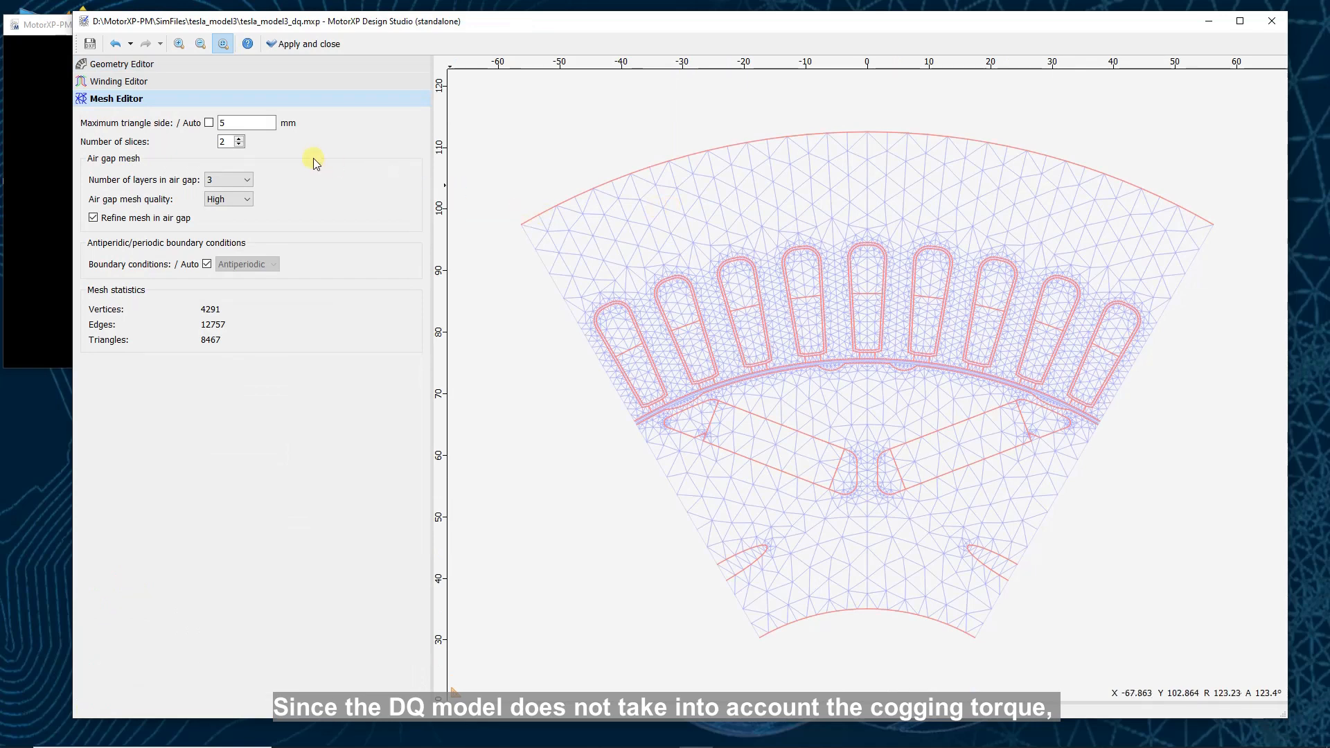
{"action": "left_click", "coordinate": [239, 144]}
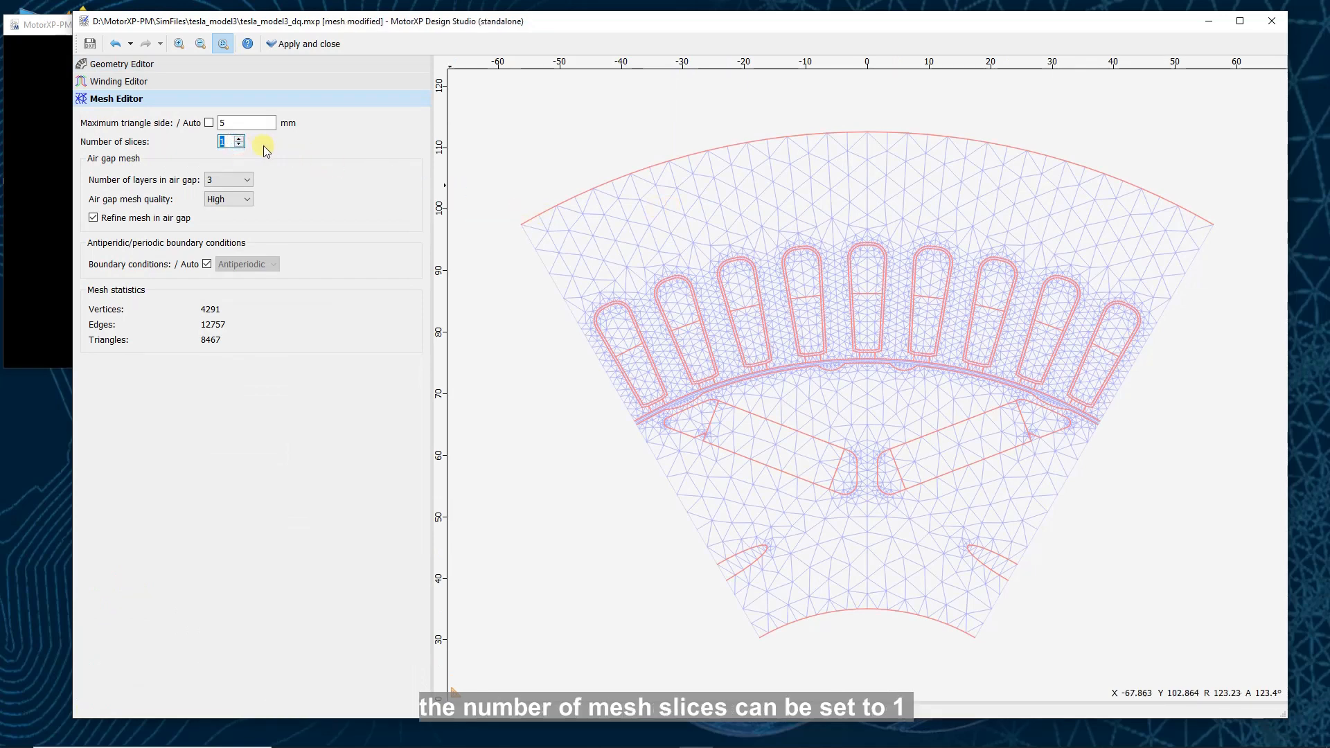
{"action": "left_click", "coordinate": [167, 66]}
{"action": "scroll", "coordinate": [257, 516], "scroll_direction": "down", "scroll_amount": 3}
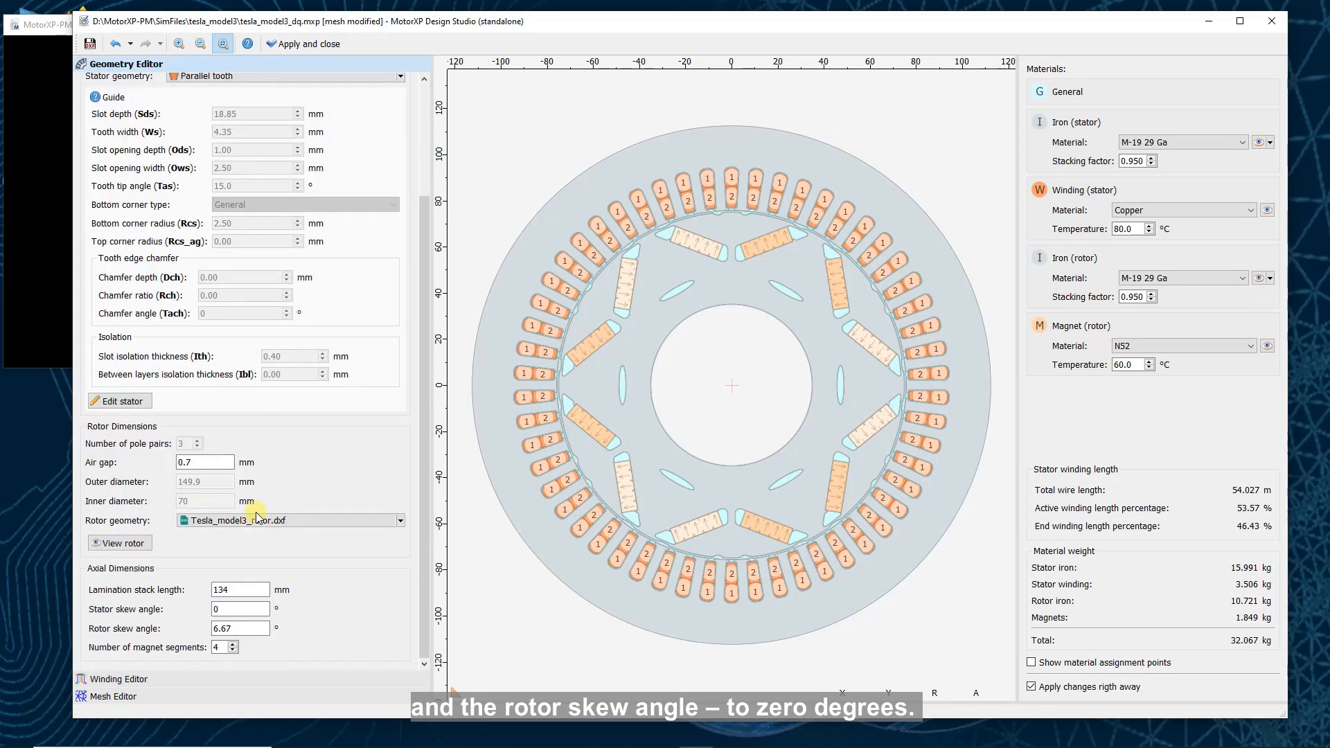
{"action": "left_click_drag", "start_coordinate": [246, 629], "coordinate": [181, 623]}
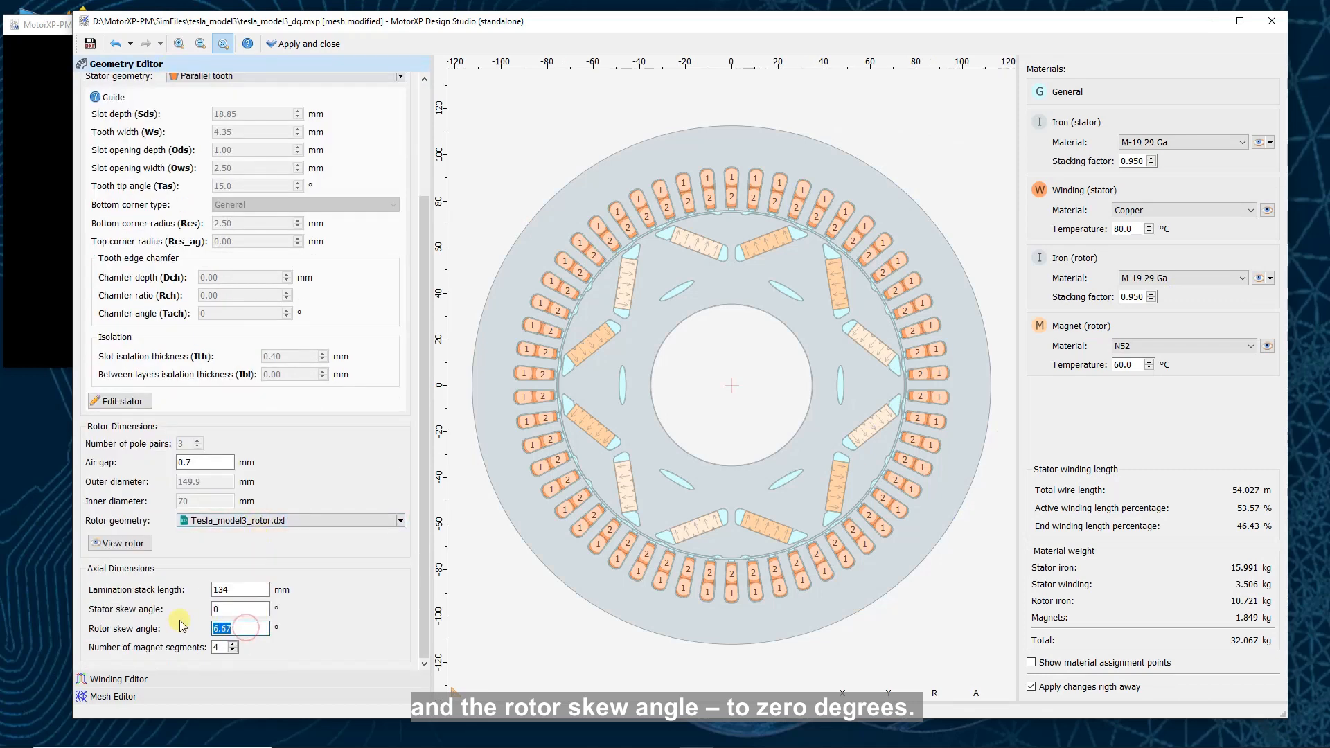
{"action": "type", "text": "0"}
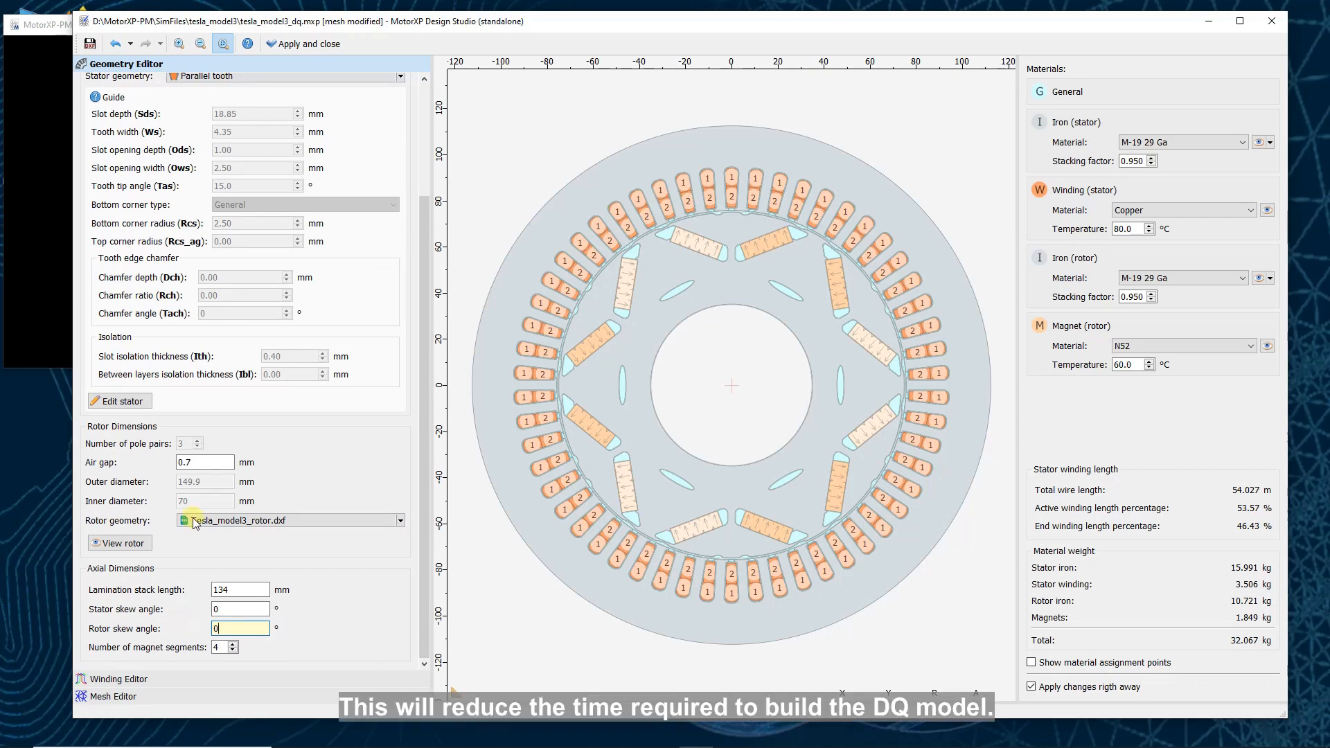
{"action": "left_click", "coordinate": [297, 44]}
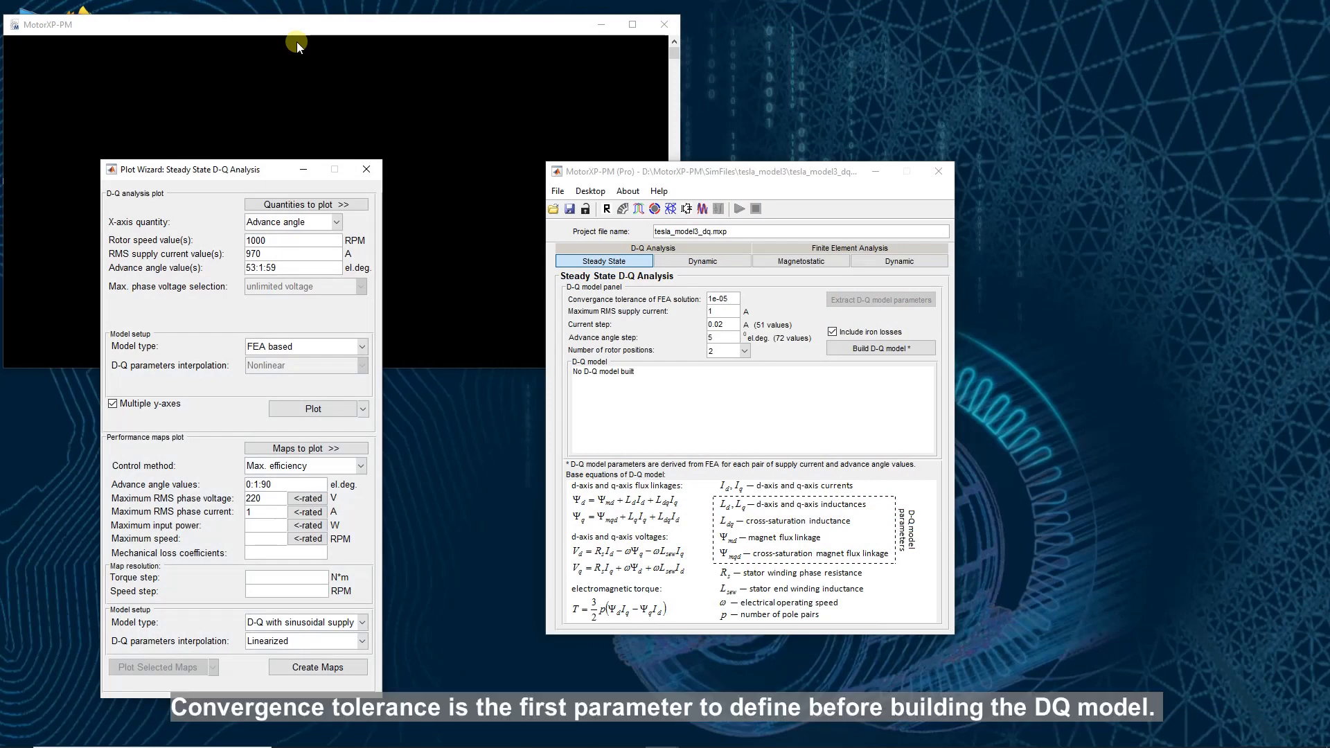
Step: Set the D-Q model's FEA convergence tolerance to 0.01 and the maximum RMS supply current to 1200 A
{"action": "left_click_drag", "start_coordinate": [734, 298], "coordinate": [705, 299]}
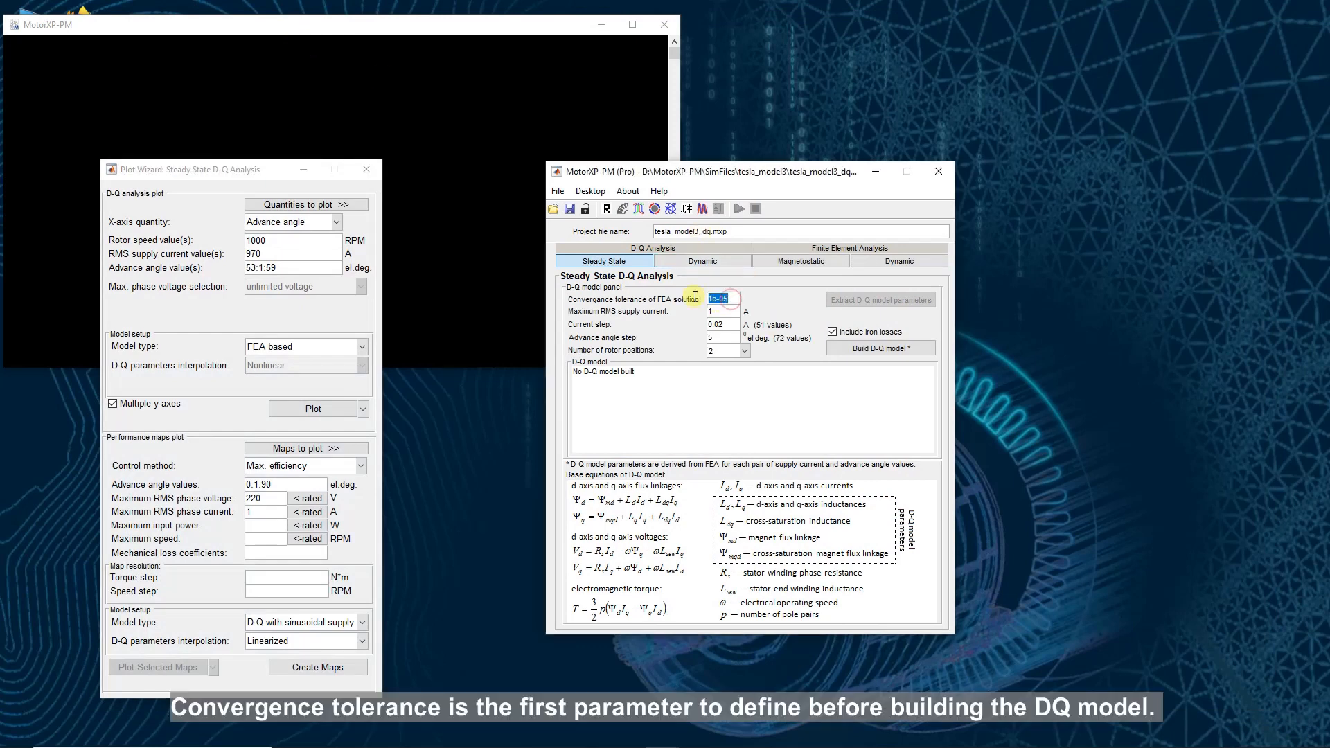
{"action": "type", "text": "0.01"}
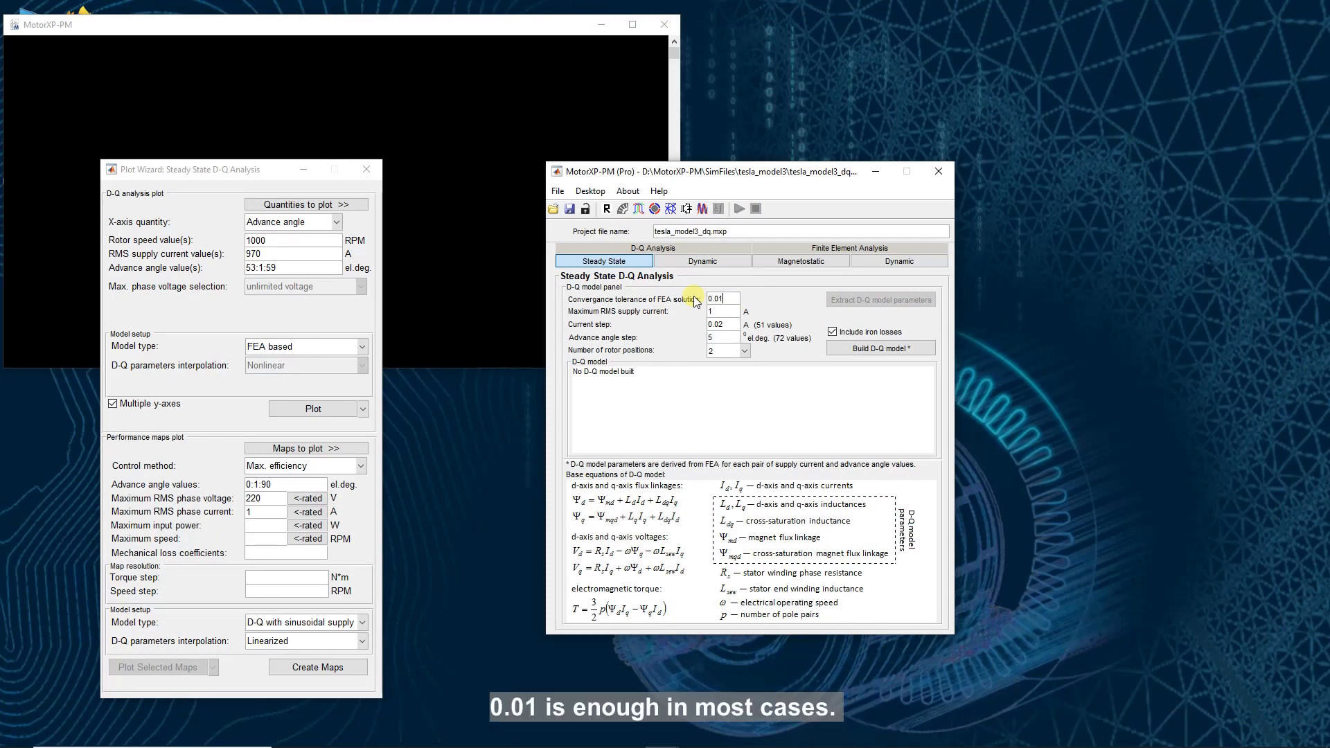
{"action": "left_click_drag", "start_coordinate": [724, 311], "coordinate": [663, 319]}
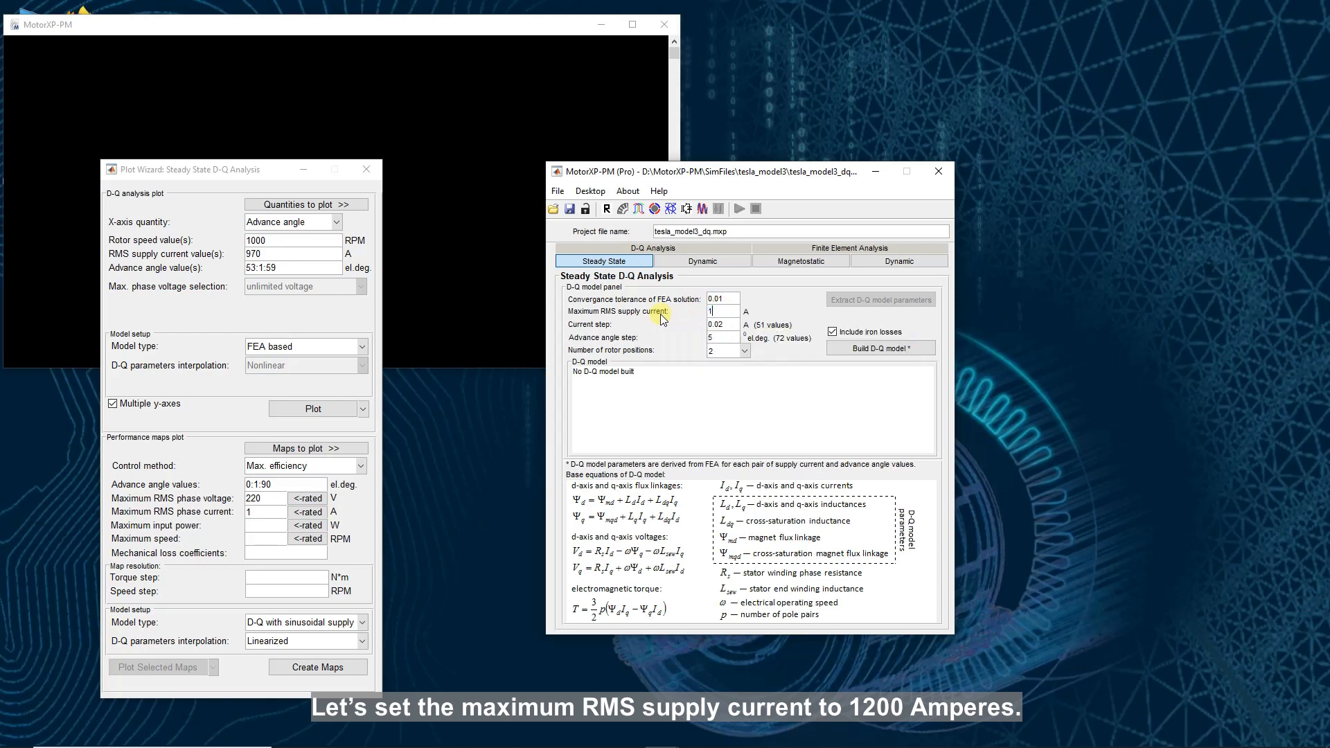
{"action": "type", "text": "1200"}
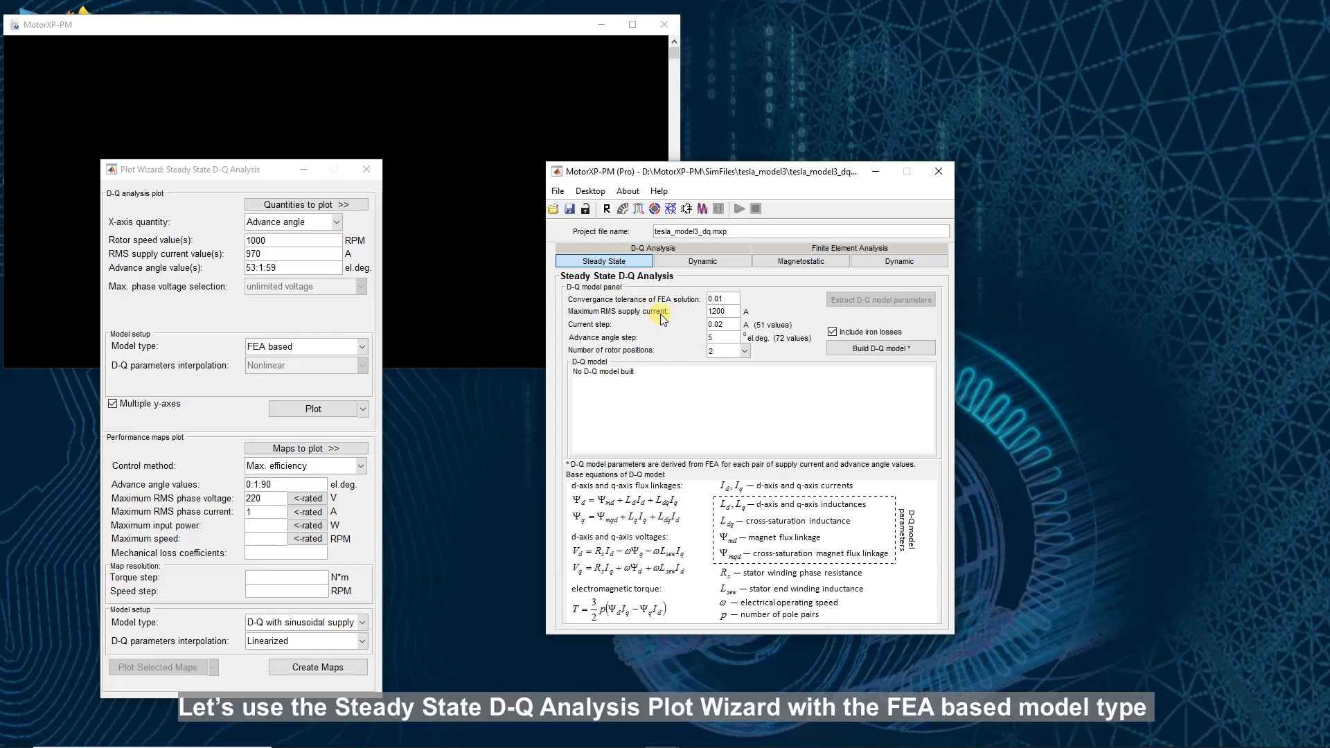
Step: Choose D-axis inductance Ld, Q-axis inductance Lq and D-axis magnet flux linkage as the quantities to plot, excluding total torque
{"action": "left_click", "coordinate": [323, 204]}
{"action": "left_click", "coordinate": [409, 315]}
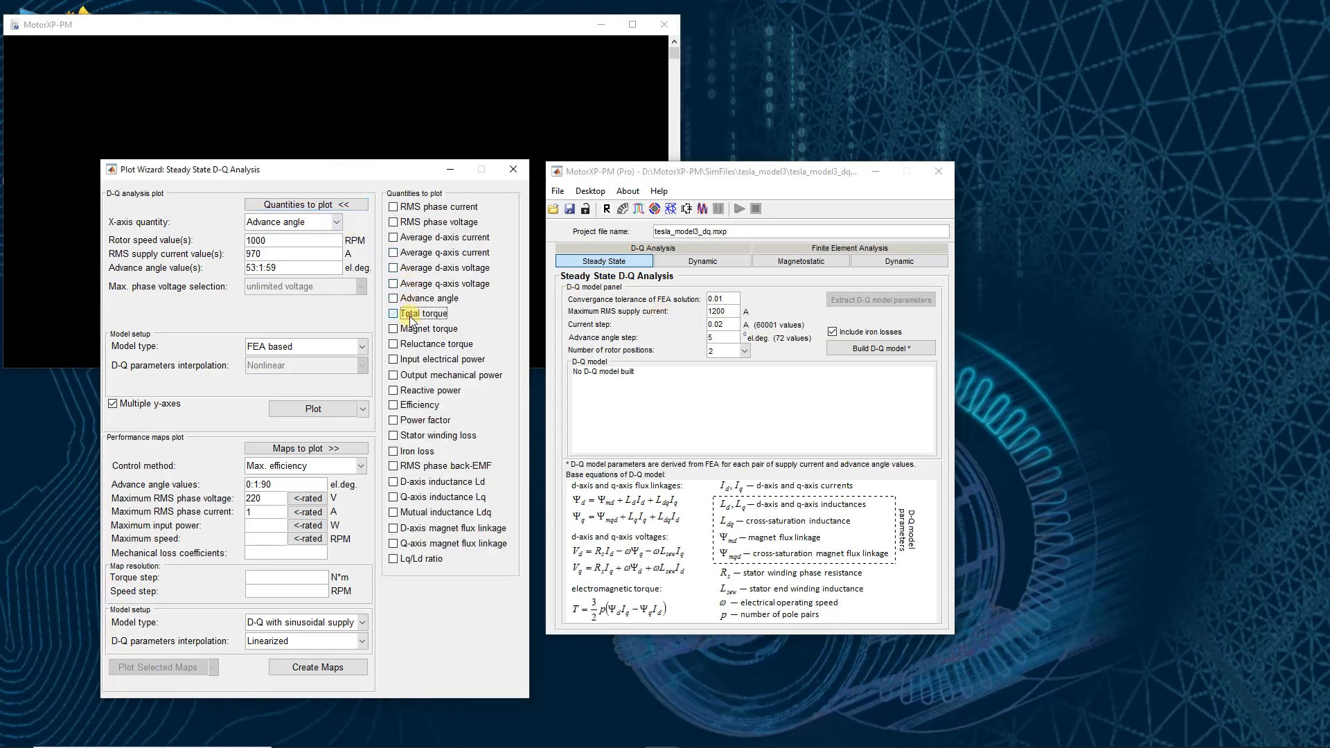
{"action": "left_click", "coordinate": [437, 482]}
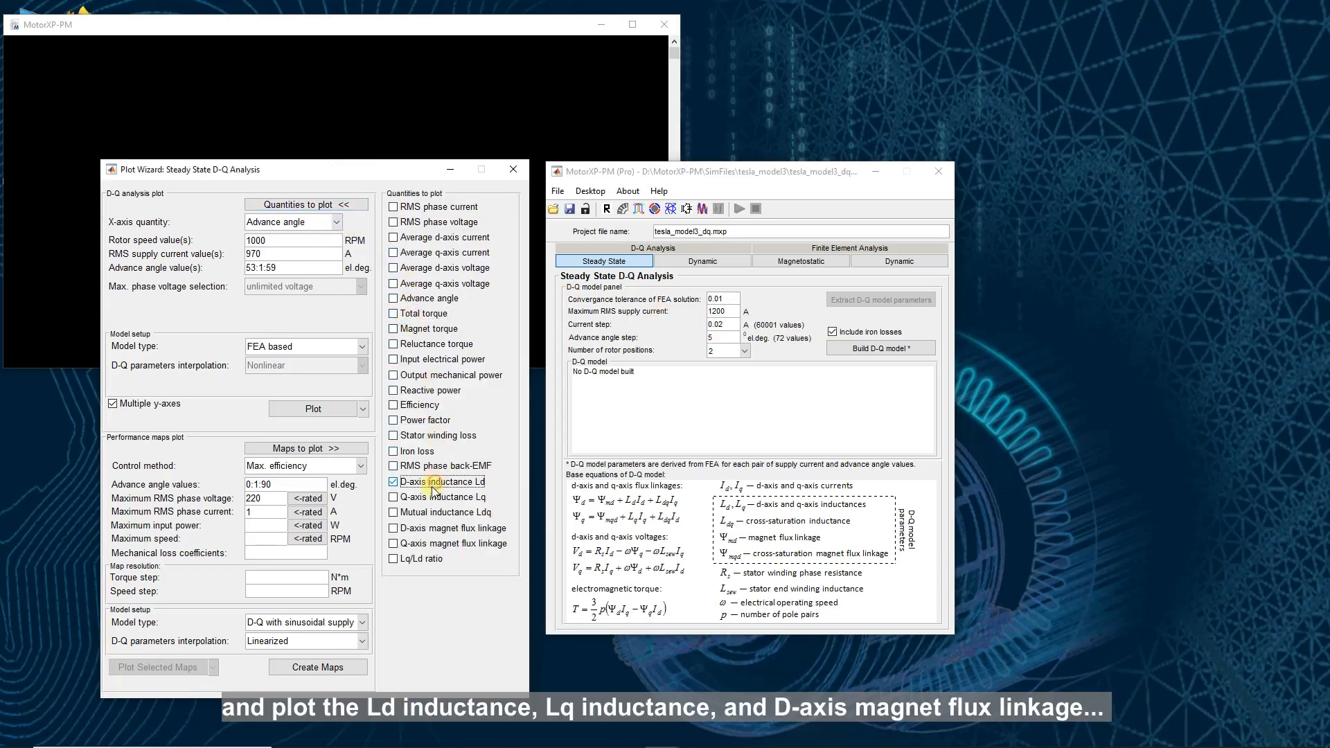
{"action": "left_click", "coordinate": [434, 497]}
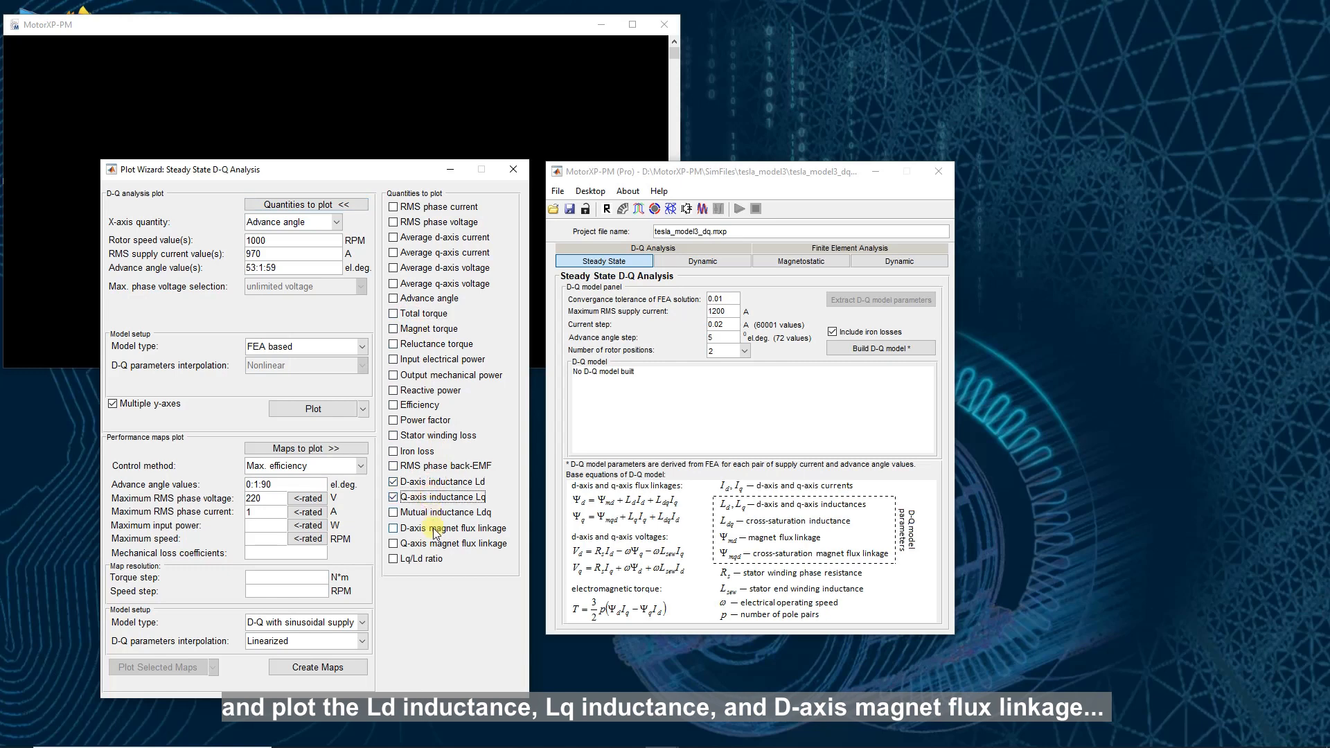
{"action": "left_click", "coordinate": [435, 528]}
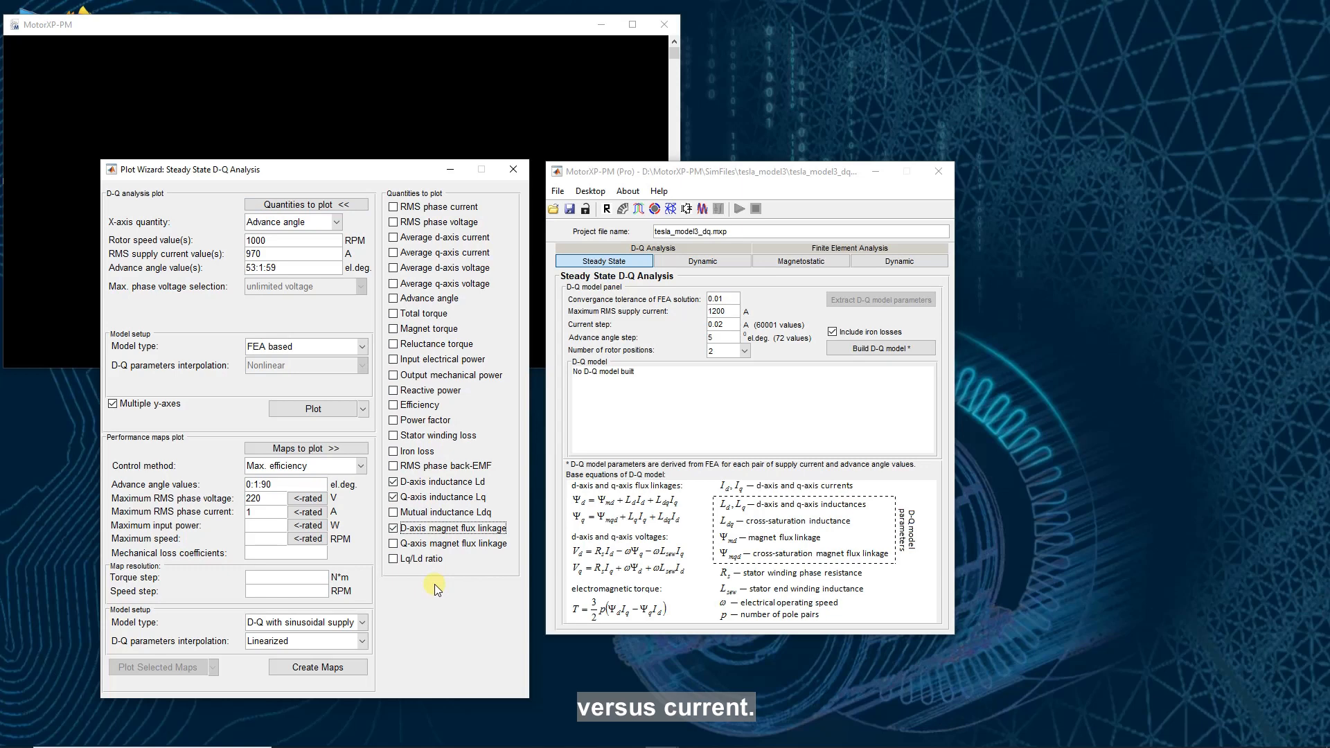
Step: Plot against supply current, with RMS supply current values of 0:20:1200 A and an advance angle of 55 el. deg
{"action": "left_click", "coordinate": [257, 223]}
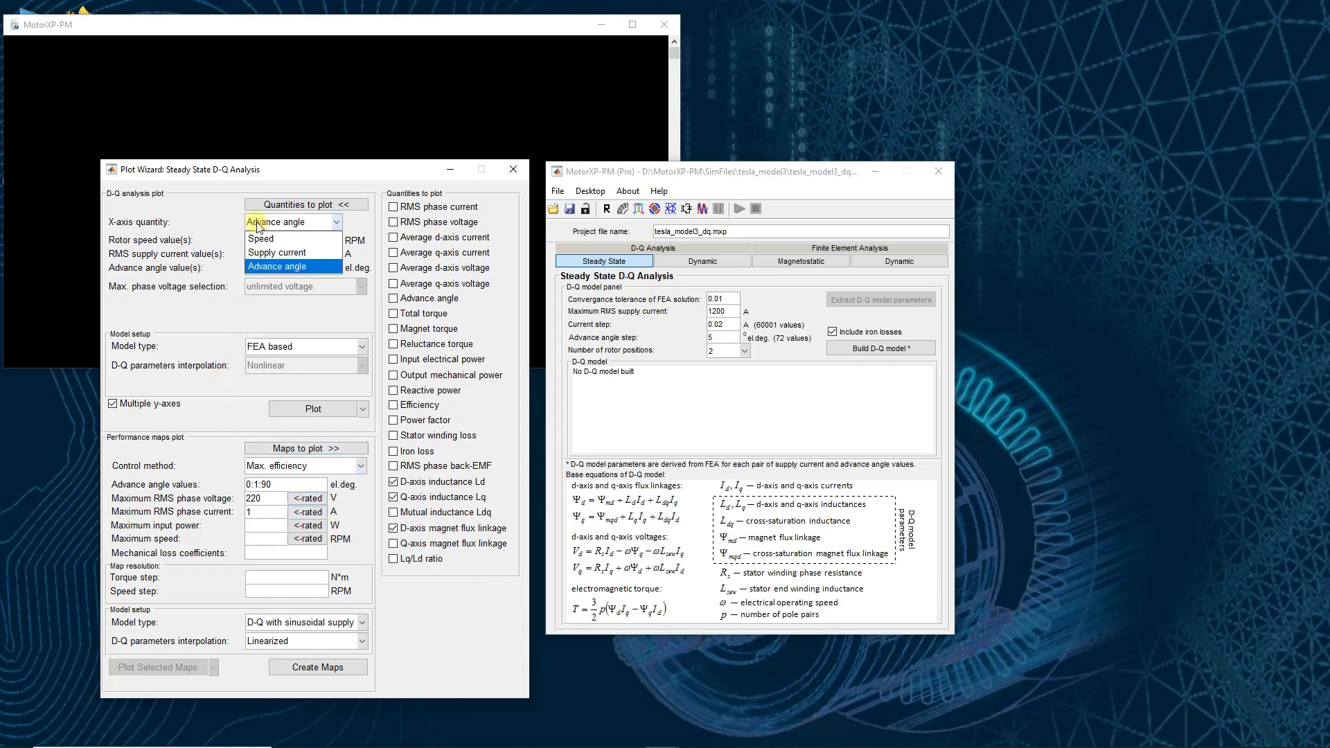
{"action": "left_click", "coordinate": [262, 253]}
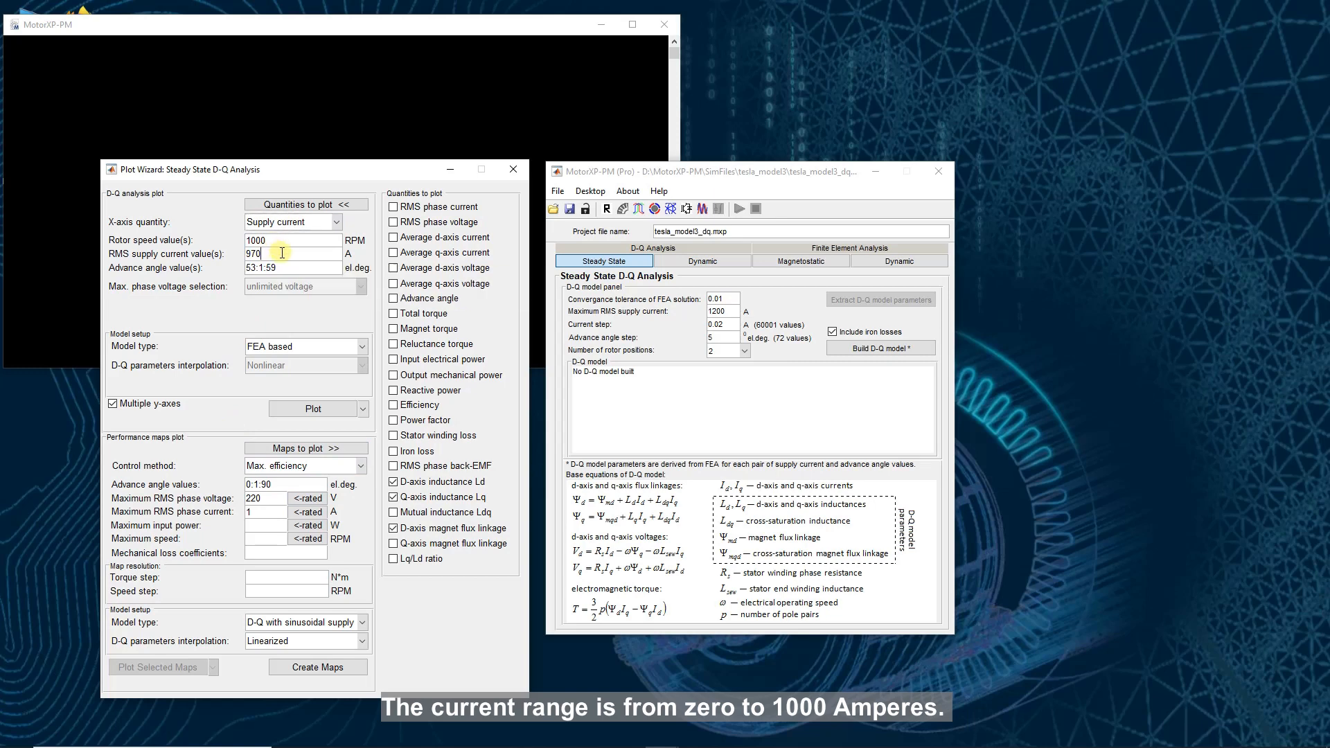
{"action": "double_click", "coordinate": [282, 253]}
{"action": "type", "text": "0:20"}
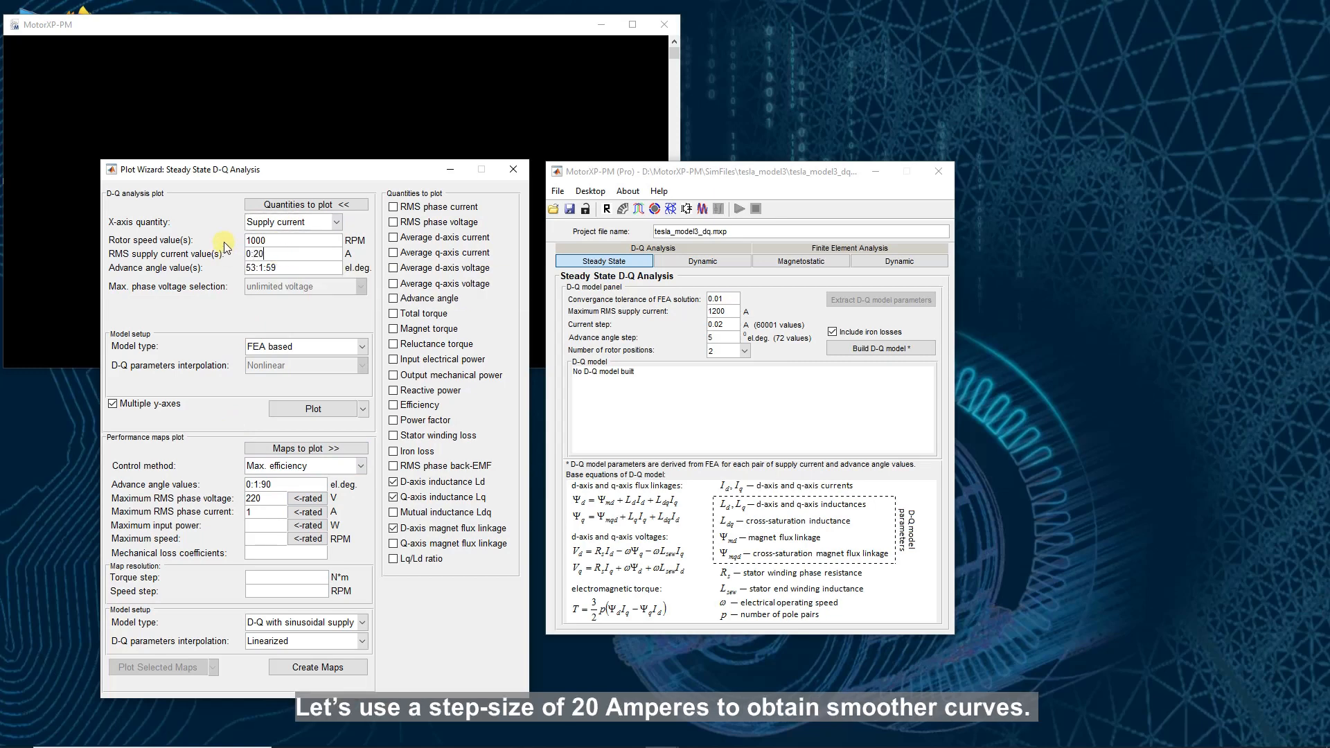
{"action": "type", "text": ":1200"}
{"action": "left_click_drag", "start_coordinate": [280, 268], "coordinate": [230, 270]}
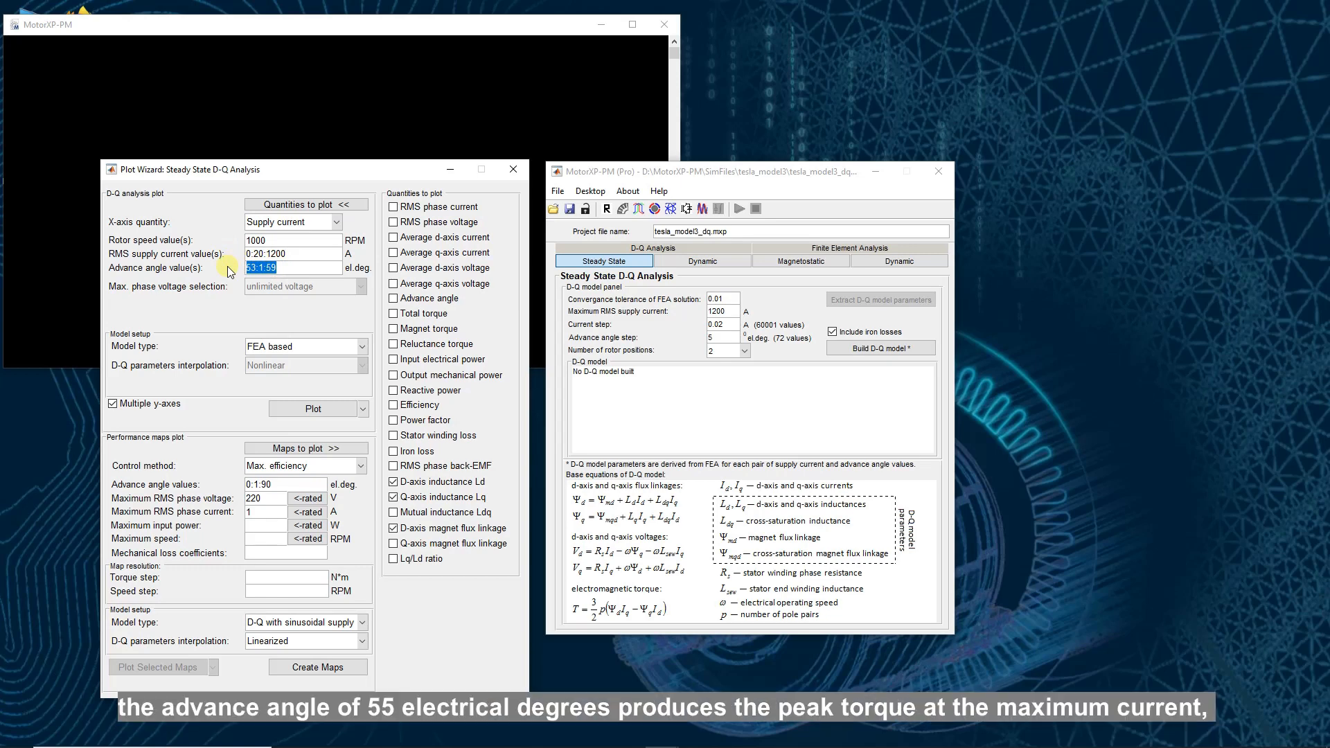
{"action": "type", "text": "55"}
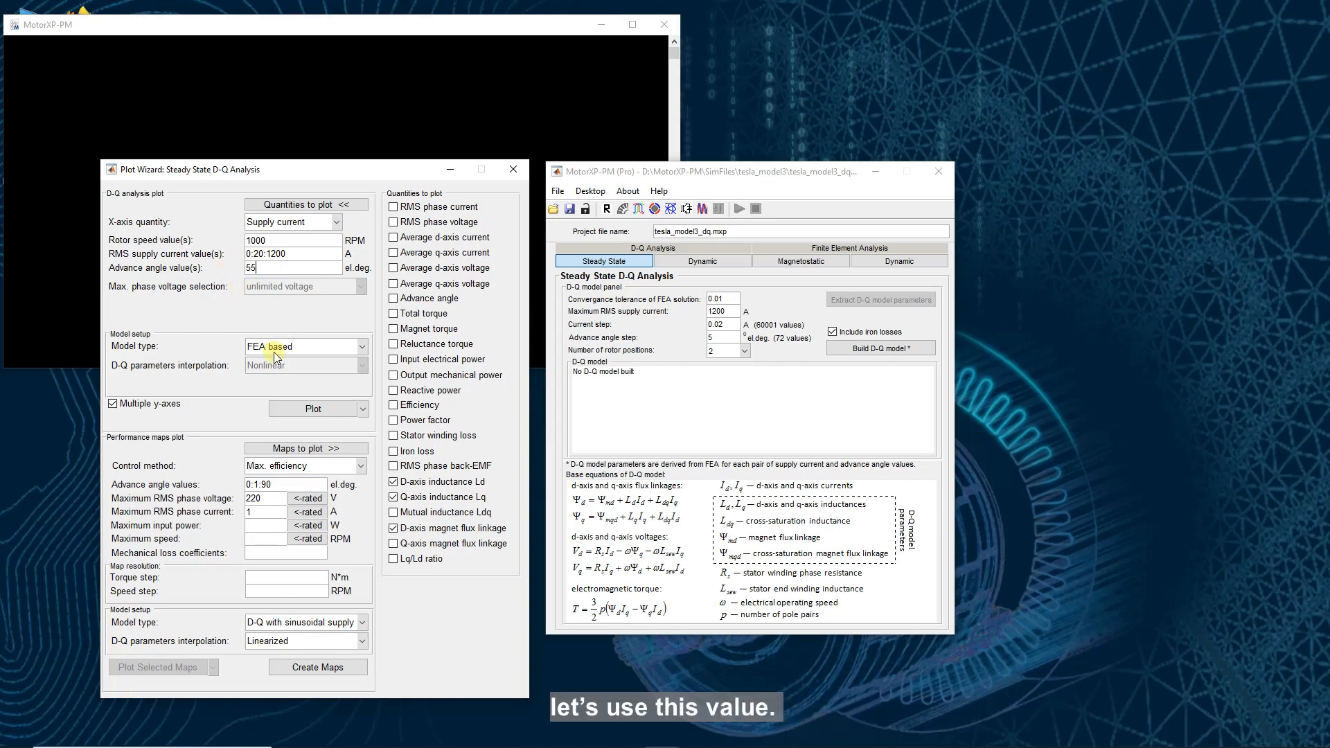
Step: Plot the selected D-Q quantities against supply current, and set the D-Q model's current step to 100 A
{"action": "left_click", "coordinate": [301, 410]}
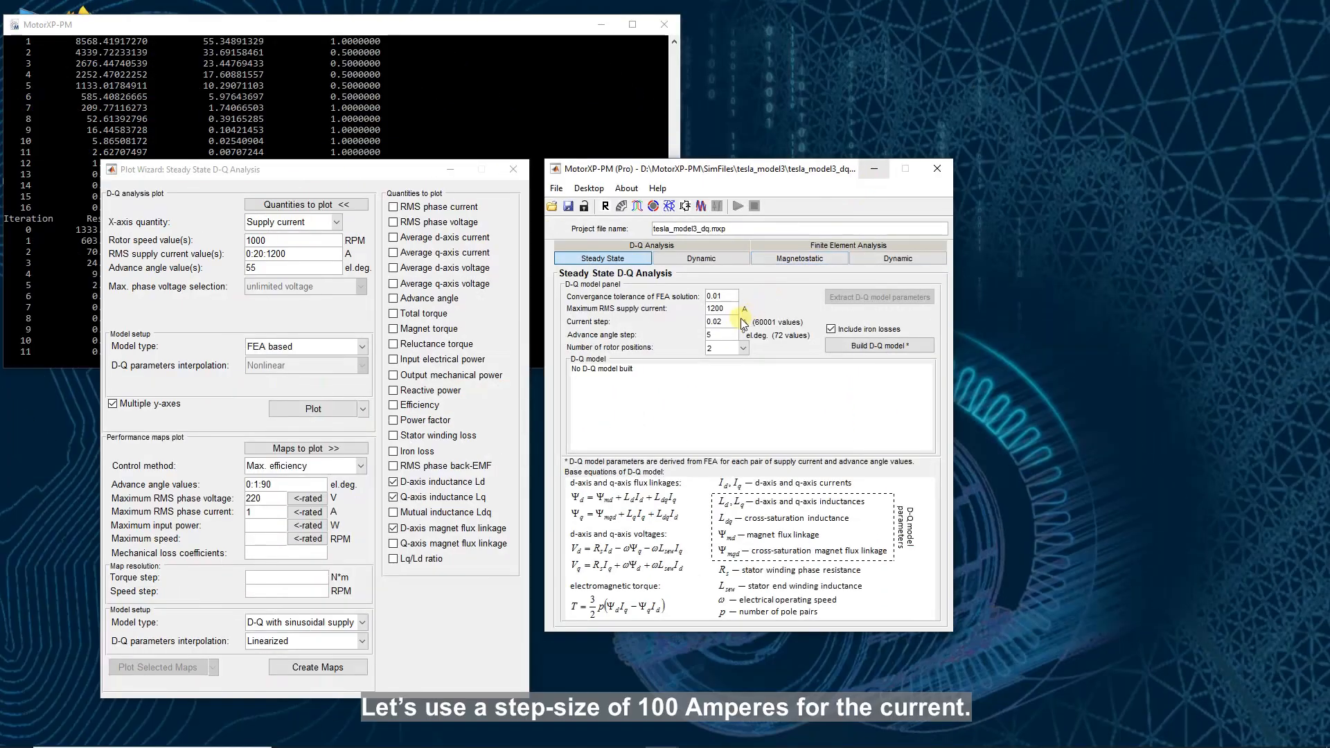
{"action": "left_click_drag", "start_coordinate": [732, 321], "coordinate": [691, 321]}
{"action": "type", "text": "100"}
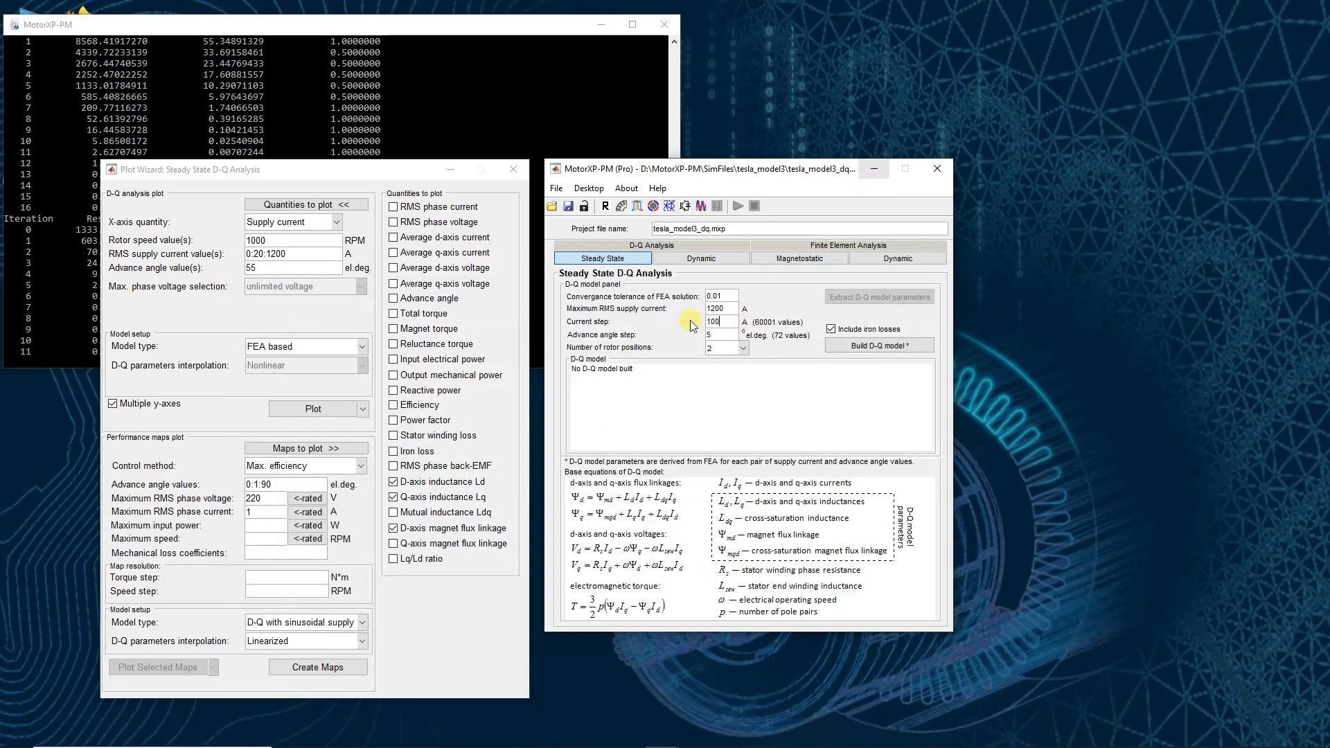
Step: Plot the same quantities against advance angle, with an RMS supply current of 970 A and advance angle values of 0:2.5:360 el. deg
{"action": "left_click", "coordinate": [336, 220]}
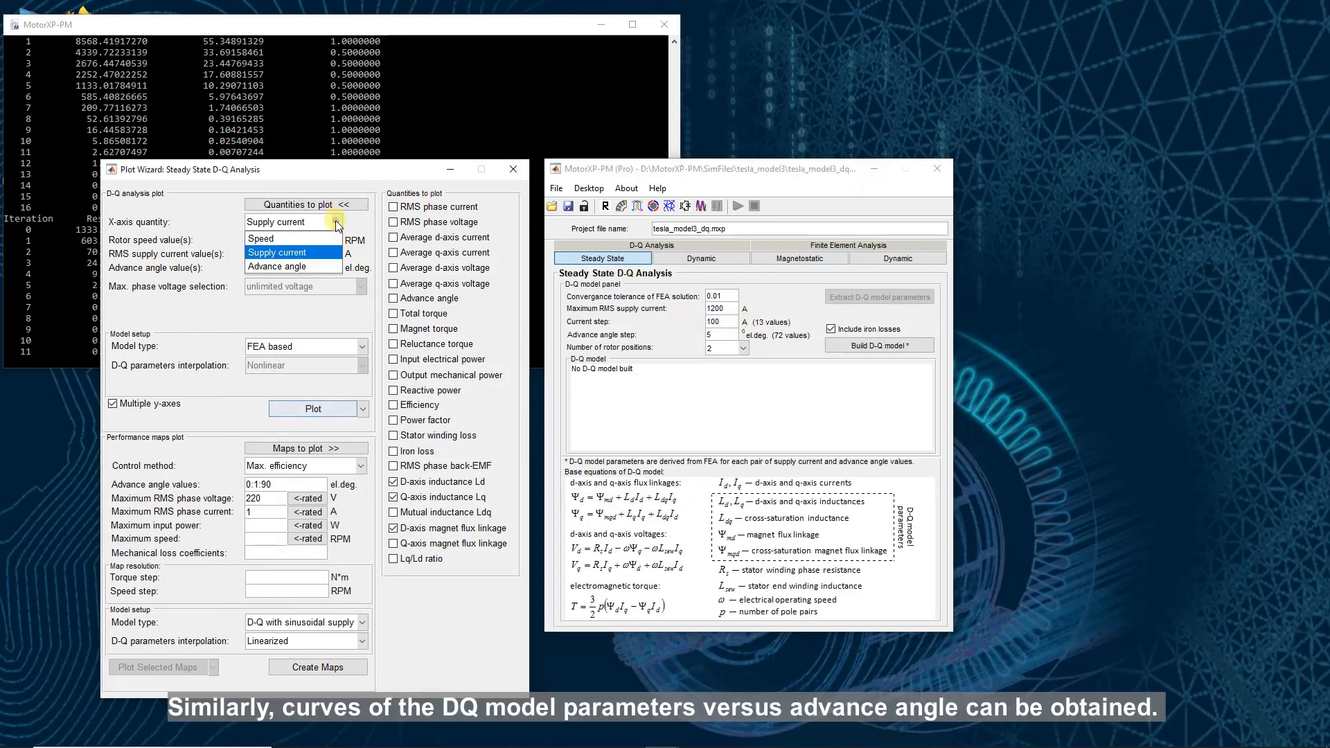
{"action": "left_click", "coordinate": [312, 267]}
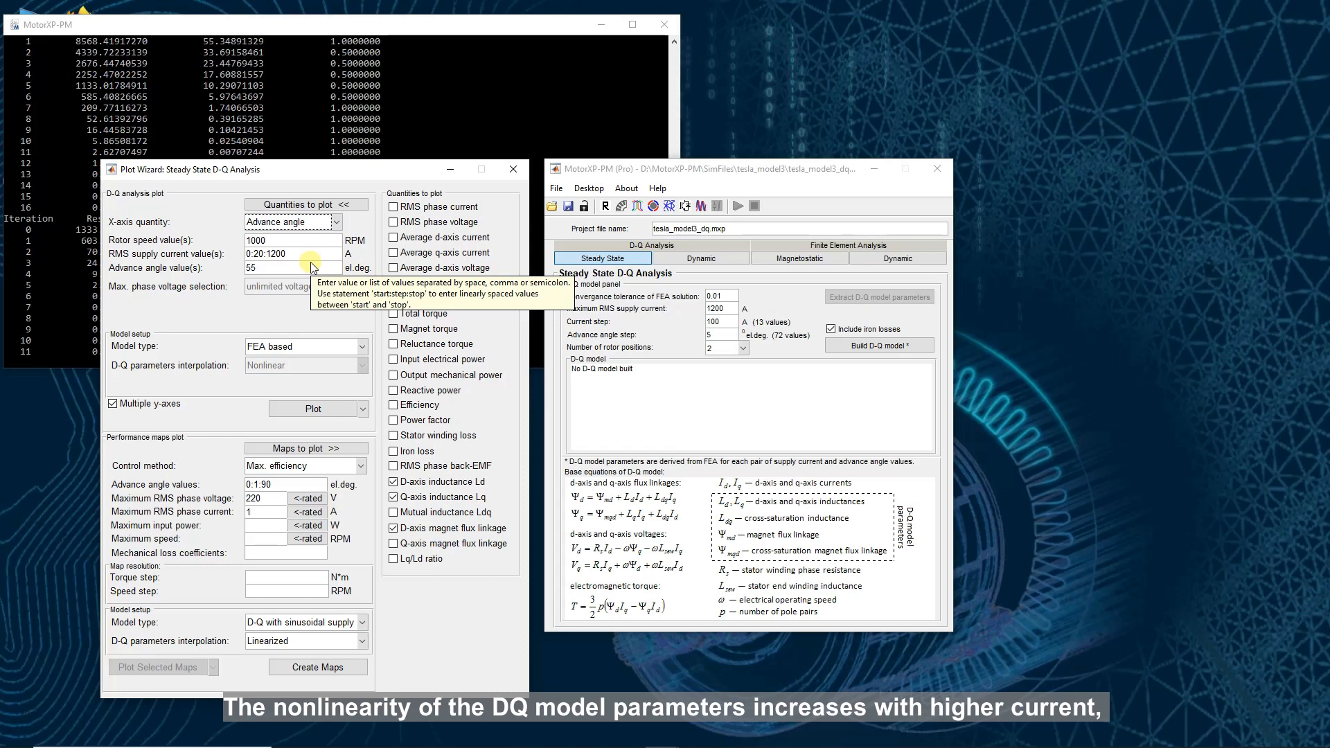
{"action": "double_click", "coordinate": [287, 254]}
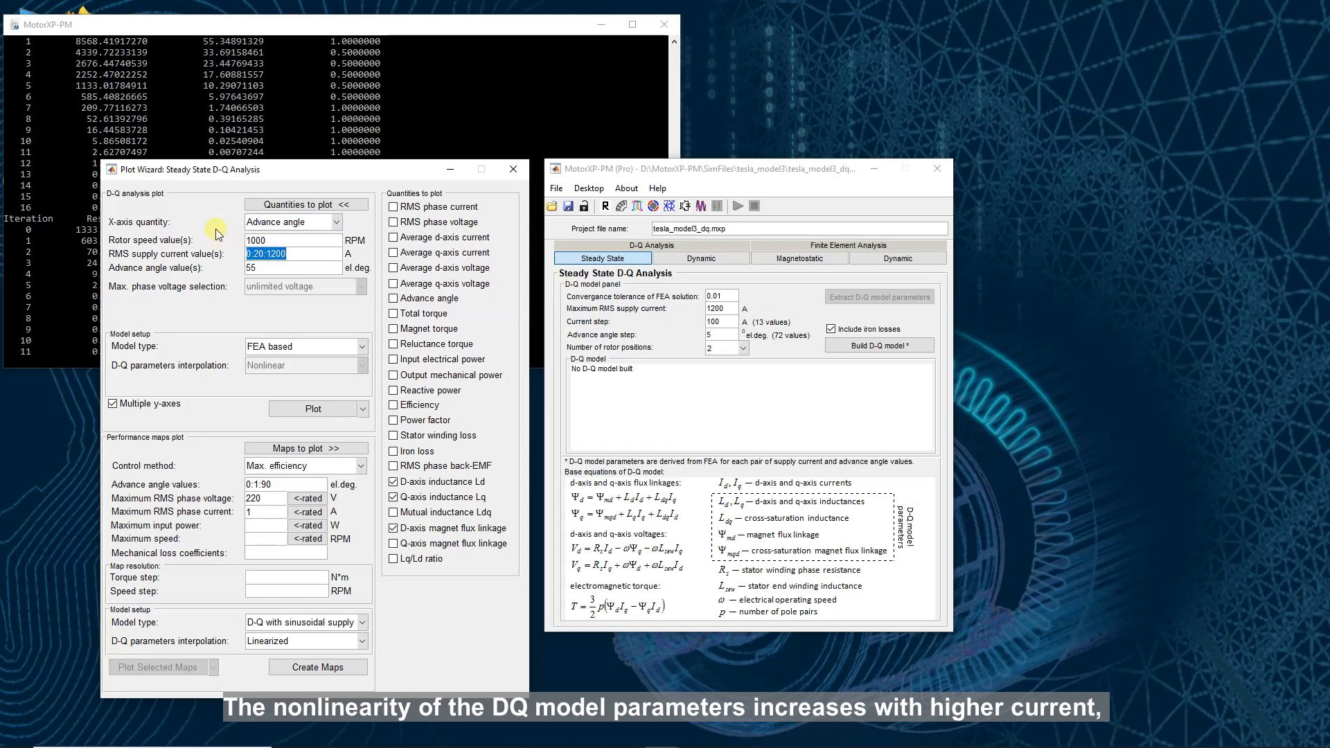
{"action": "type", "text": "970"}
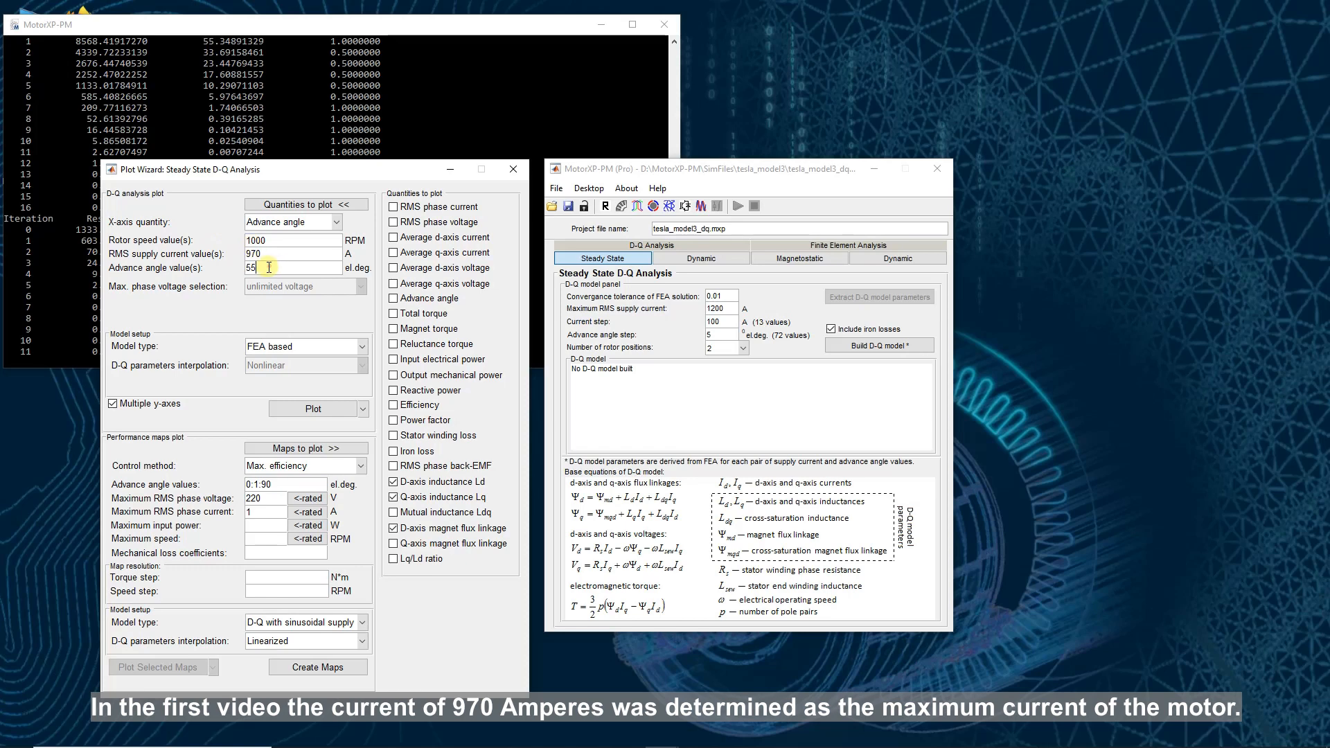
{"action": "left_click_drag", "start_coordinate": [267, 268], "coordinate": [237, 264]}
{"action": "type", "text": "0"}
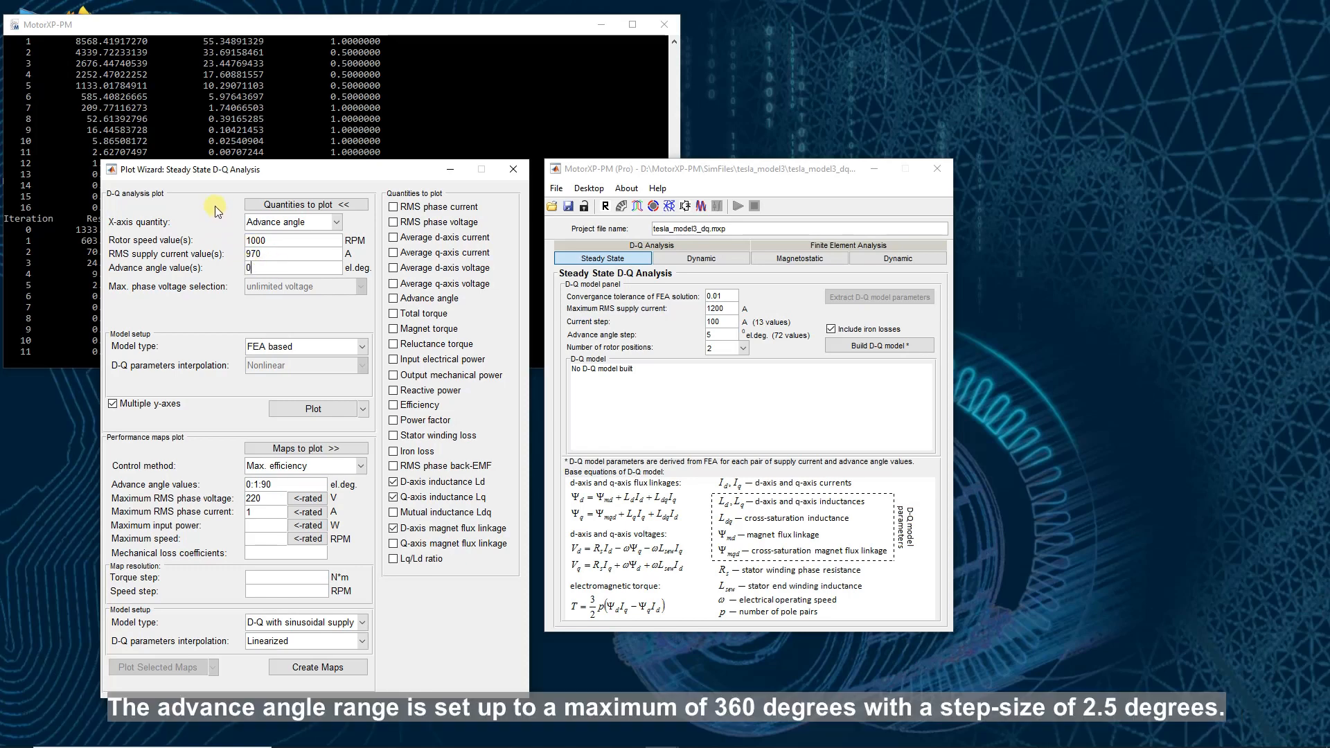
{"action": "type", "text": ":2.5:360"}
{"action": "left_click", "coordinate": [305, 409]}
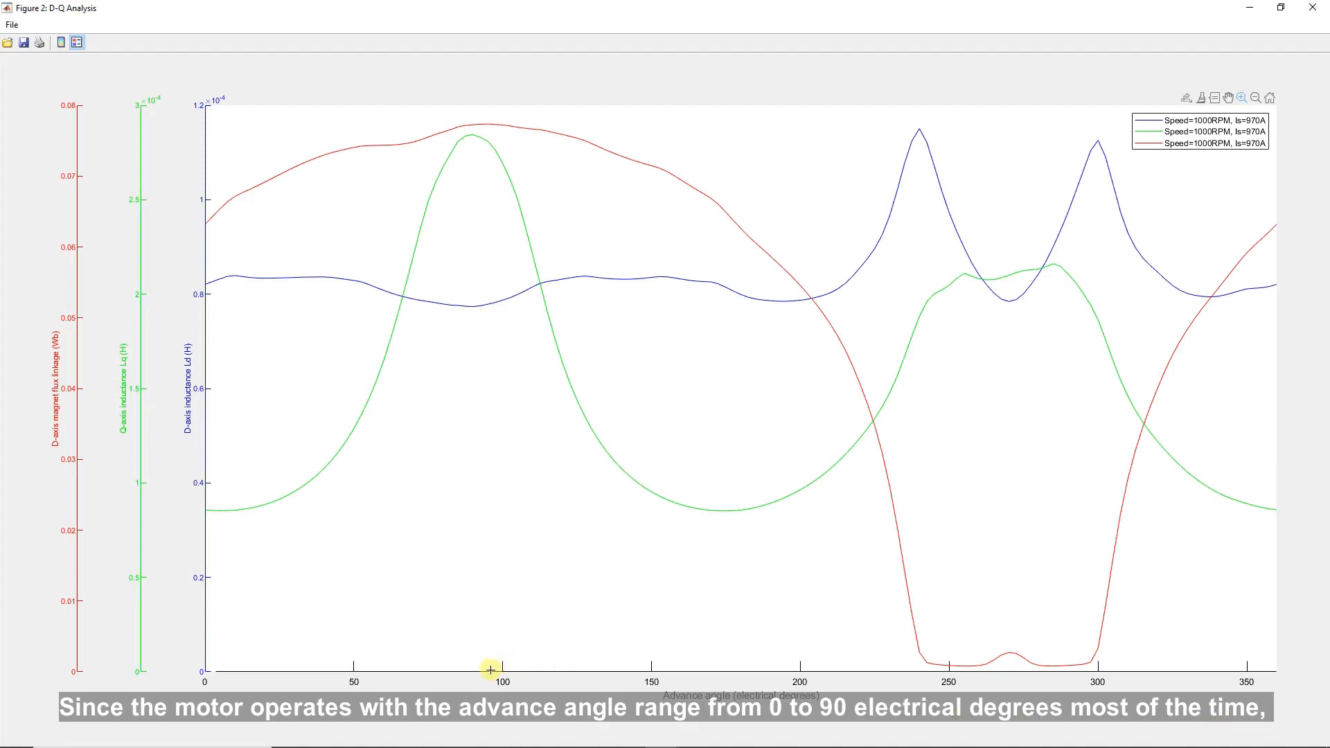
Step: Judge the curves' nonlinearity between 0 and 90 electrical degrees and set the D-Q model's advance angle step to 10 el. deg
{"action": "left_click_drag", "start_coordinate": [491, 670], "coordinate": [203, 106]}
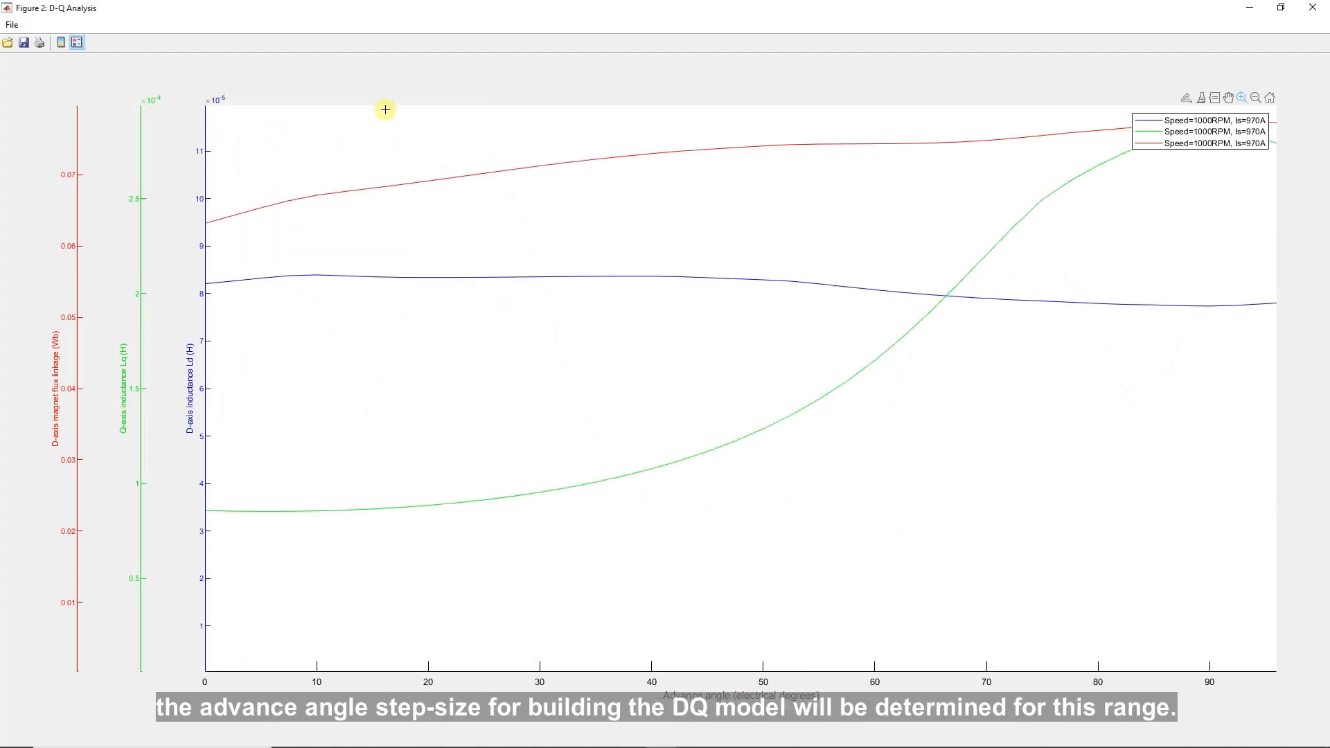
{"action": "left_click", "coordinate": [1229, 98]}
{"action": "left_click_drag", "start_coordinate": [958, 209], "coordinate": [960, 300]}
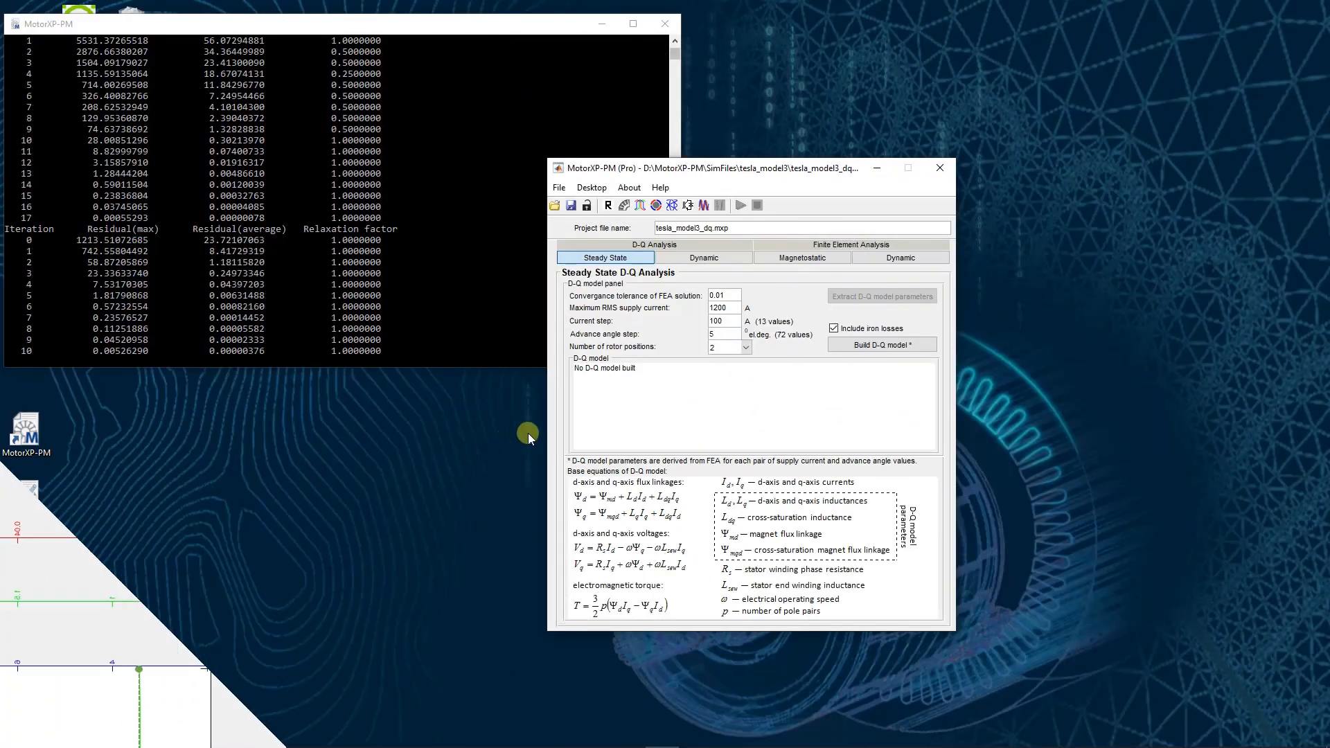
{"action": "double_click", "coordinate": [721, 333]}
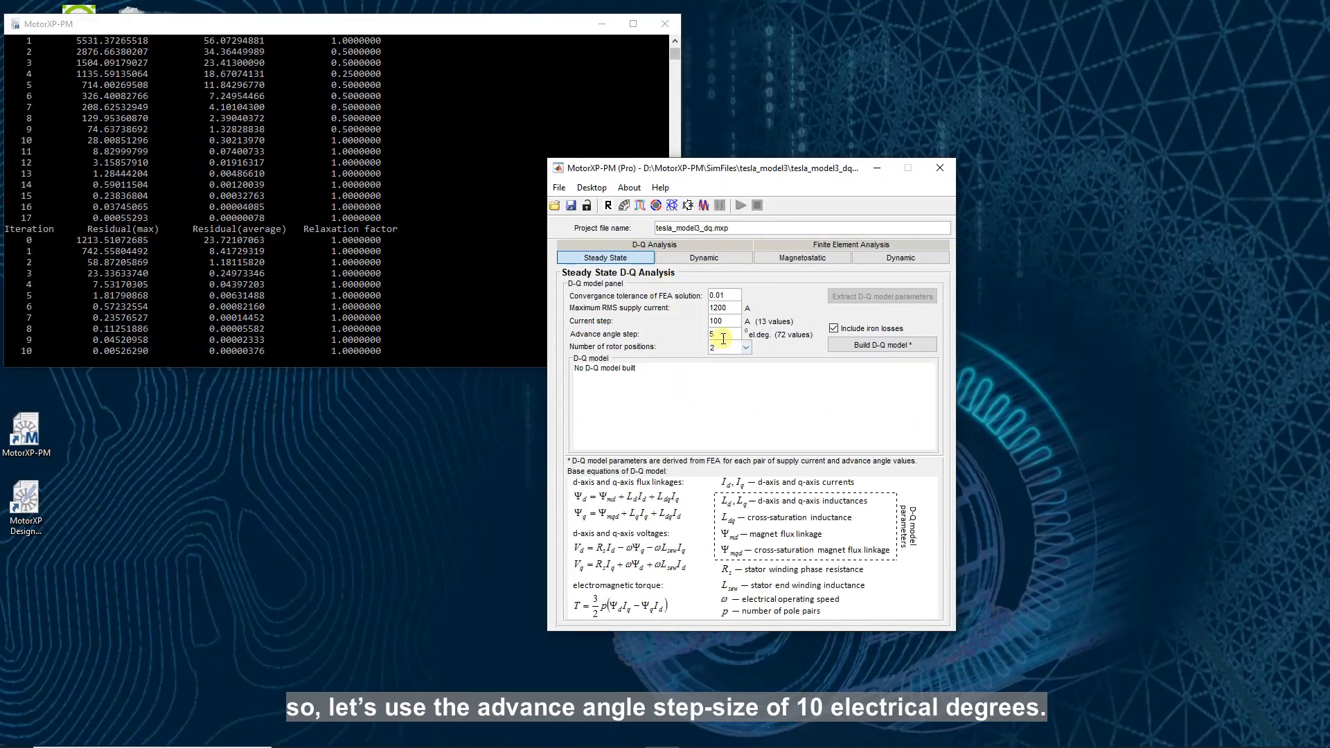
{"action": "type", "text": "10"}
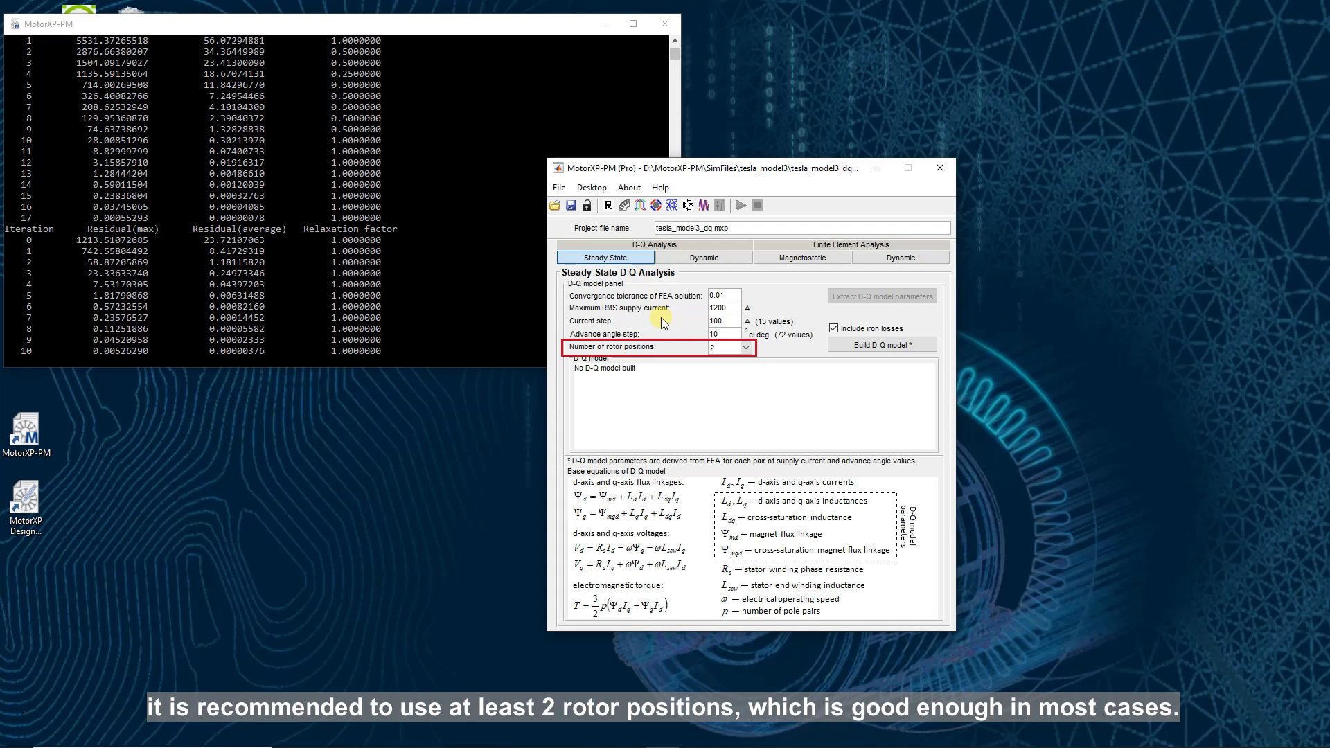
{"action": "left_click", "coordinate": [839, 346]}
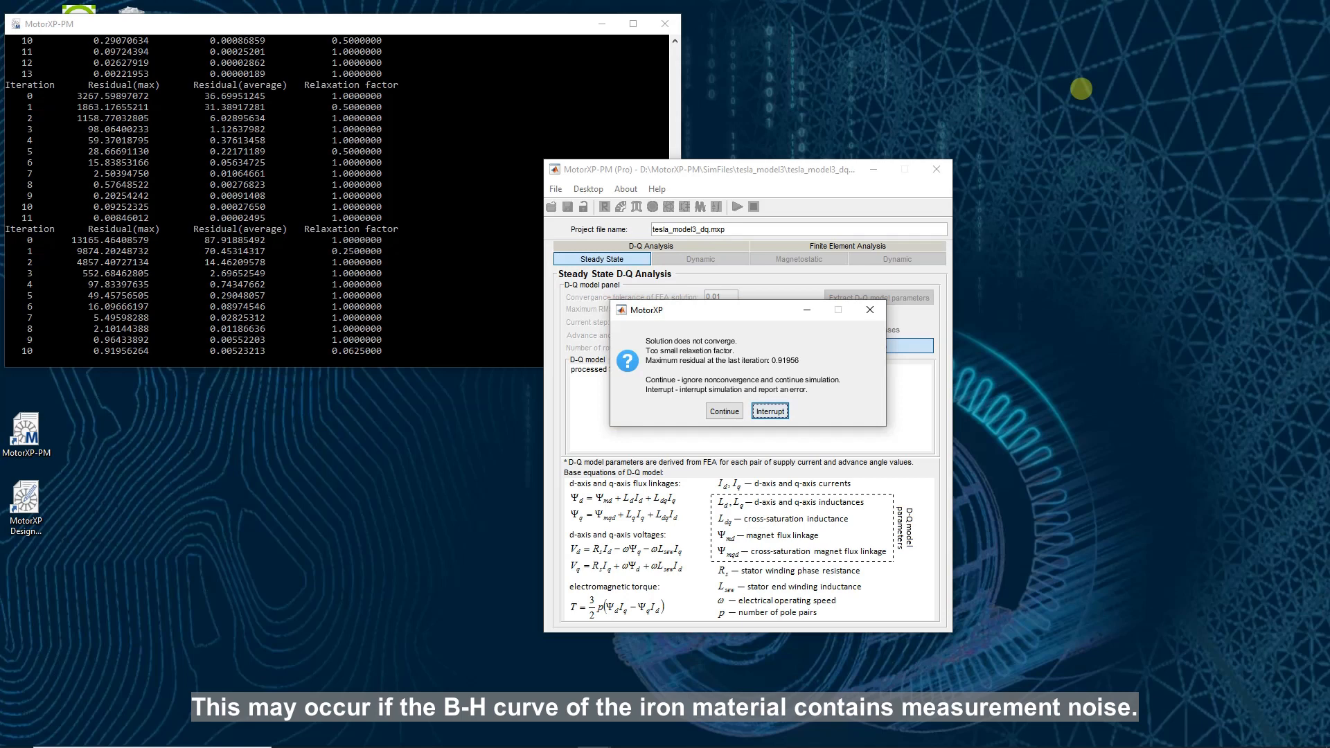
{"action": "left_click", "coordinate": [723, 411]}
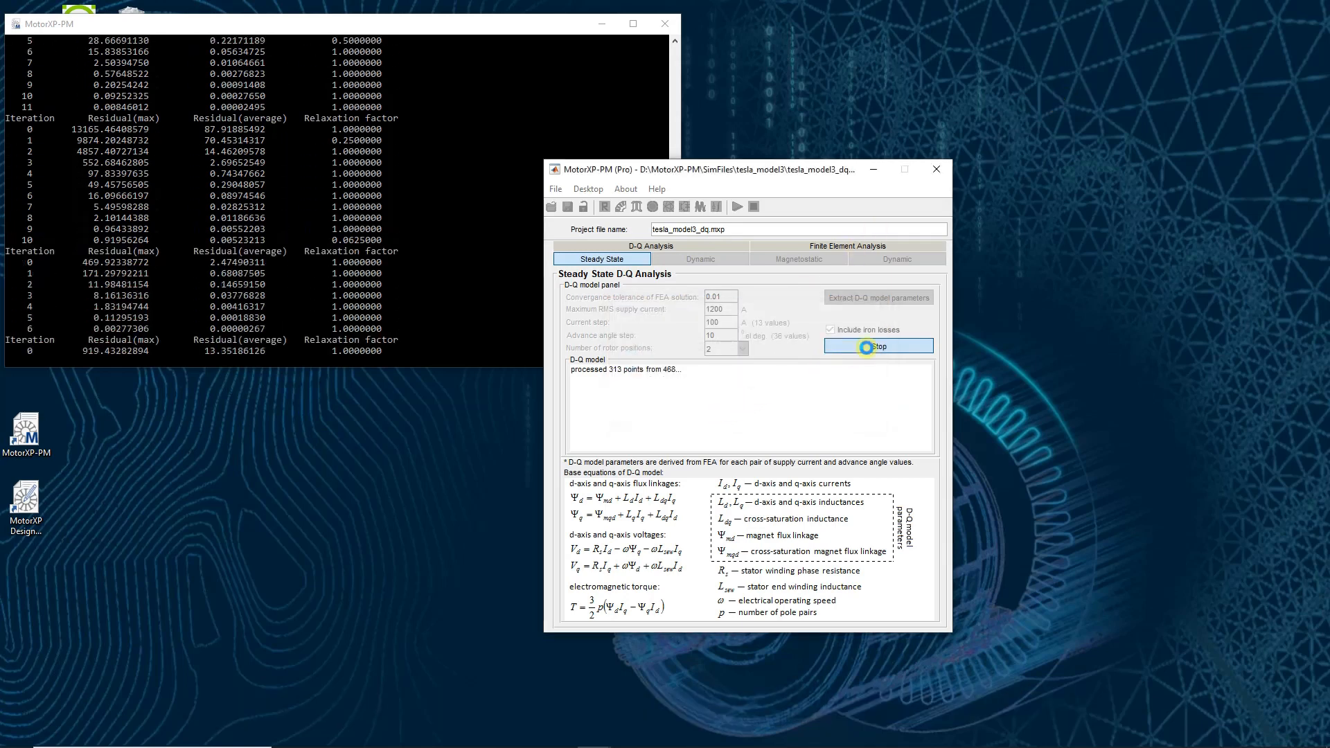
{"action": "left_click", "coordinate": [866, 347]}
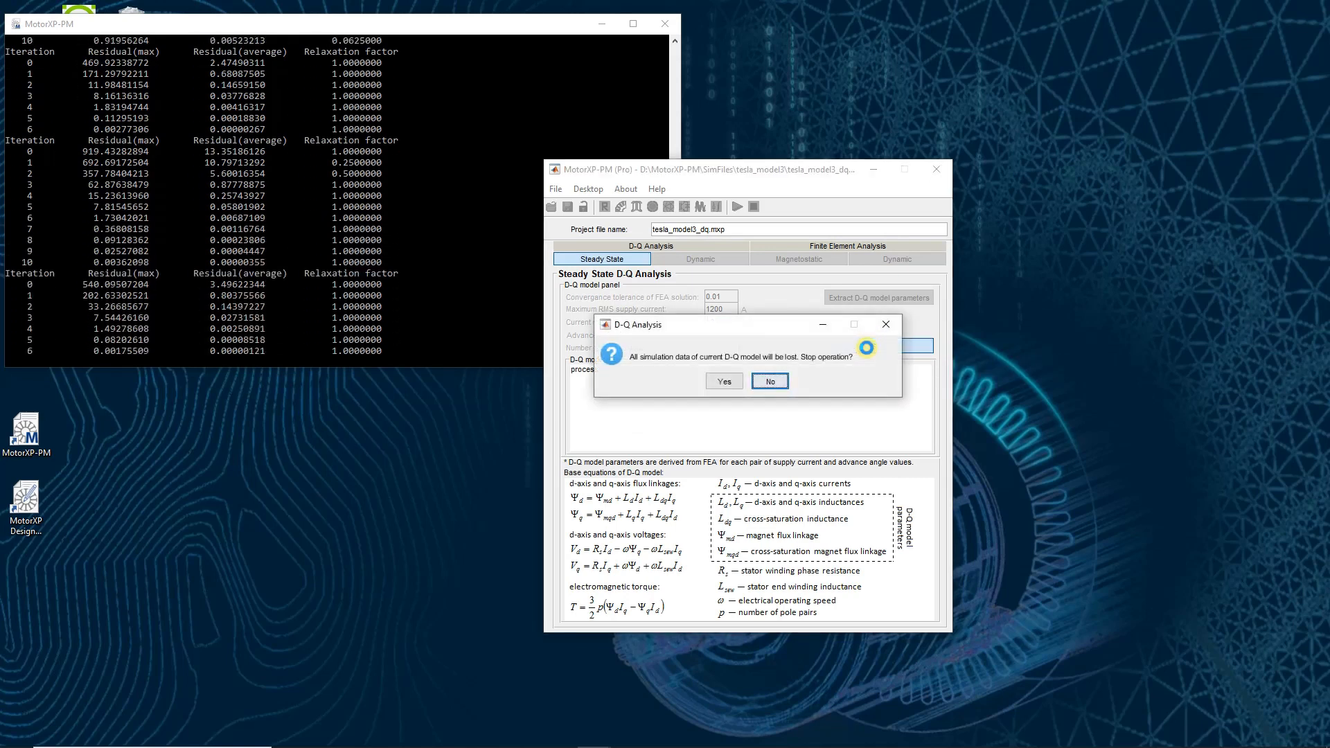
{"action": "left_click", "coordinate": [717, 385]}
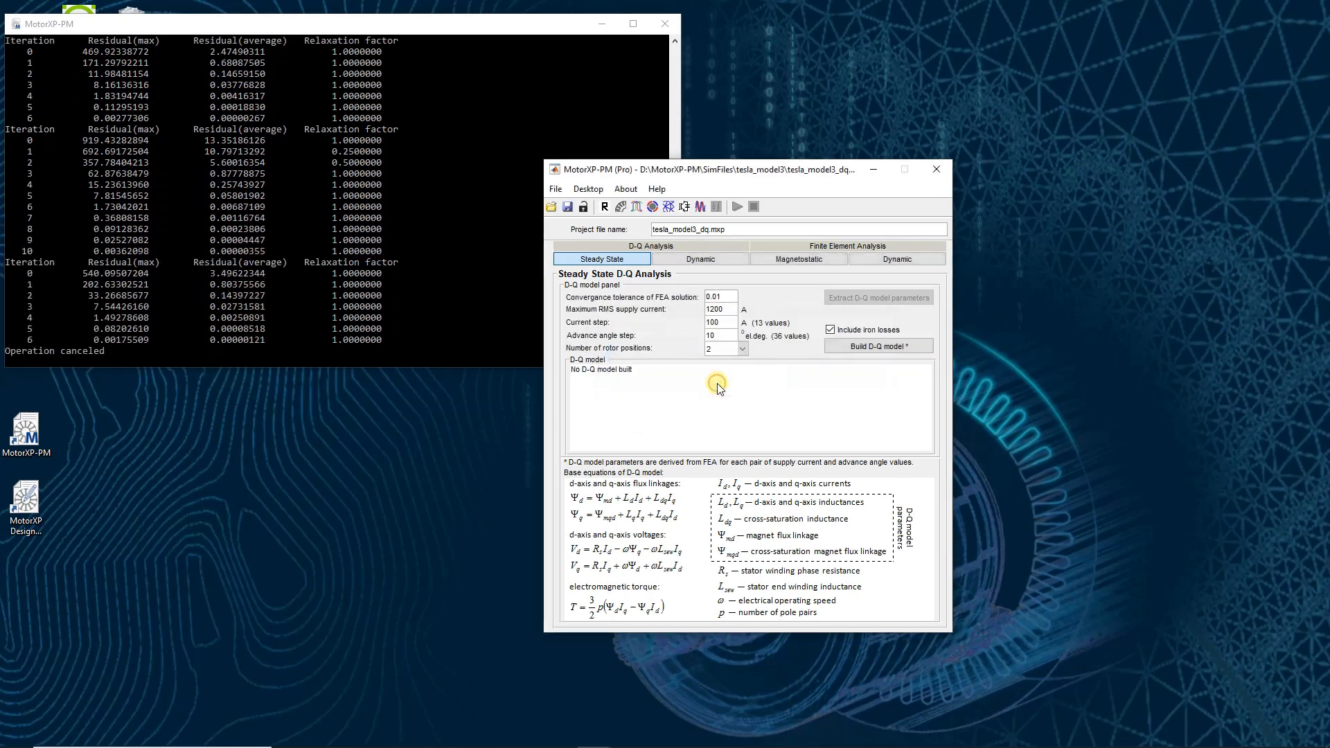
Step: Set the solver's nonconvergence handling to ignore nonconvergence and continue simulation, and build the D-Q model
{"action": "left_click", "coordinate": [552, 191]}
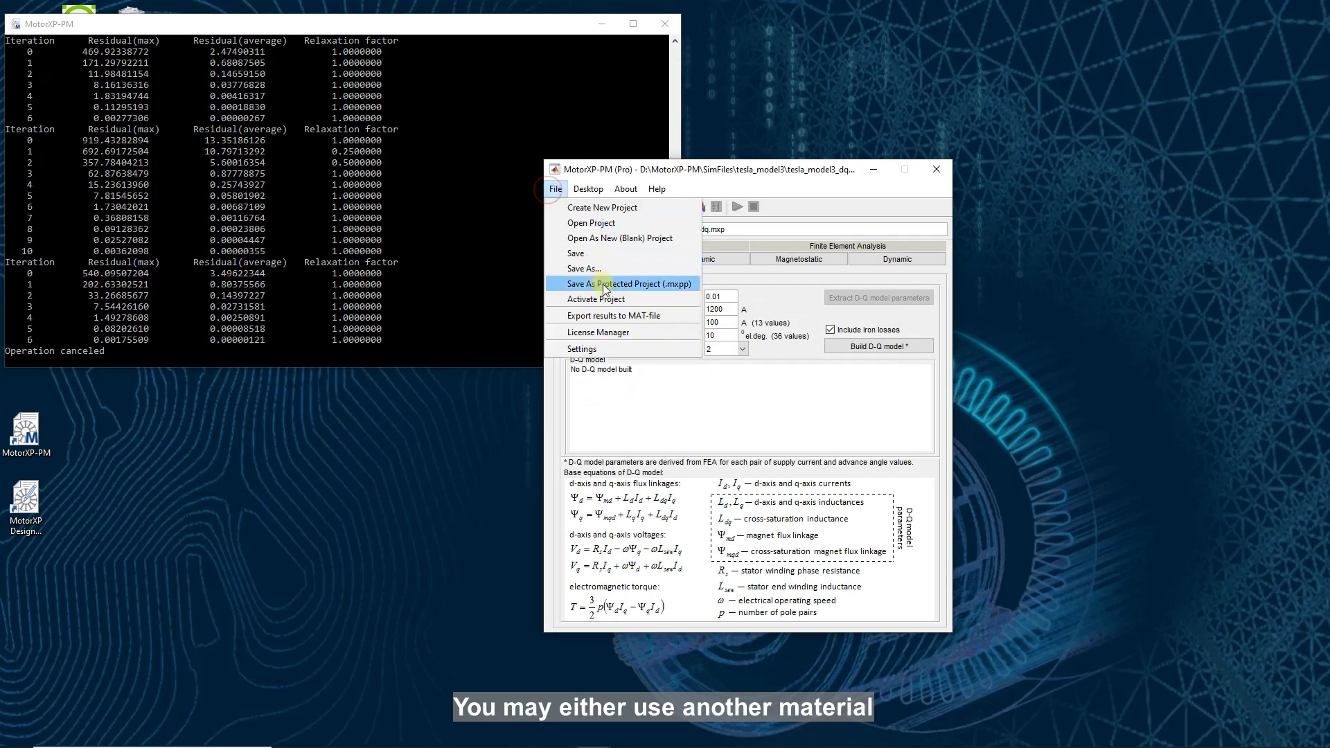
{"action": "left_click", "coordinate": [612, 348]}
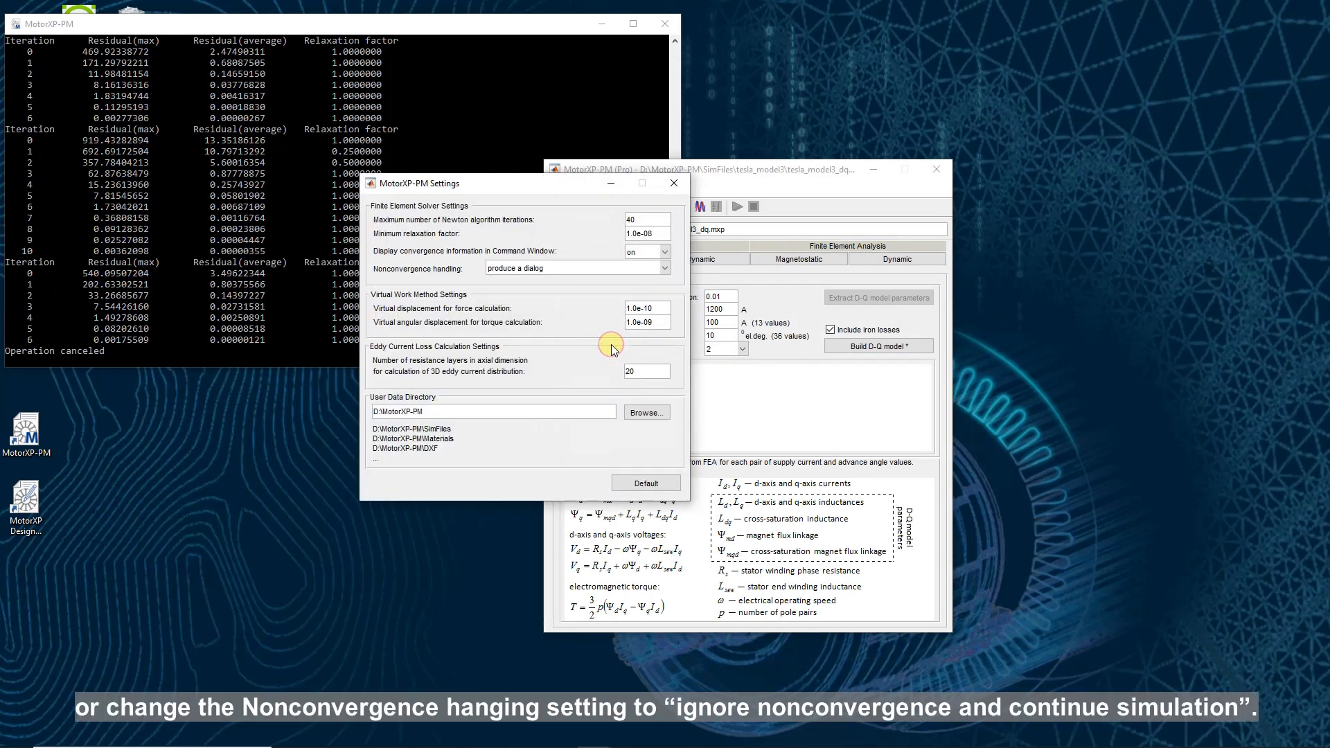
{"action": "left_click", "coordinate": [606, 270]}
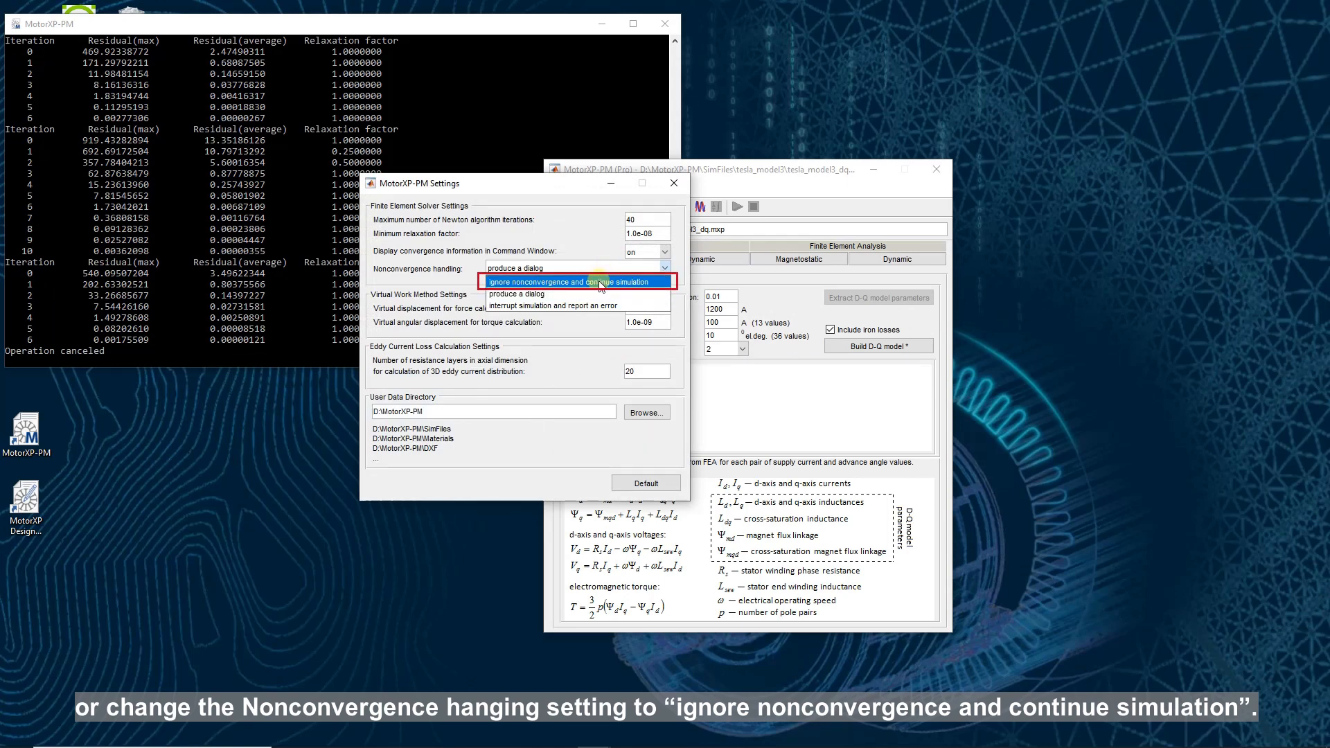
{"action": "left_click", "coordinate": [600, 283]}
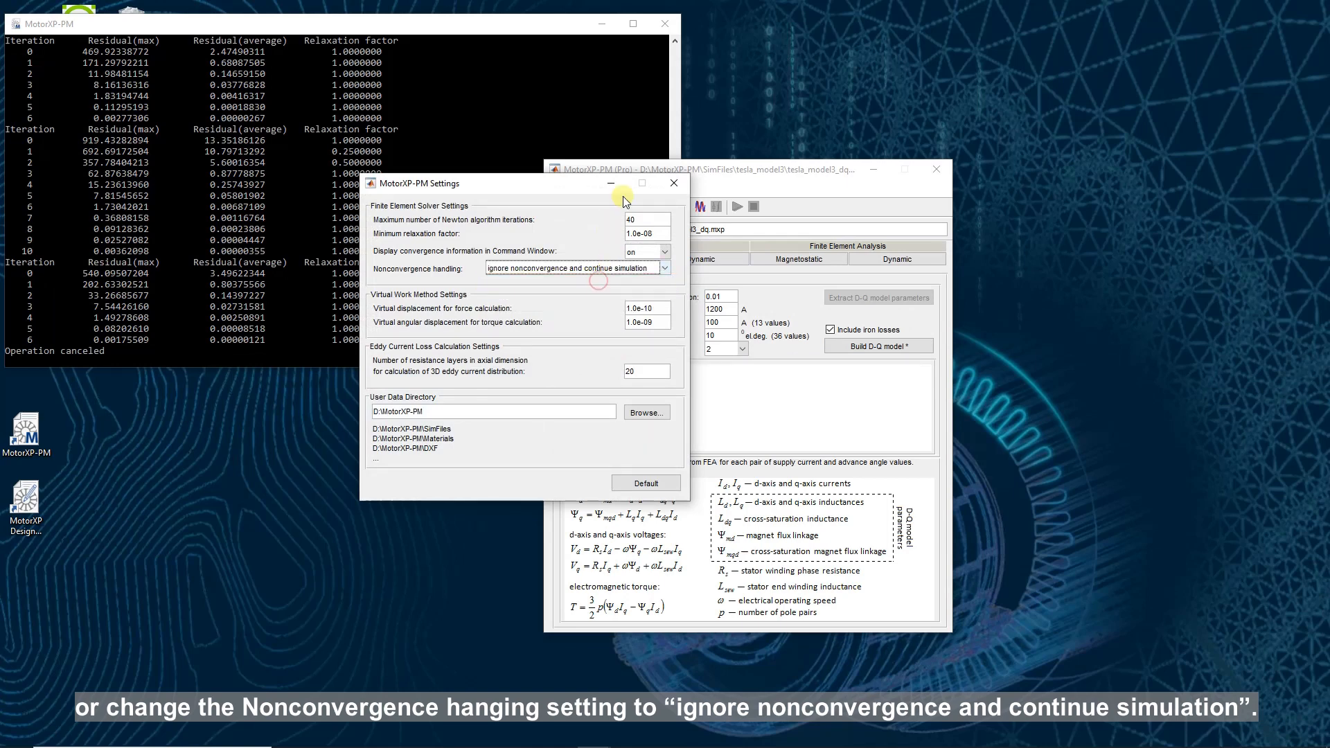
{"action": "left_click", "coordinate": [672, 183]}
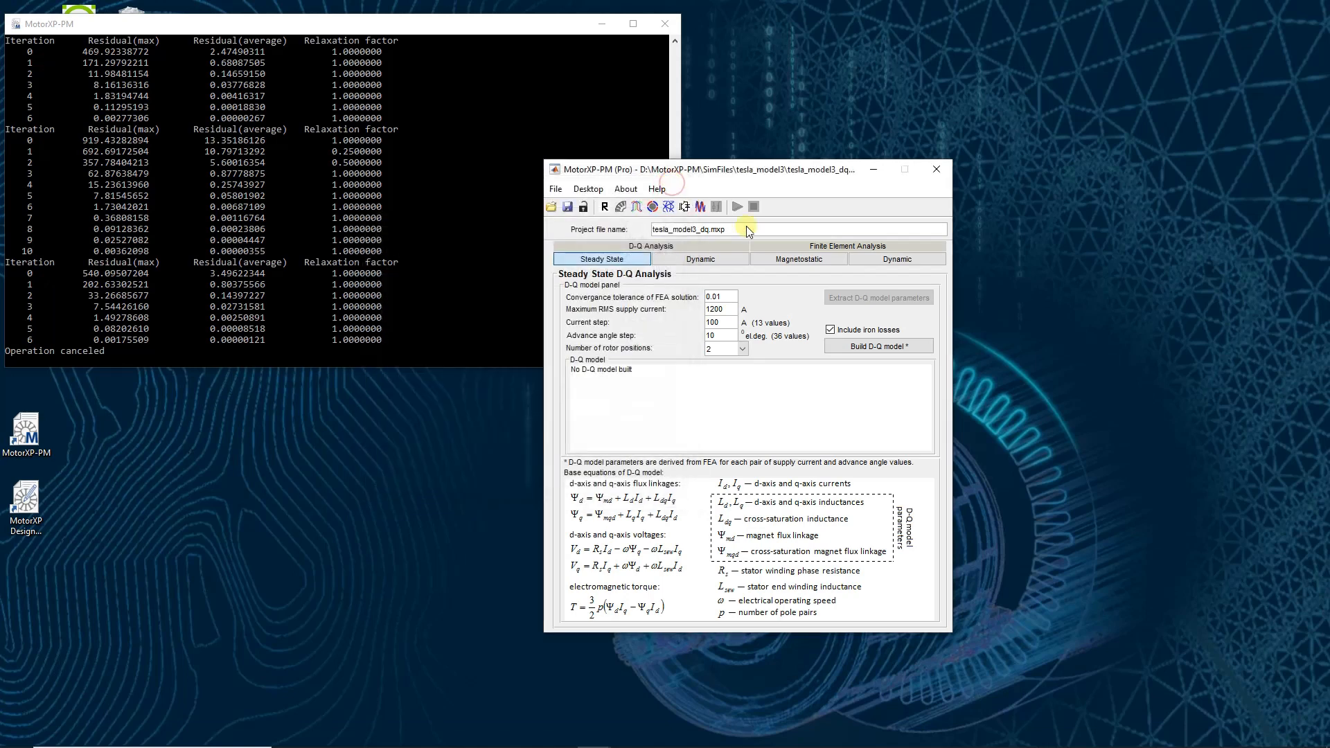
{"action": "left_click", "coordinate": [875, 348]}
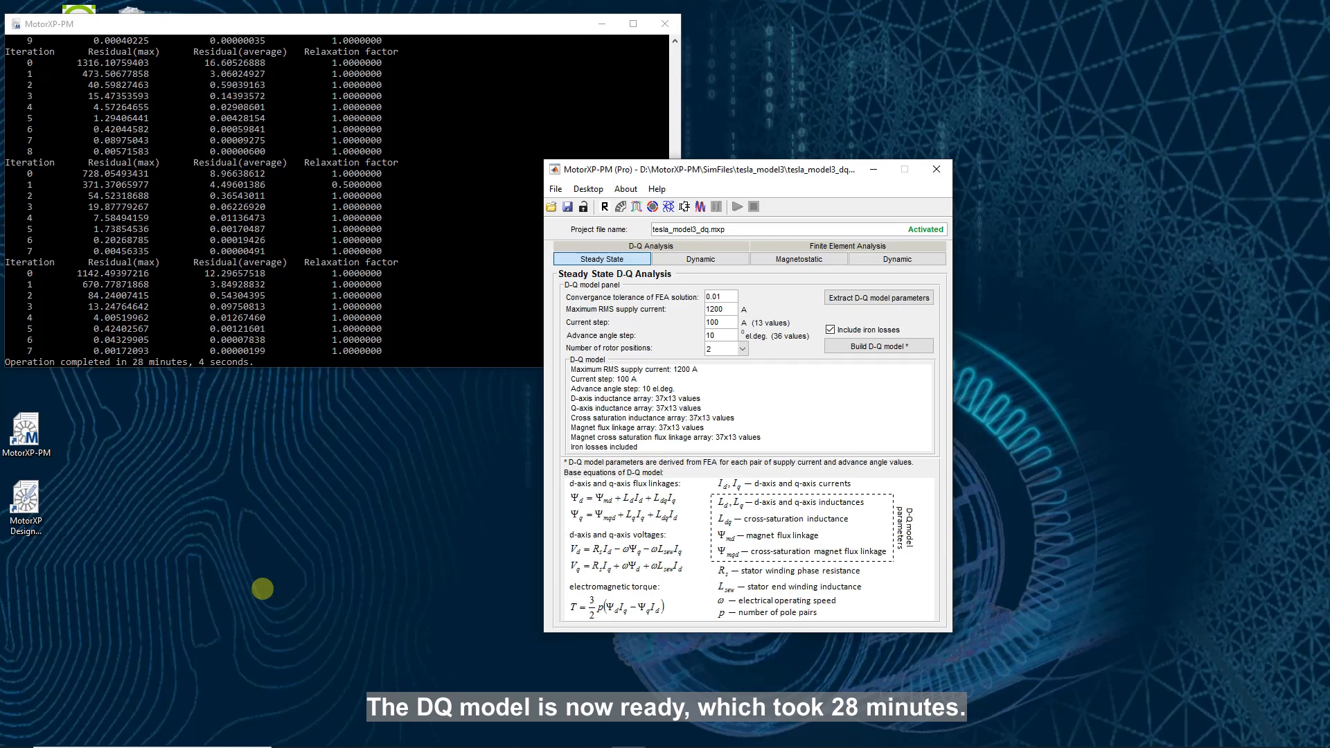
Step: Open the steady-state D-Q Plot Wizard and set the analysis plot's model type to D-Q with sinusoidal supply
{"action": "left_click", "coordinate": [699, 207]}
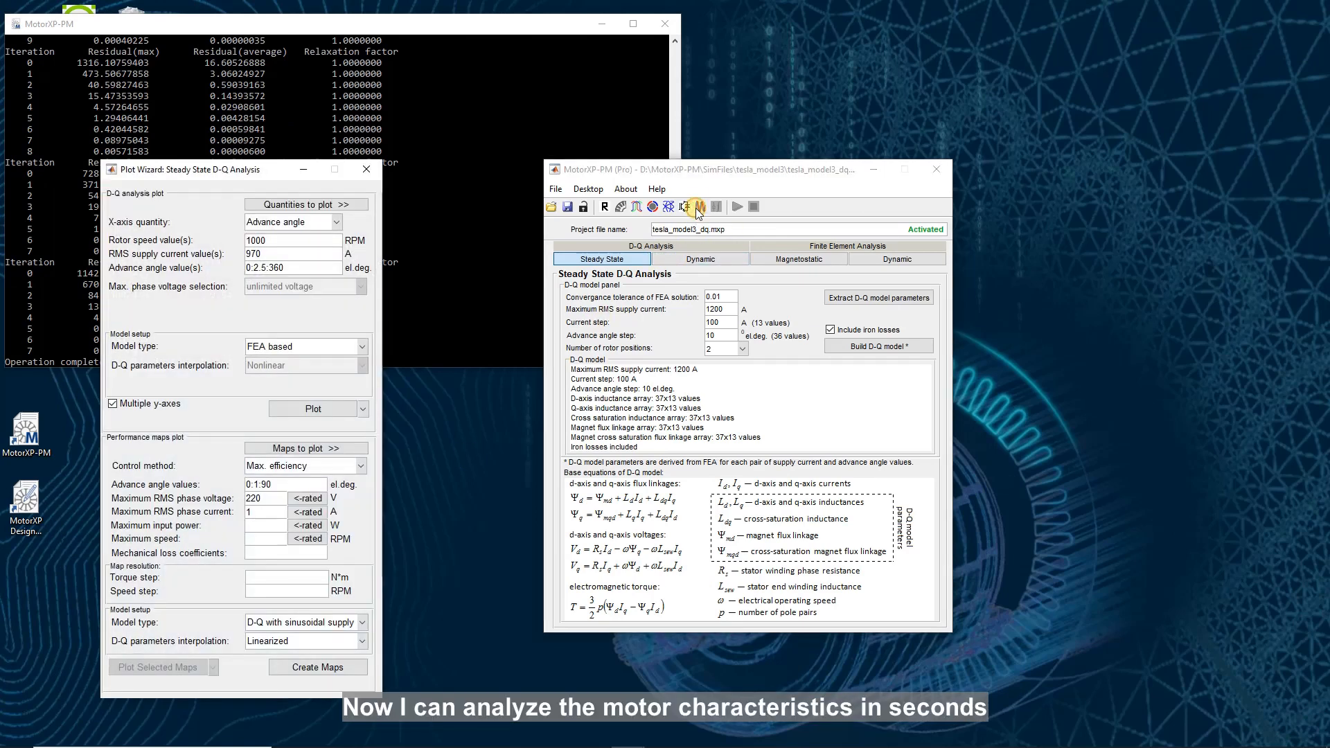
{"action": "left_click", "coordinate": [361, 348]}
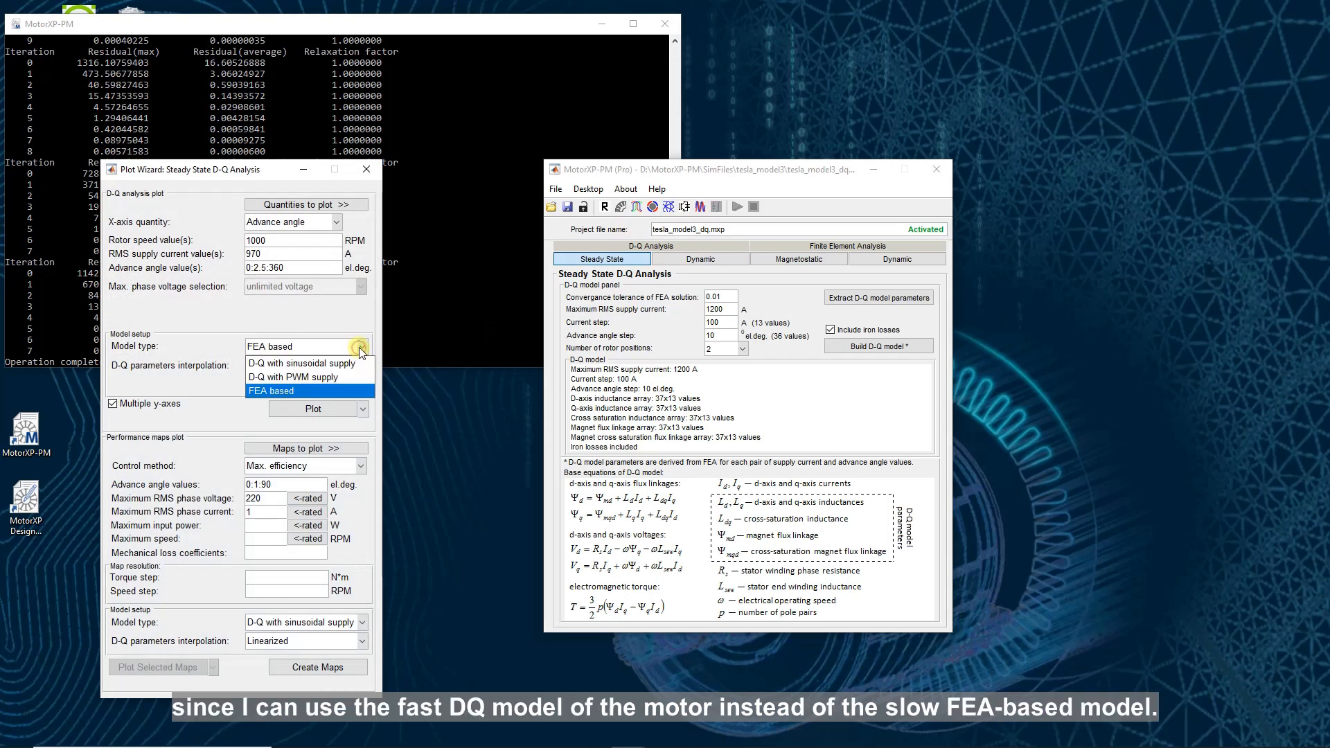
{"action": "left_click", "coordinate": [323, 363]}
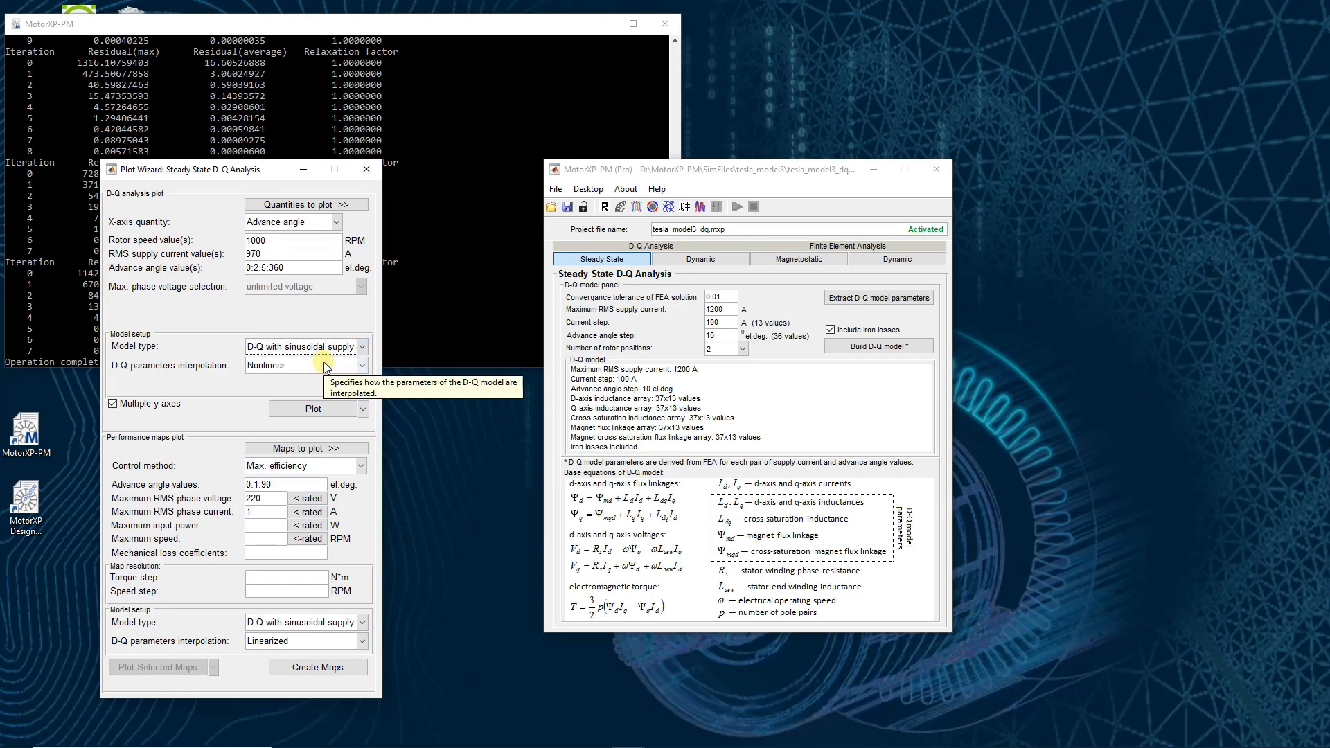
Step: Set the x-axis quantity to speed, with rotor speed values of 0:50:16000 RPM and an advance angle of 55 el. deg
{"action": "left_click", "coordinate": [303, 223]}
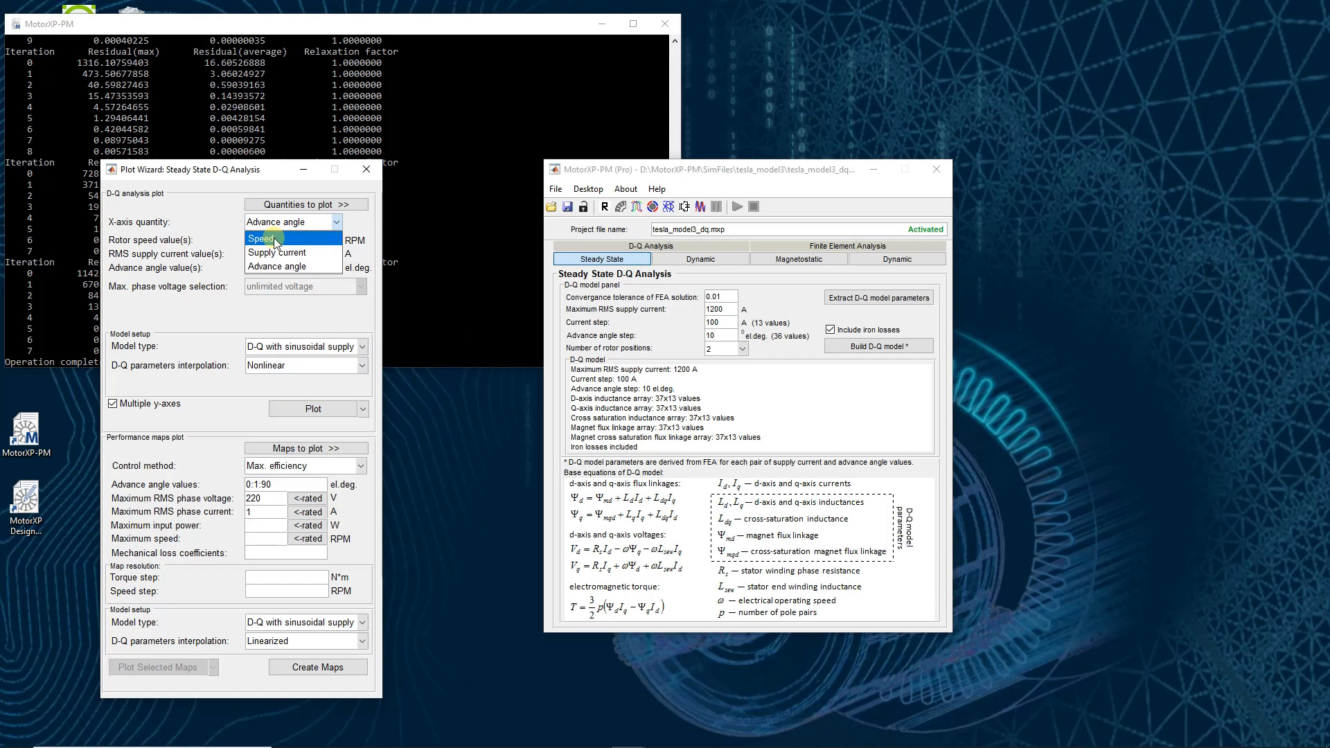
{"action": "left_click", "coordinate": [275, 239]}
{"action": "double_click", "coordinate": [279, 240]}
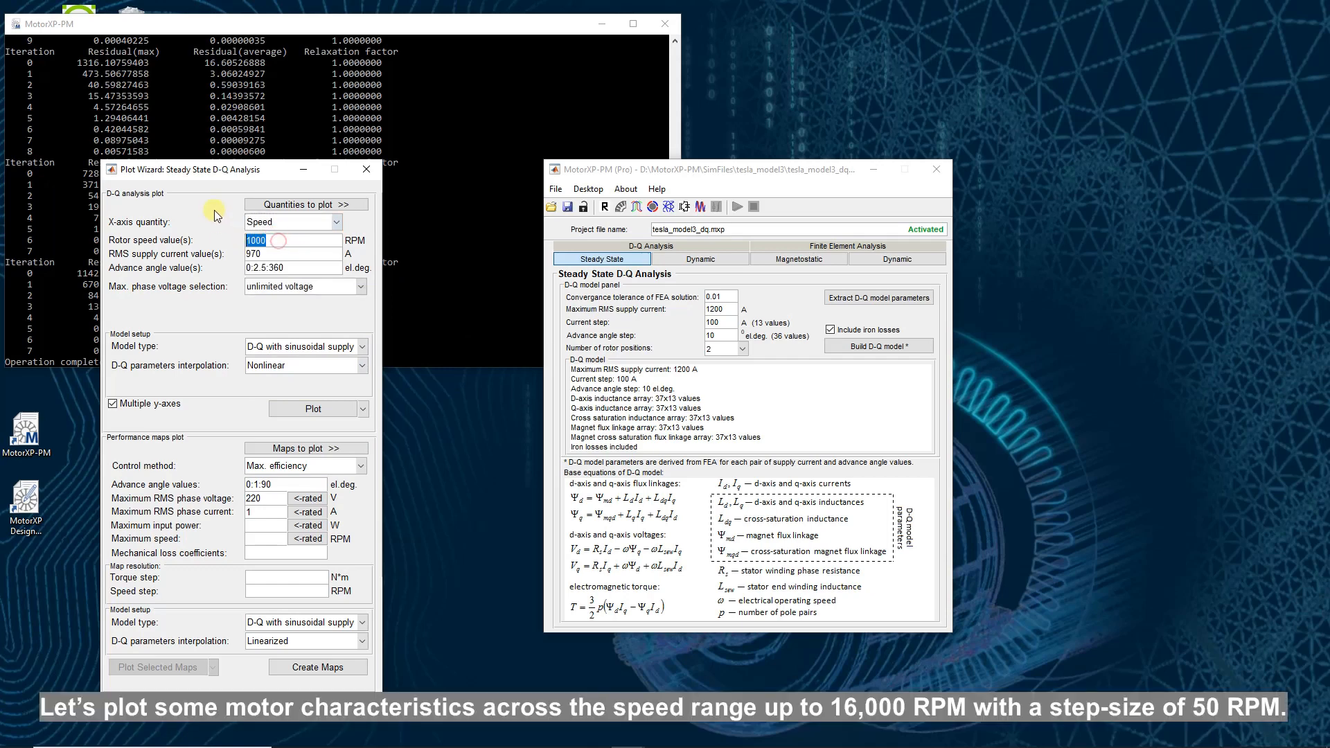
{"action": "type", "text": "16000"}
{"action": "type", "text": "0:"}
{"action": "type", "text": "50:"}
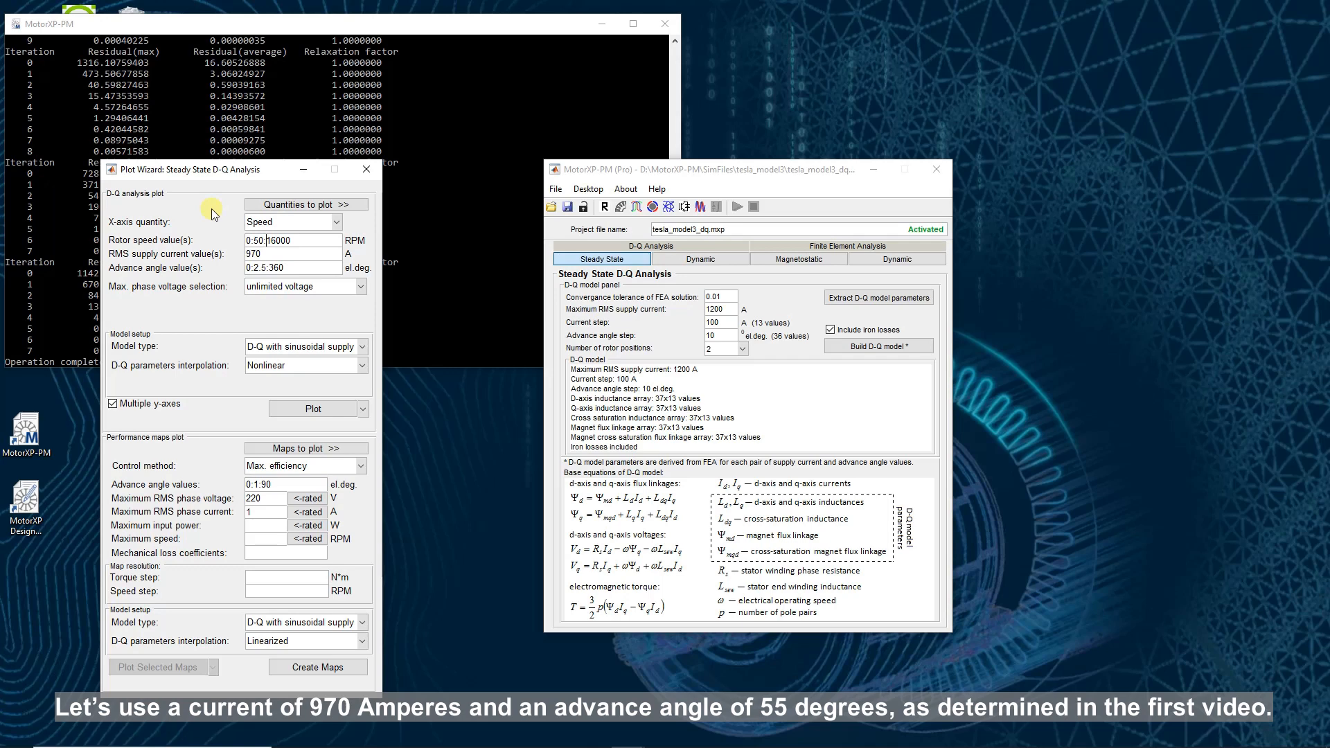
{"action": "left_click_drag", "start_coordinate": [291, 270], "coordinate": [238, 261]}
{"action": "type", "text": "55"}
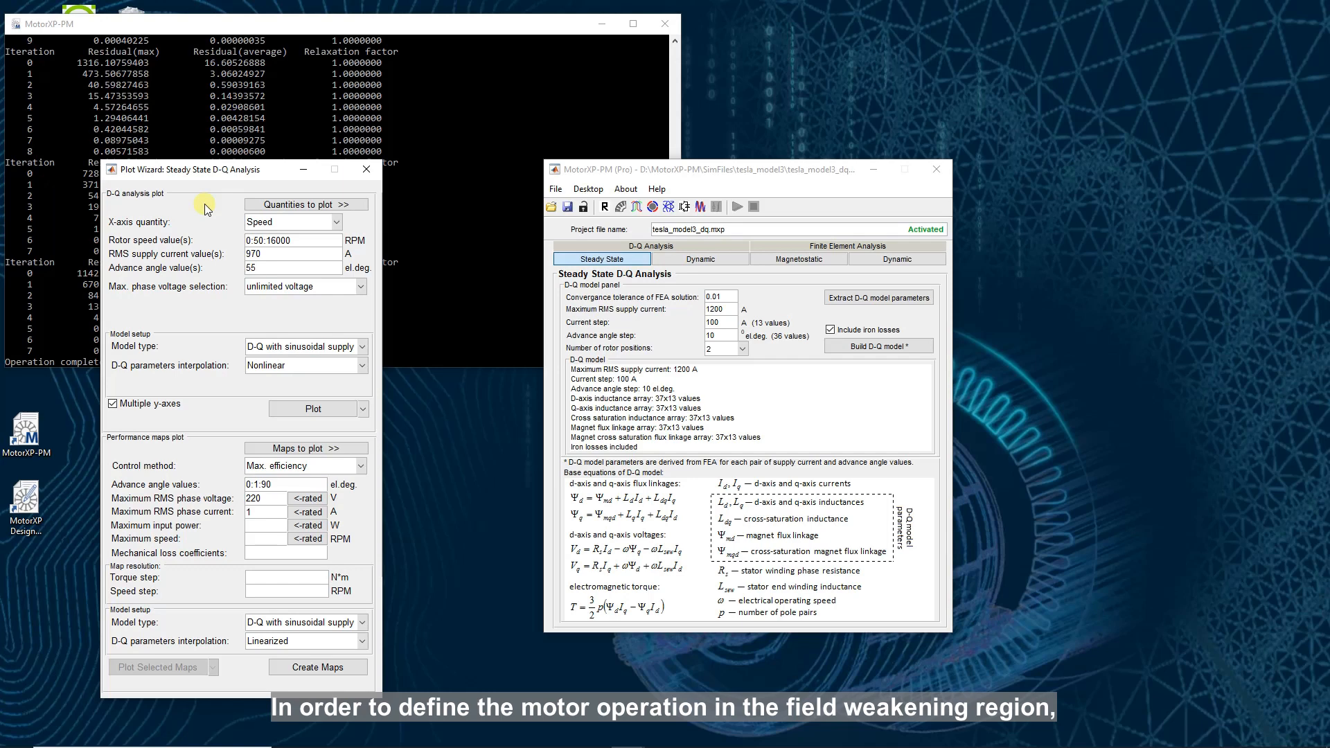
Step: Set the analysis plot's maximum phase voltage selection to by Vdc and PWM method, and open the drive settings
{"action": "left_click", "coordinate": [361, 287]}
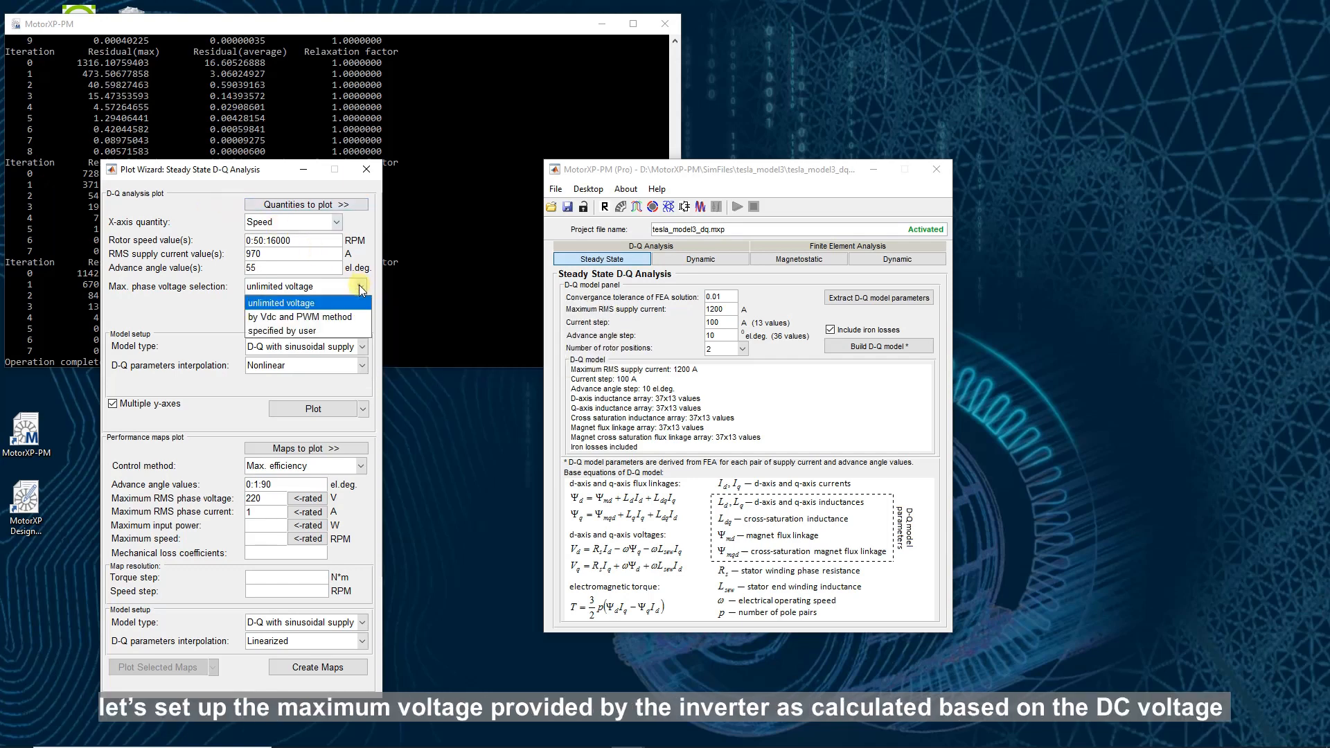
{"action": "left_click", "coordinate": [338, 316]}
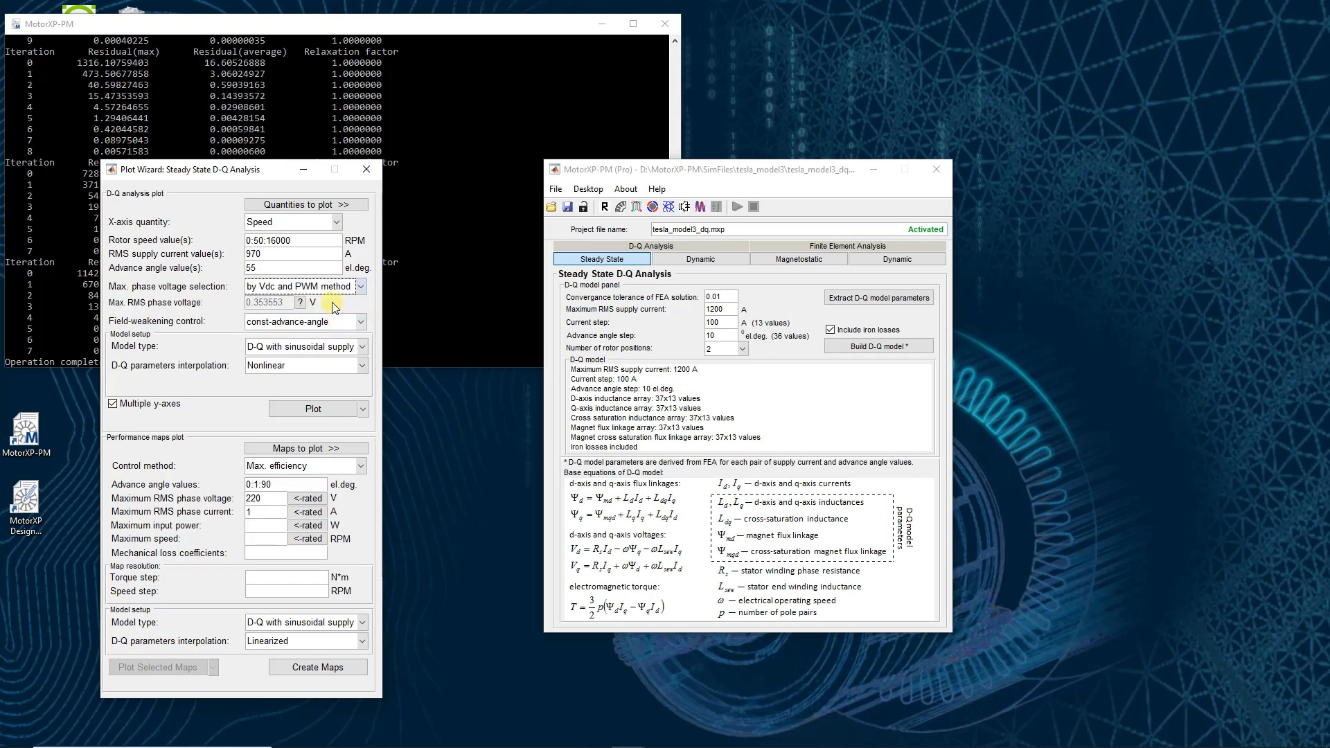
{"action": "left_click", "coordinate": [685, 207]}
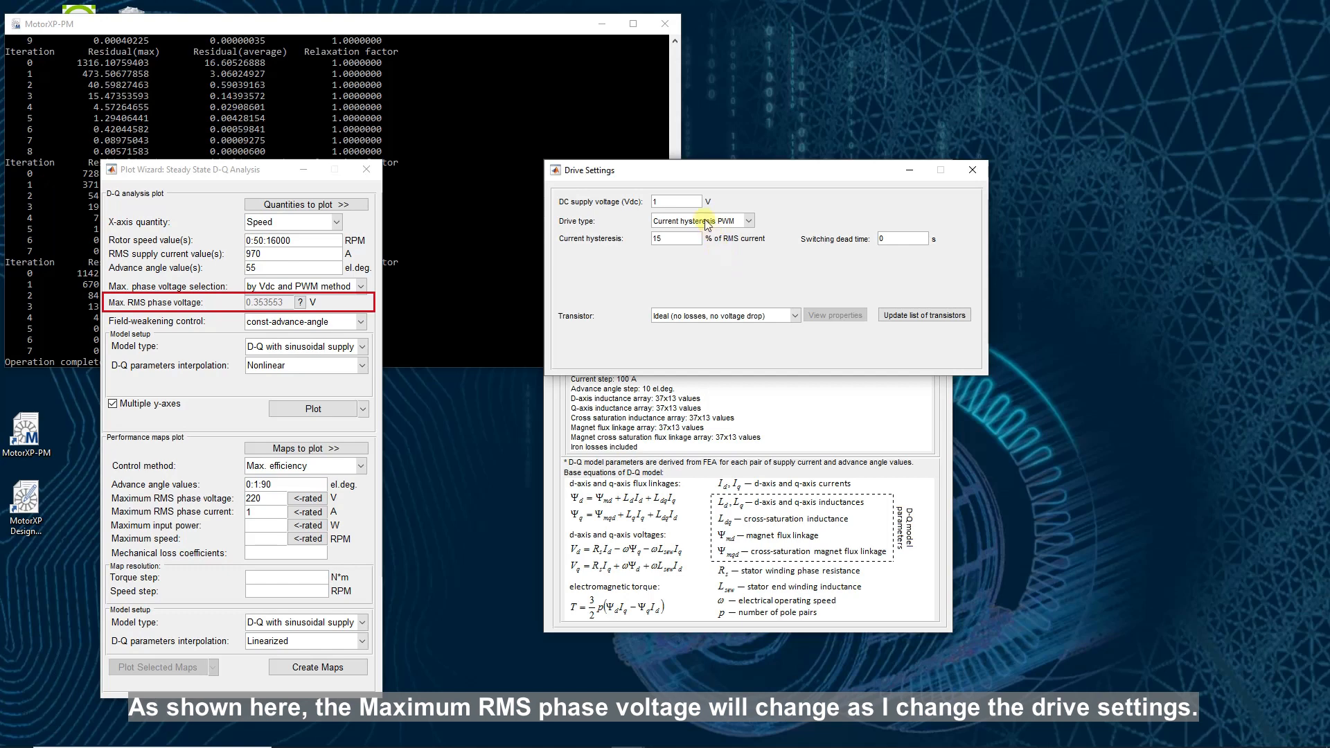
Step: Set the drive's DC supply voltage to 345.6 V, drive type to Space vector PWM and PWM sampling frequency to 10000 Hz
{"action": "double_click", "coordinate": [691, 202]}
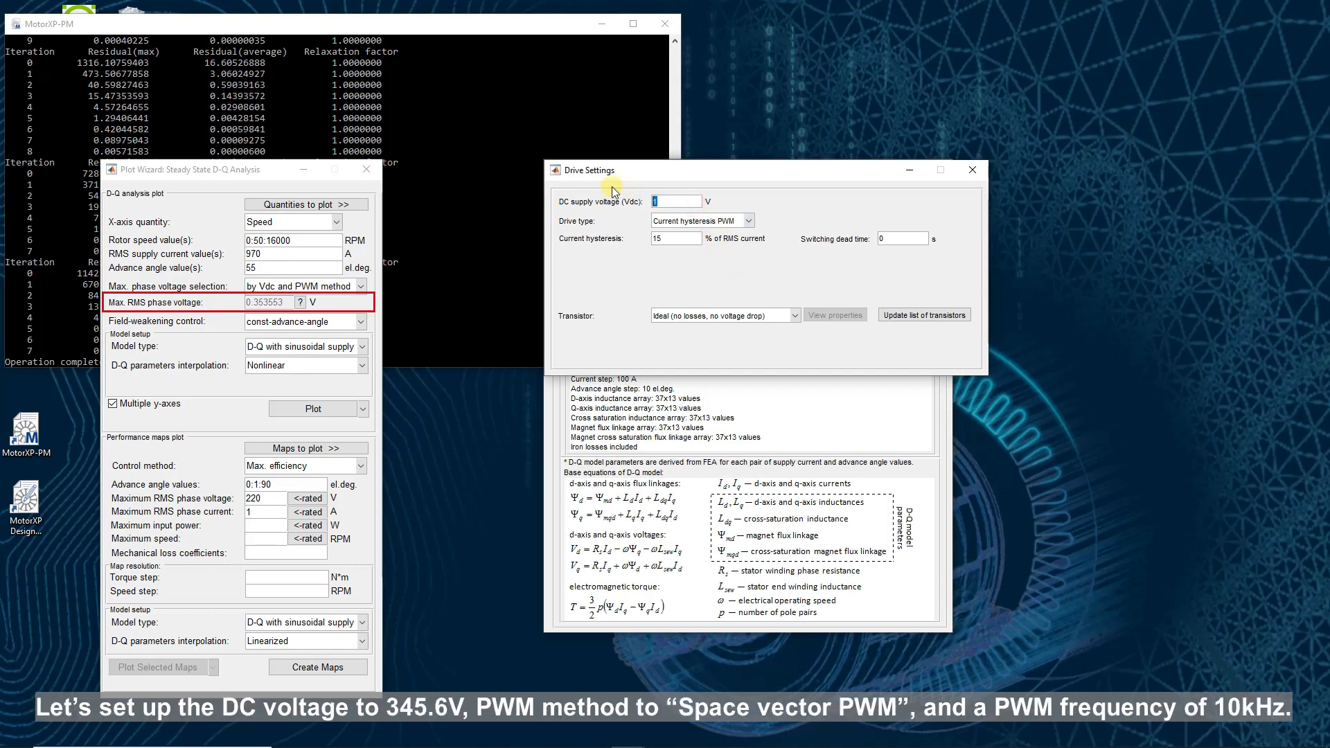
{"action": "type", "text": "345.6"}
{"action": "left_click", "coordinate": [713, 222]}
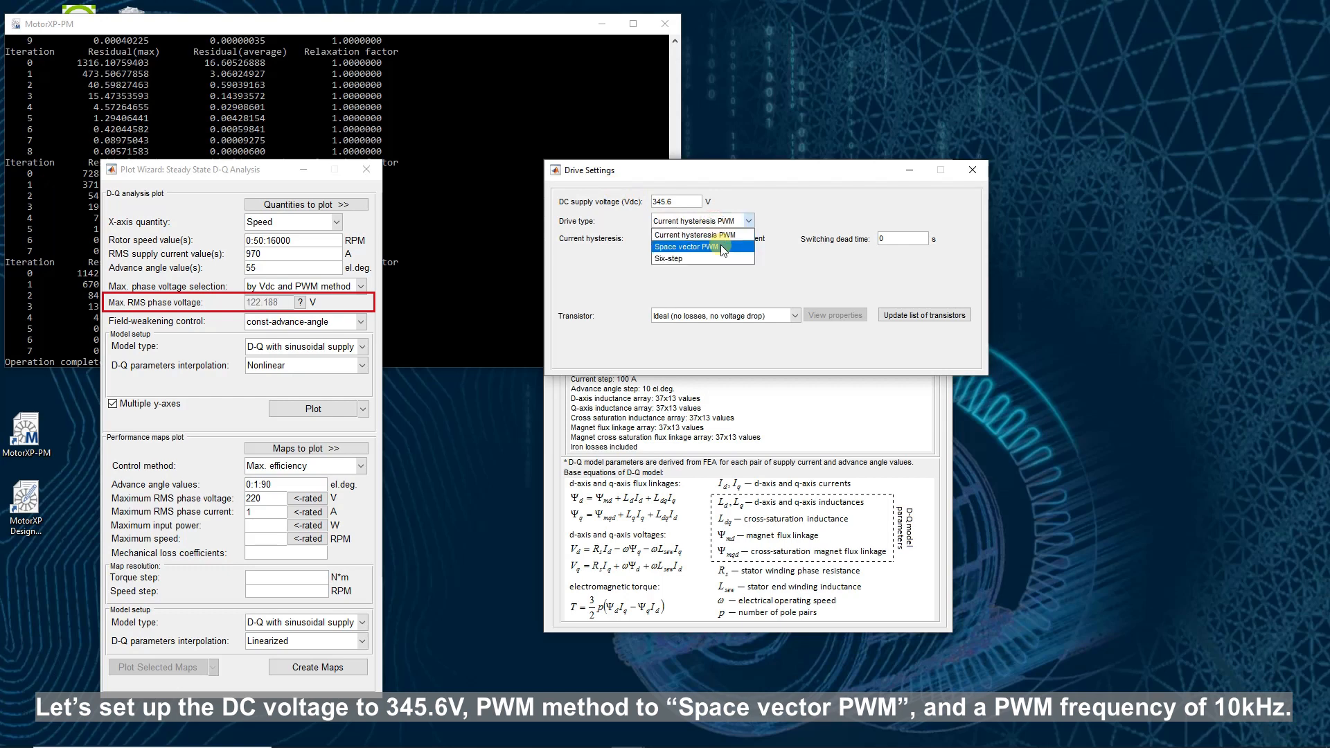
{"action": "left_click", "coordinate": [723, 247]}
{"action": "left_click", "coordinate": [686, 238]}
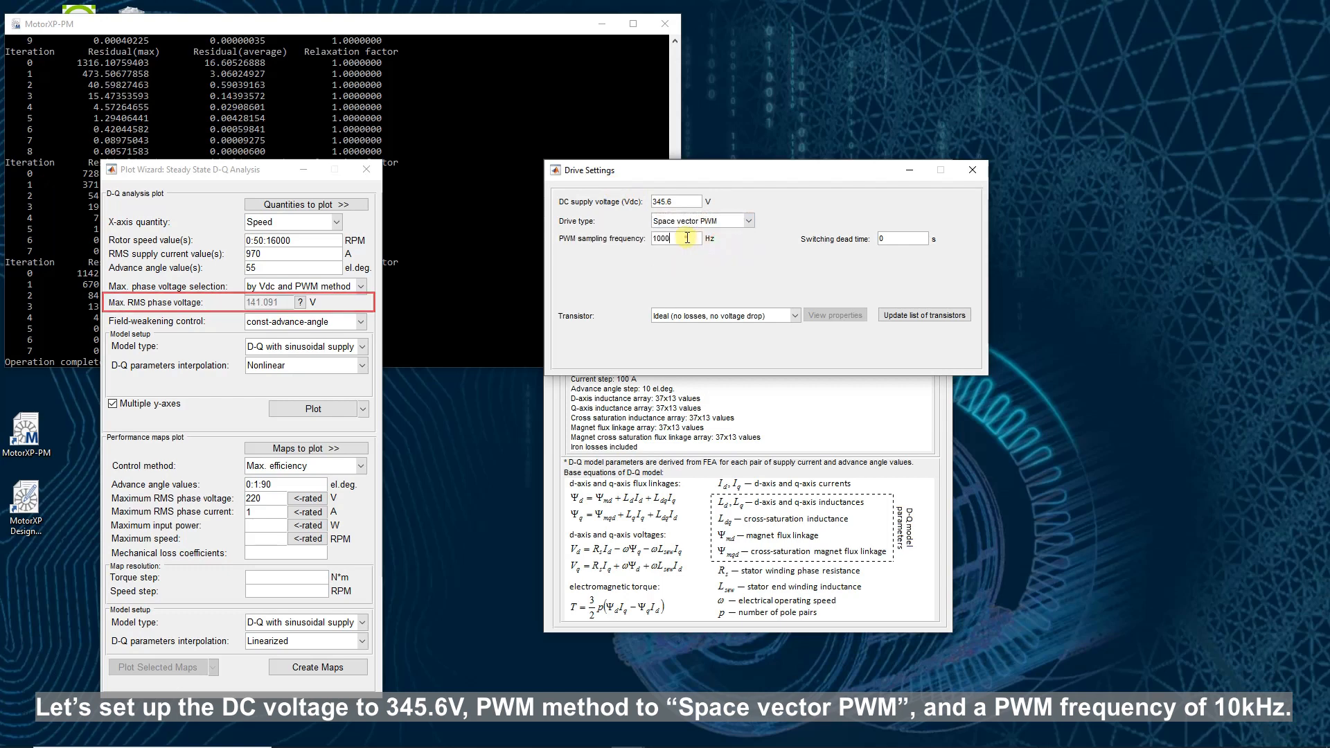
{"action": "type", "text": "0"}
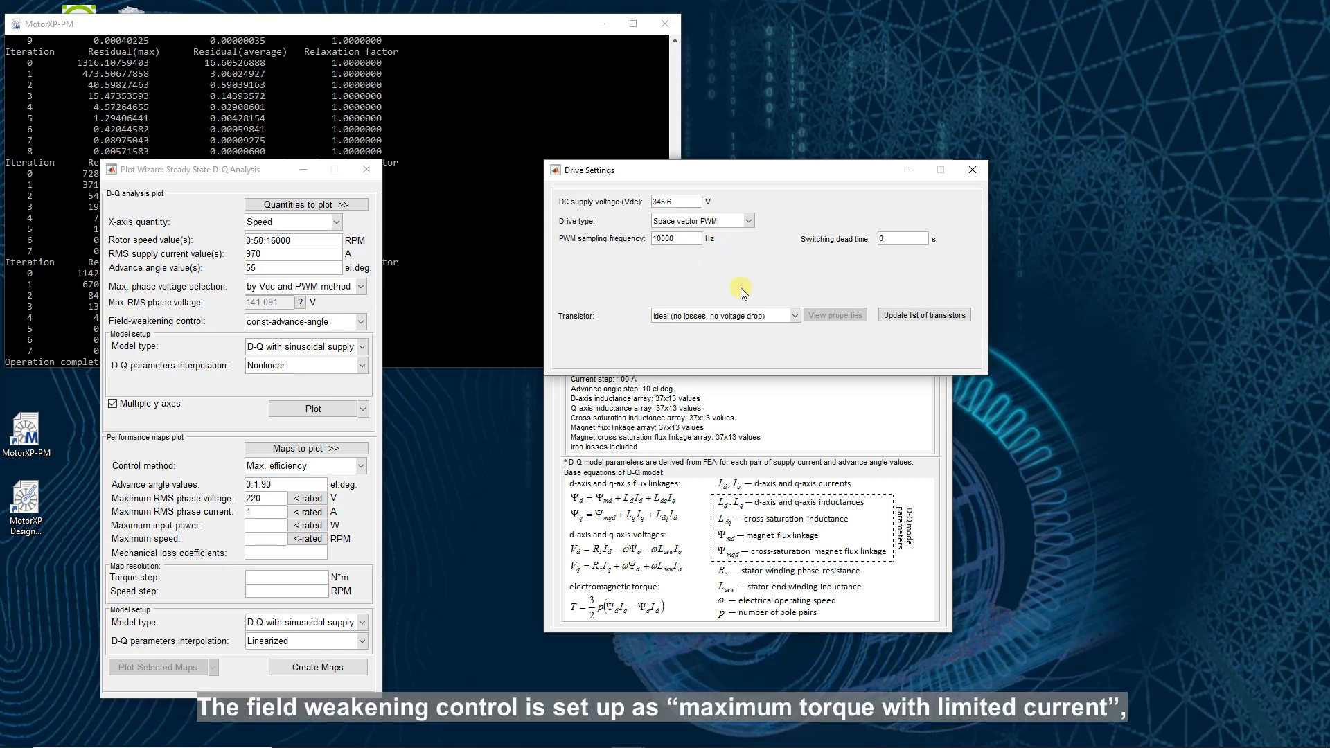
Step: Set the D-Q analysis plot's field-weakening control to max-torque-limited-current
{"action": "left_click", "coordinate": [357, 323]}
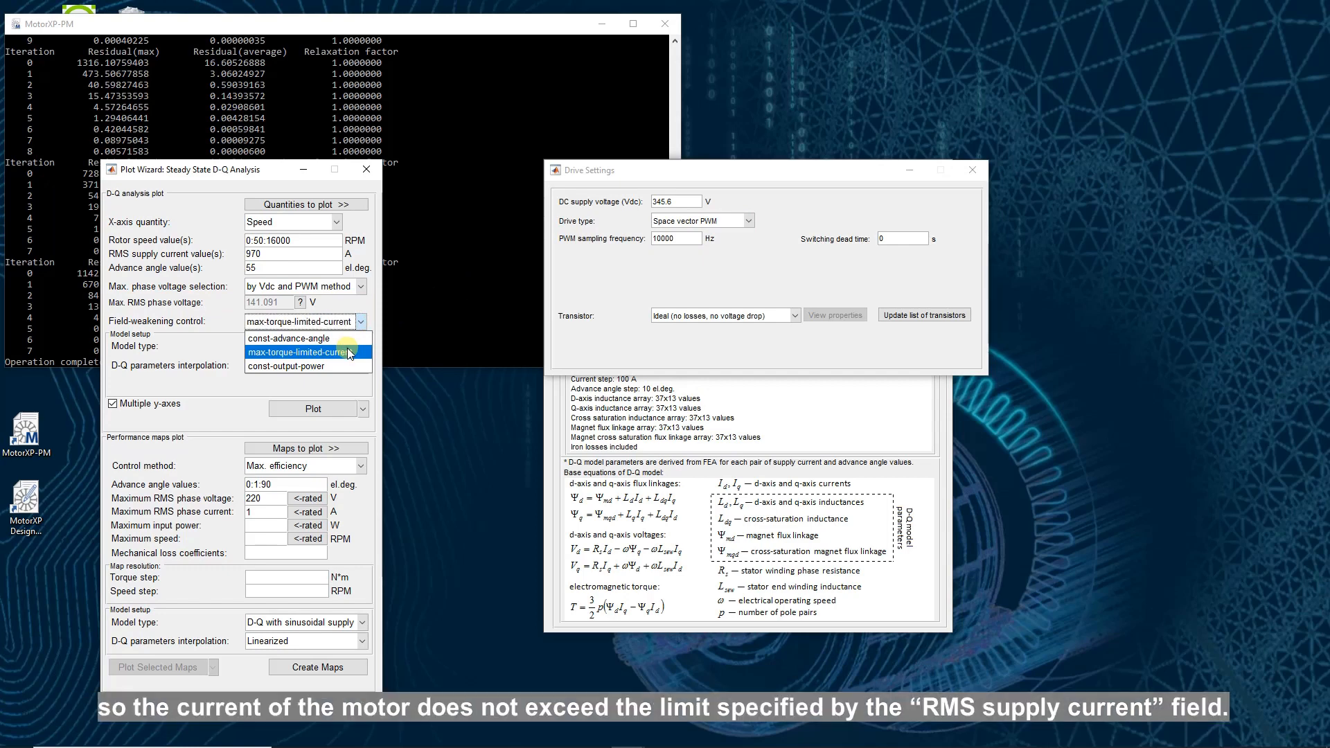
{"action": "left_click", "coordinate": [349, 354]}
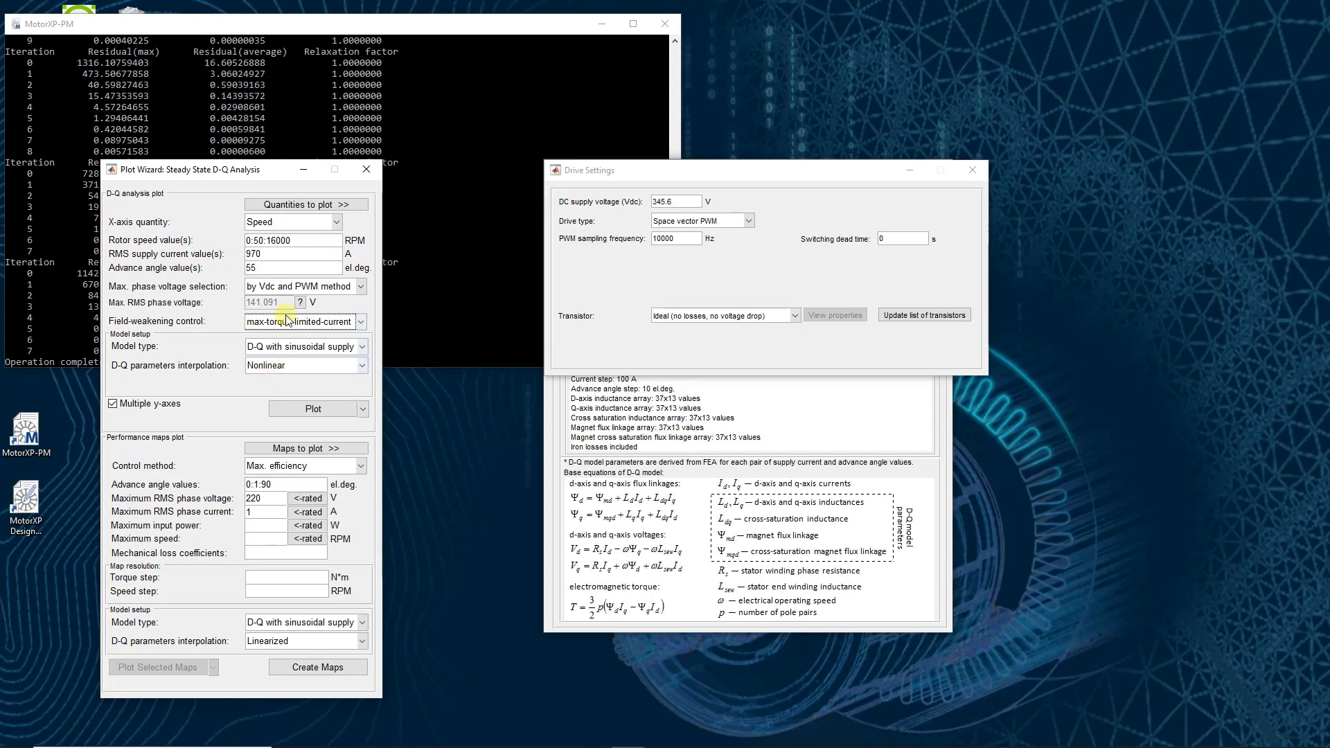
Step: Choose only RMS phase current, RMS phase voltage, advance angle, total torque, efficiency and power factor as the quantities to plot
{"action": "left_click", "coordinate": [349, 206]}
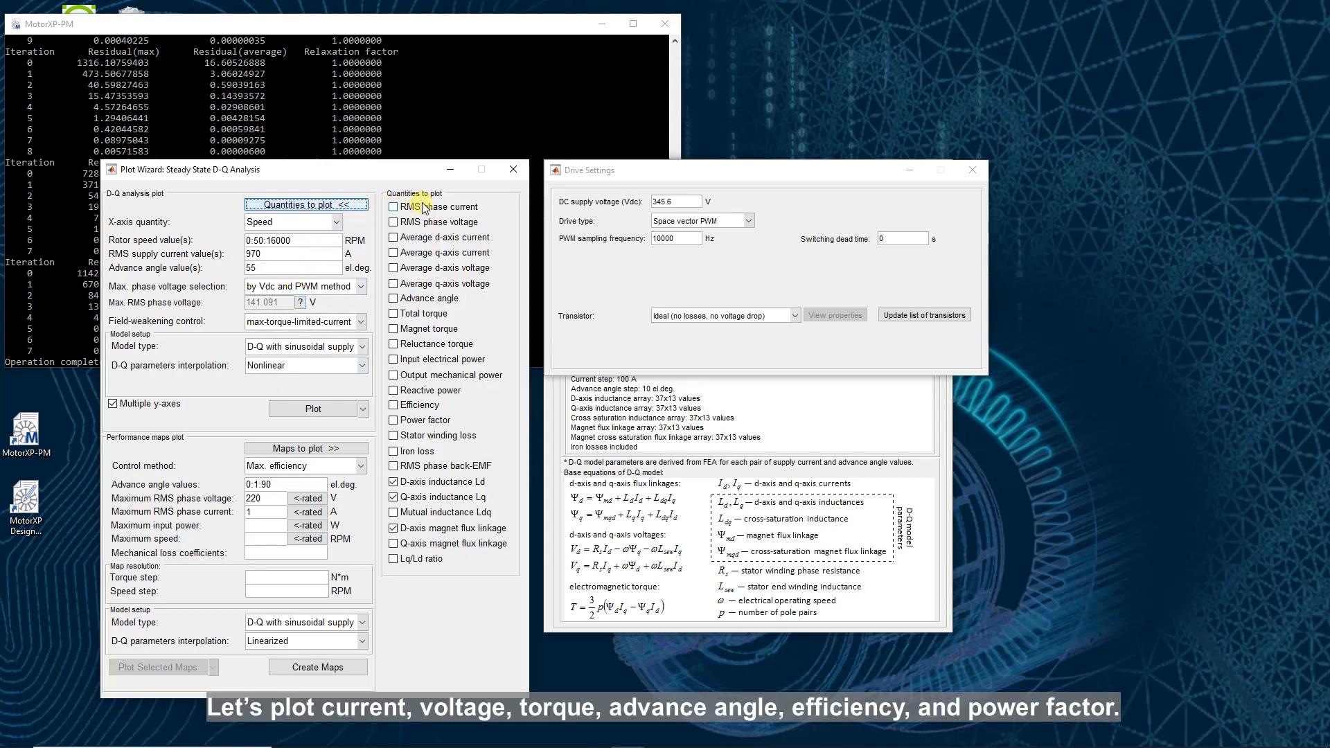
{"action": "left_click", "coordinate": [424, 207]}
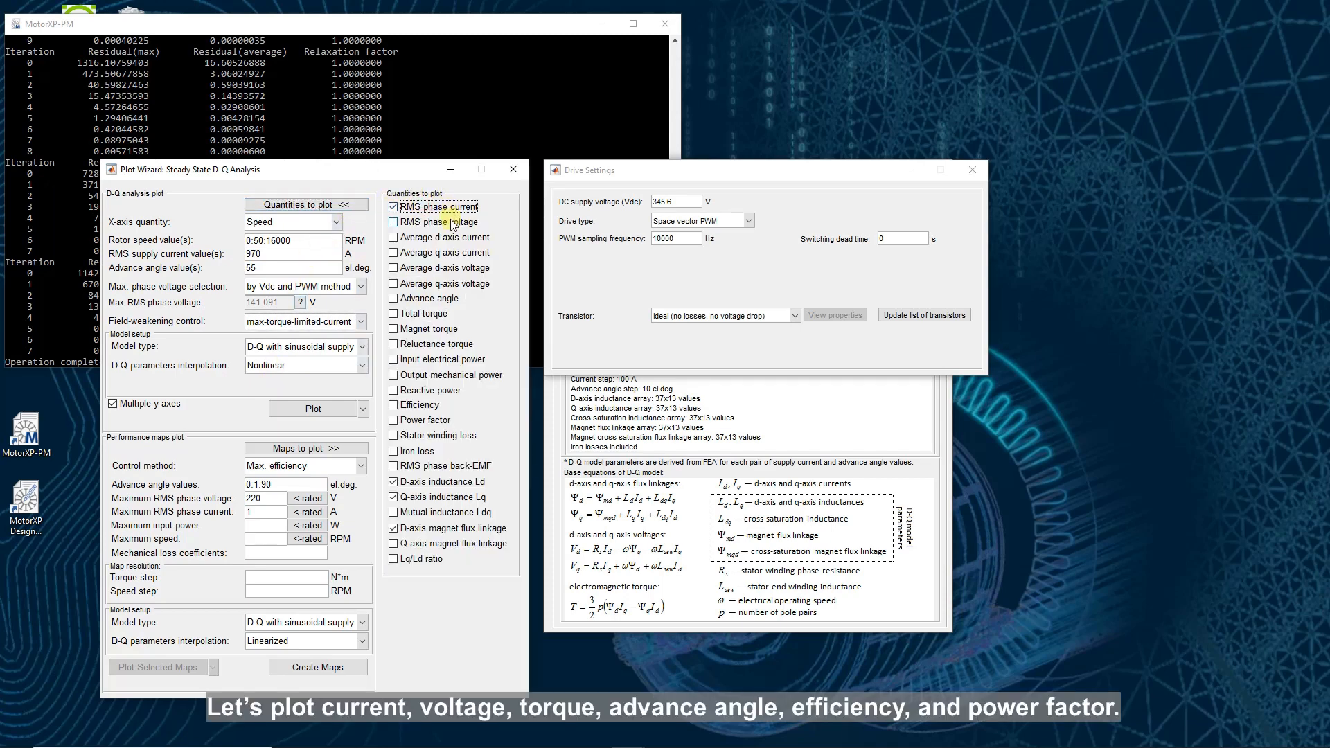
{"action": "left_click", "coordinate": [450, 221]}
{"action": "left_click", "coordinate": [431, 313]}
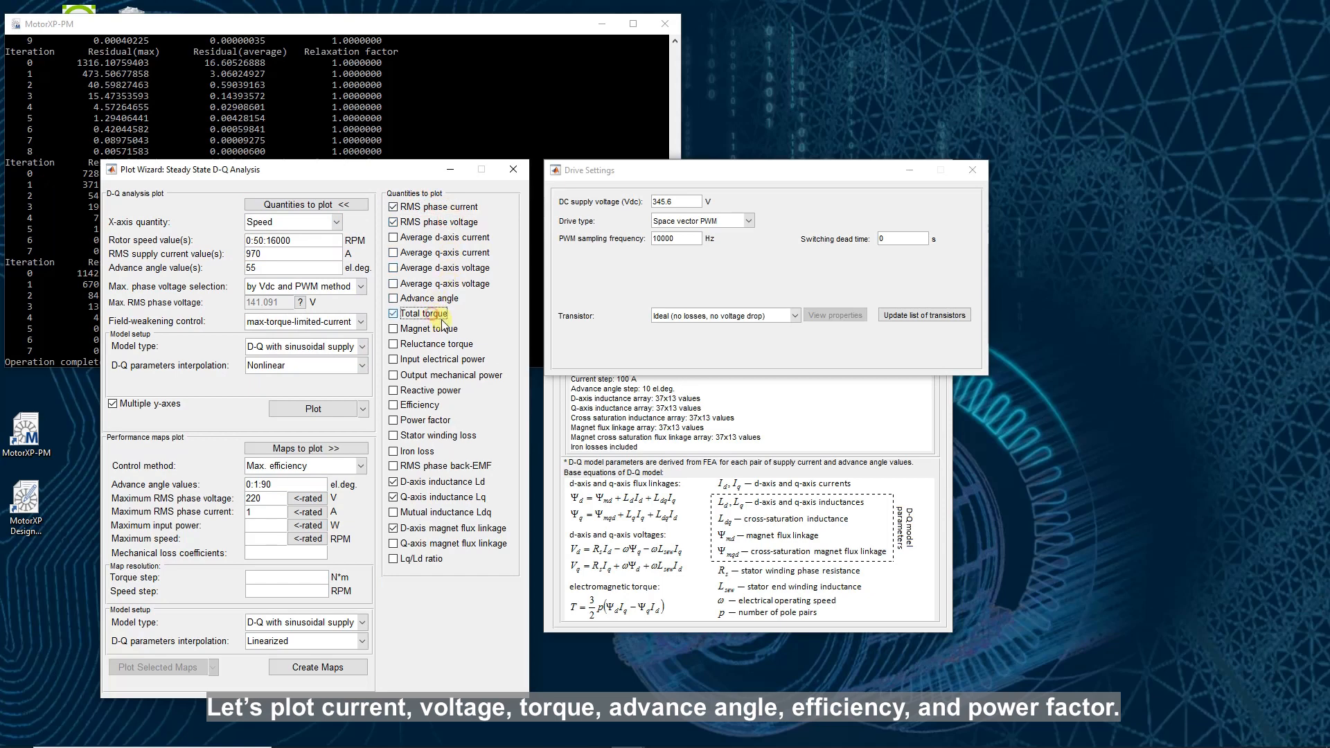
{"action": "left_click", "coordinate": [428, 298]}
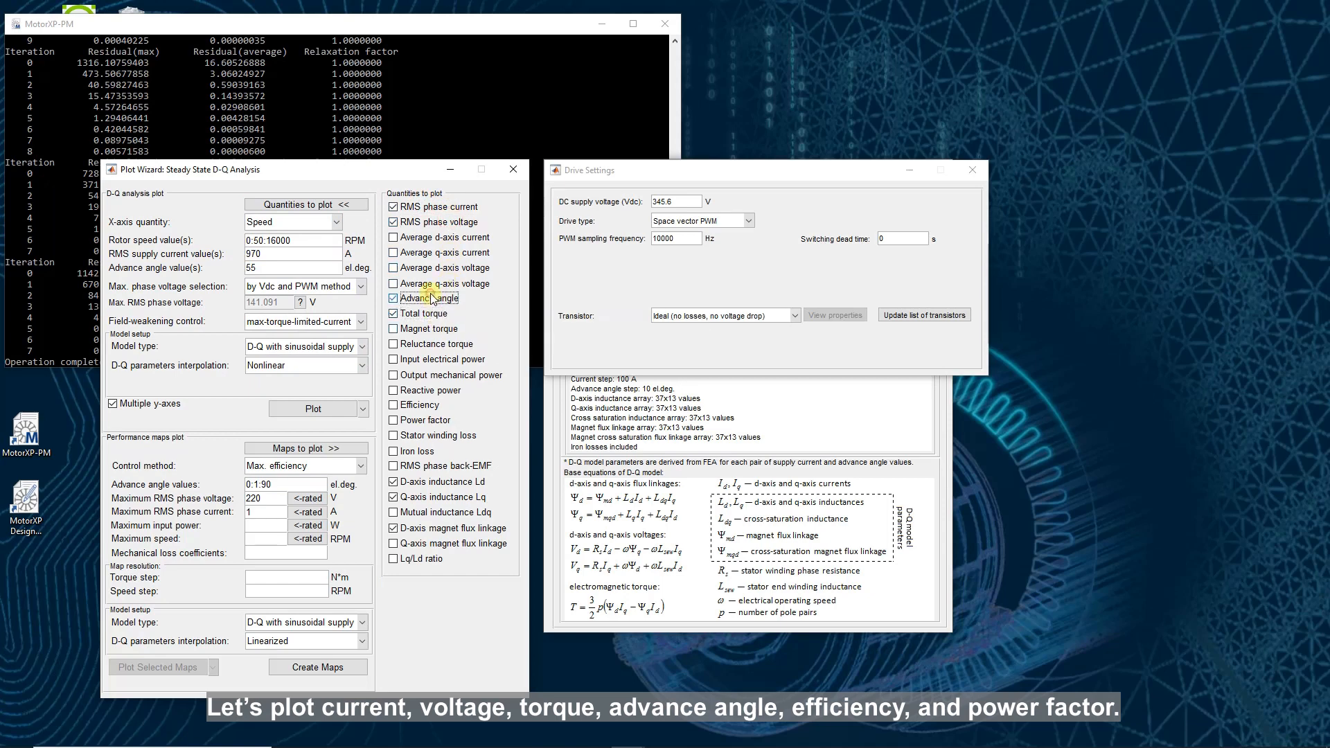
{"action": "left_click", "coordinate": [426, 409]}
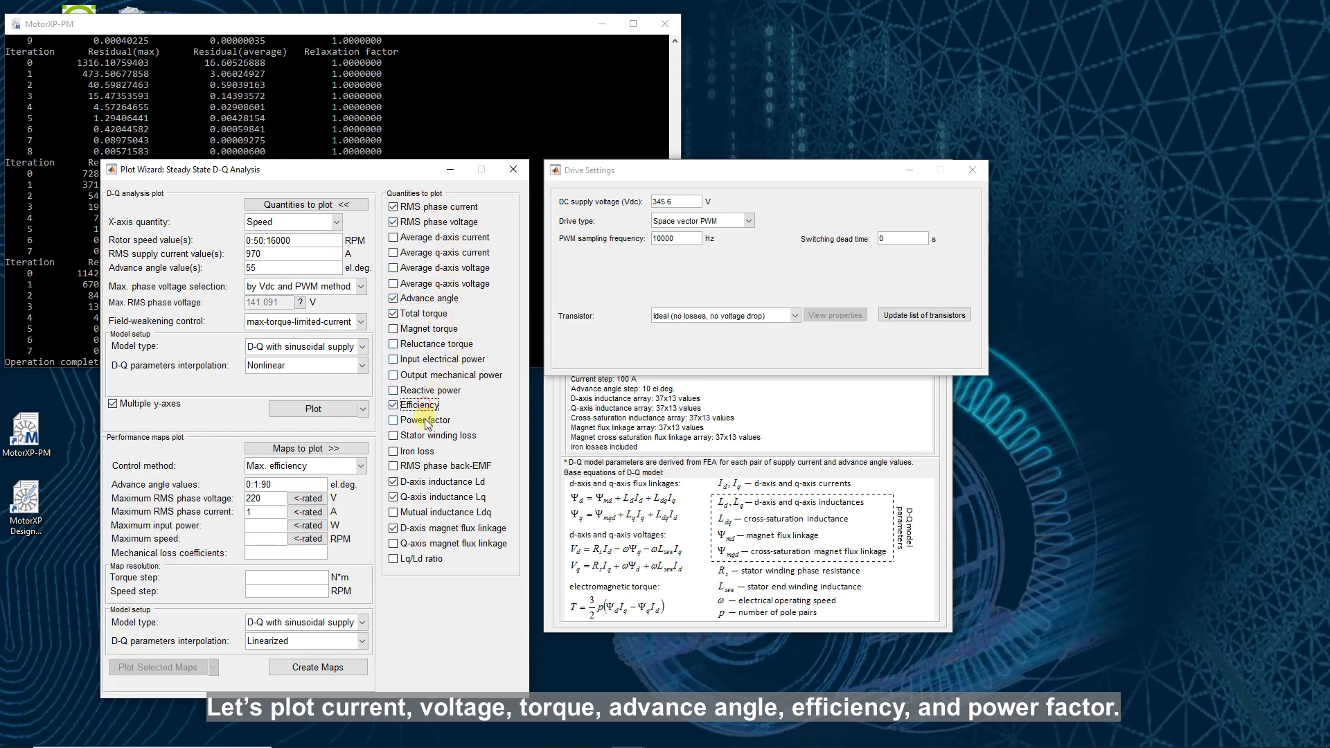
{"action": "left_click", "coordinate": [423, 420]}
{"action": "left_click", "coordinate": [418, 483]}
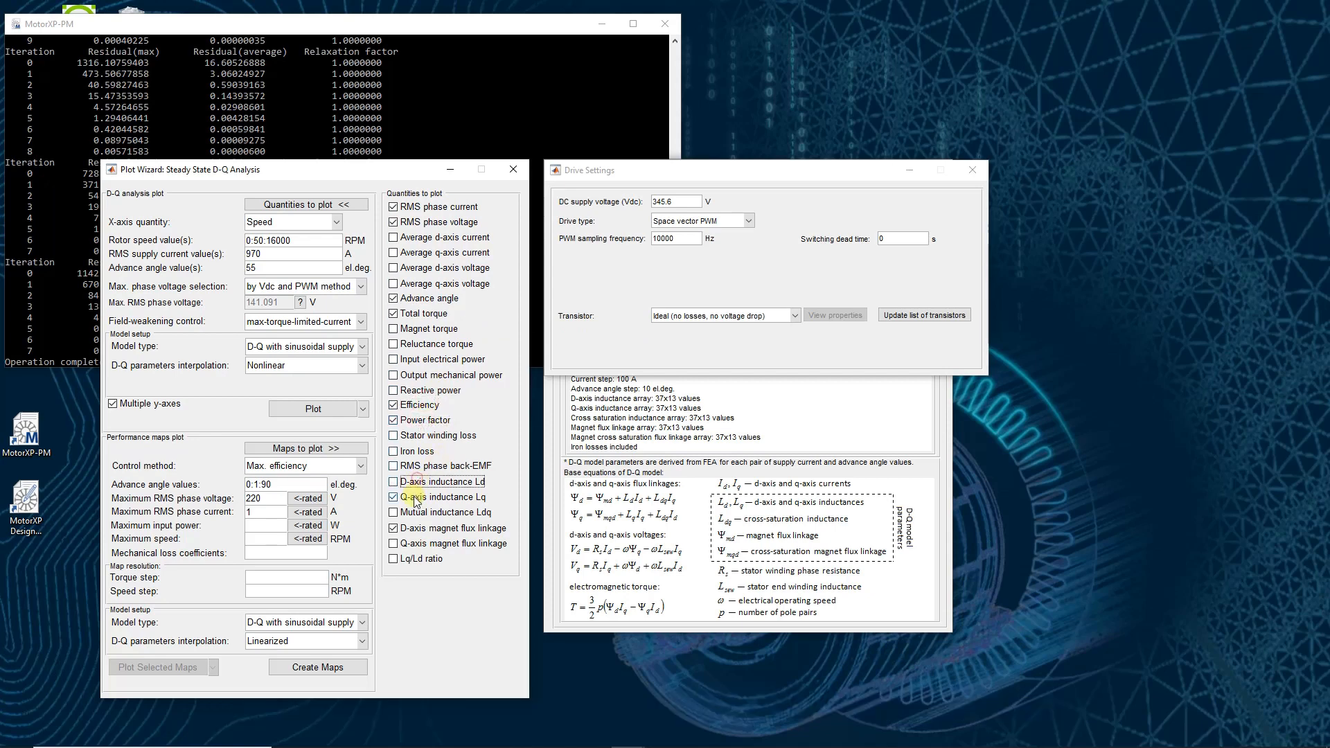
{"action": "left_click", "coordinate": [416, 497]}
{"action": "left_click", "coordinate": [416, 529]}
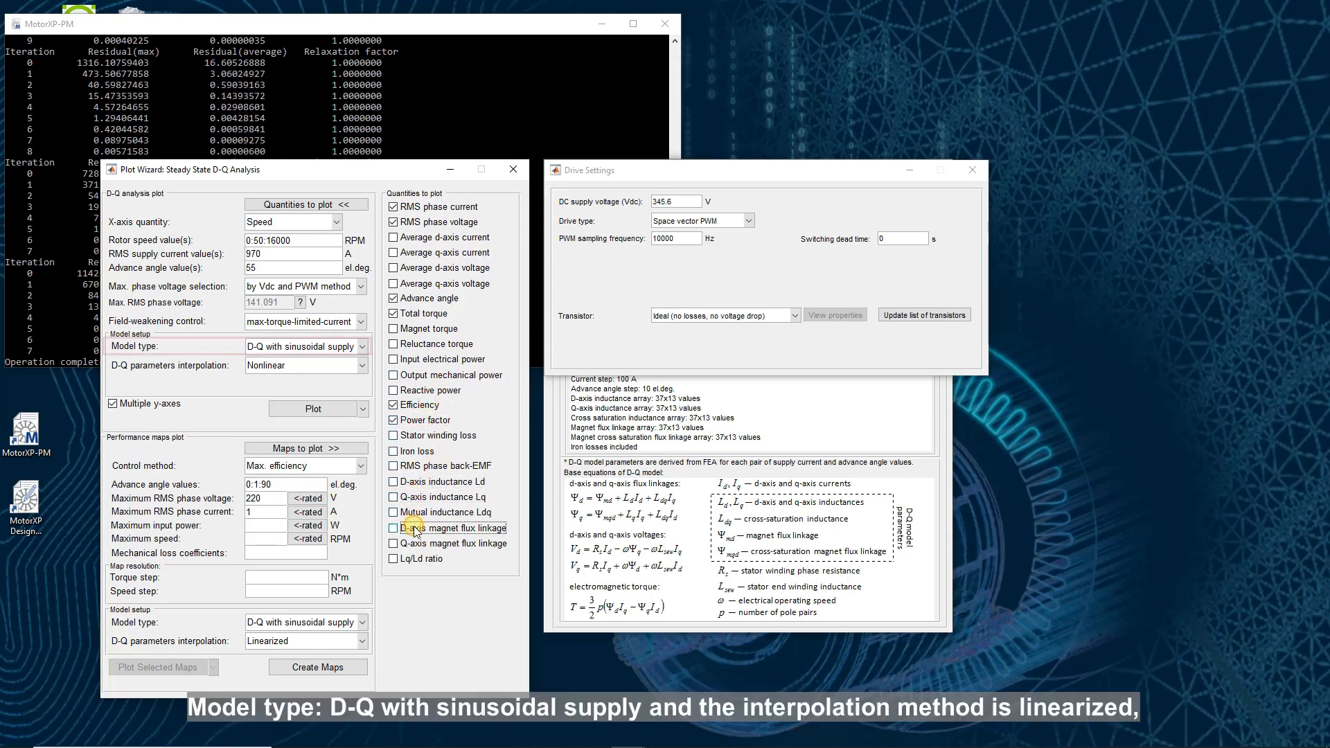
Step: Plot the characteristics versus speed with linearized D-Q parameters interpolation, and minimize the resulting figure
{"action": "left_click", "coordinate": [303, 369]}
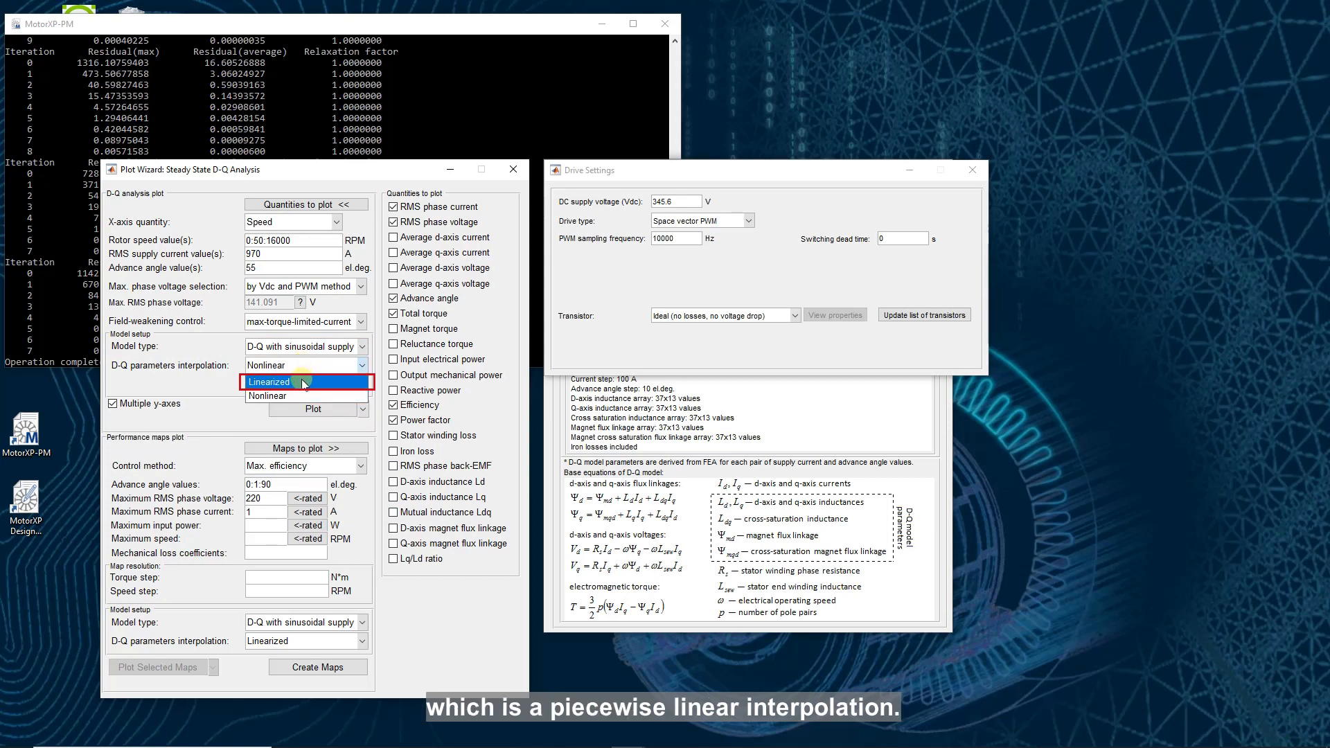
{"action": "left_click", "coordinate": [303, 383]}
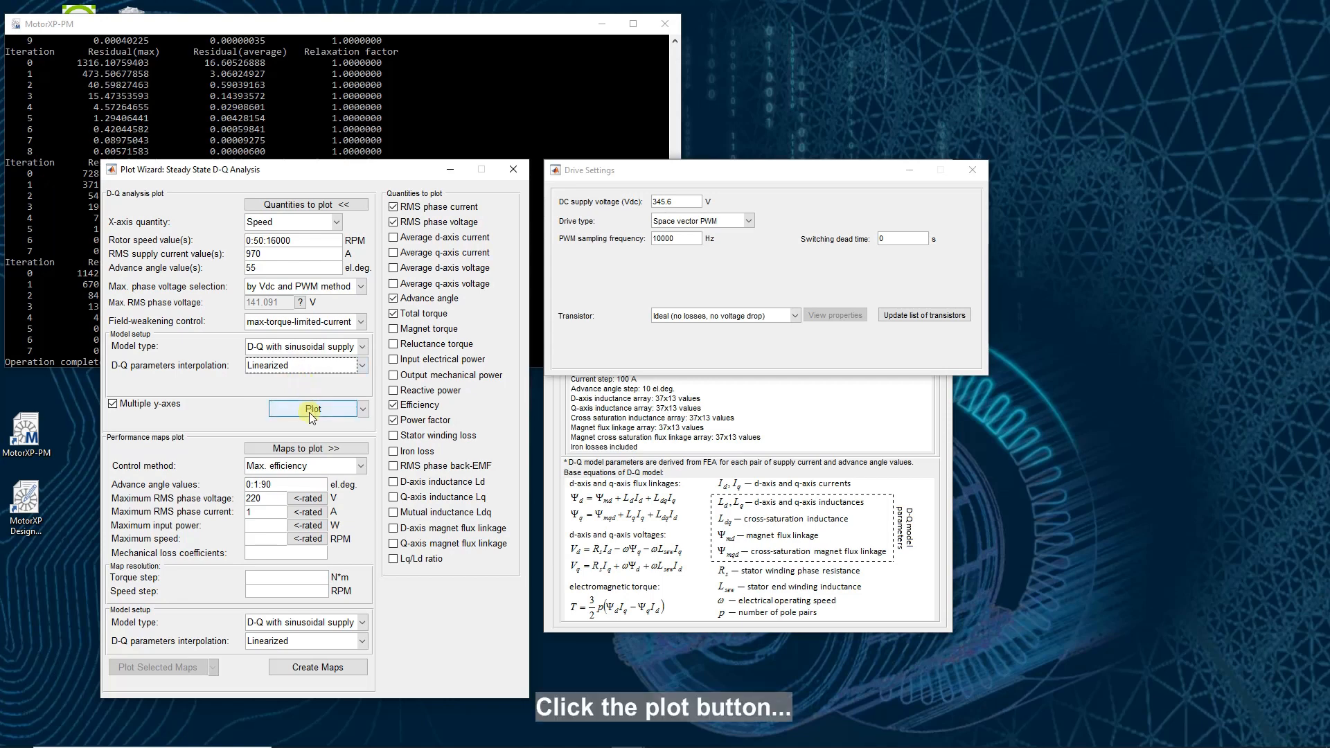
{"action": "left_click", "coordinate": [310, 411]}
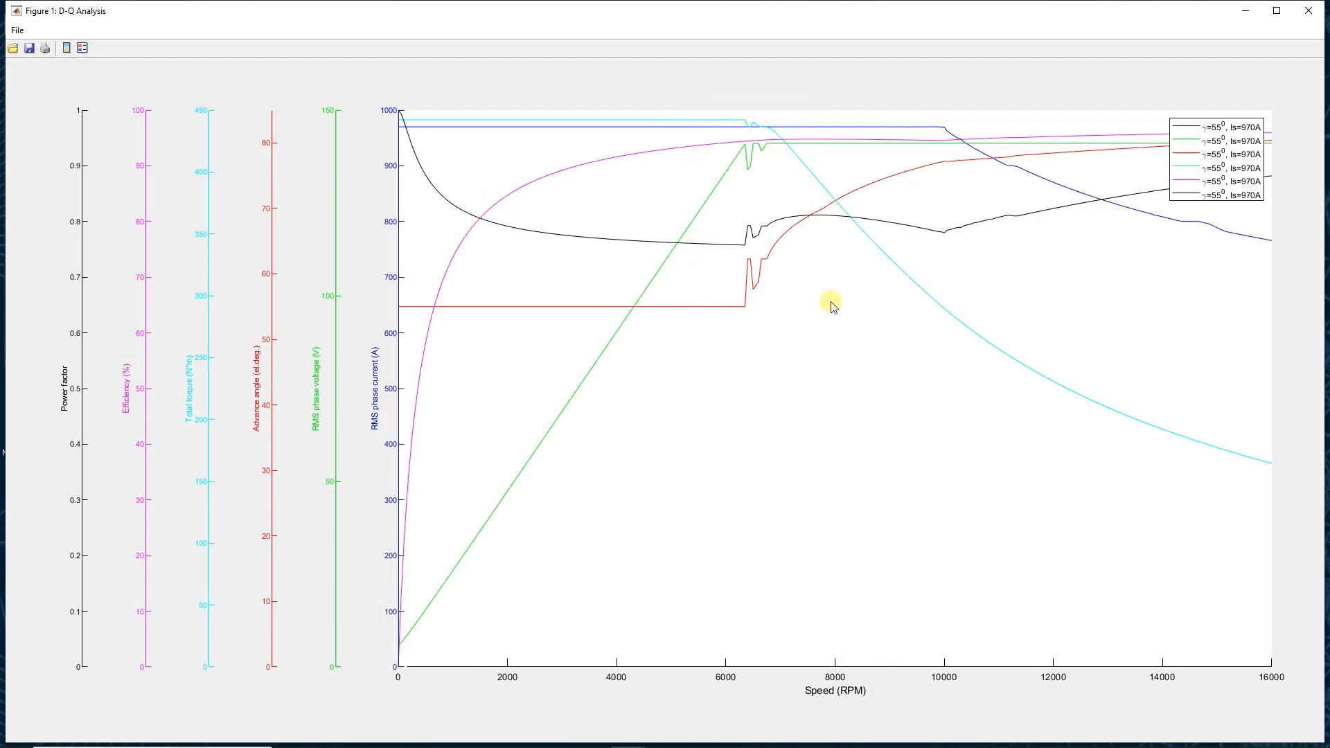
{"action": "left_click", "coordinate": [1245, 11]}
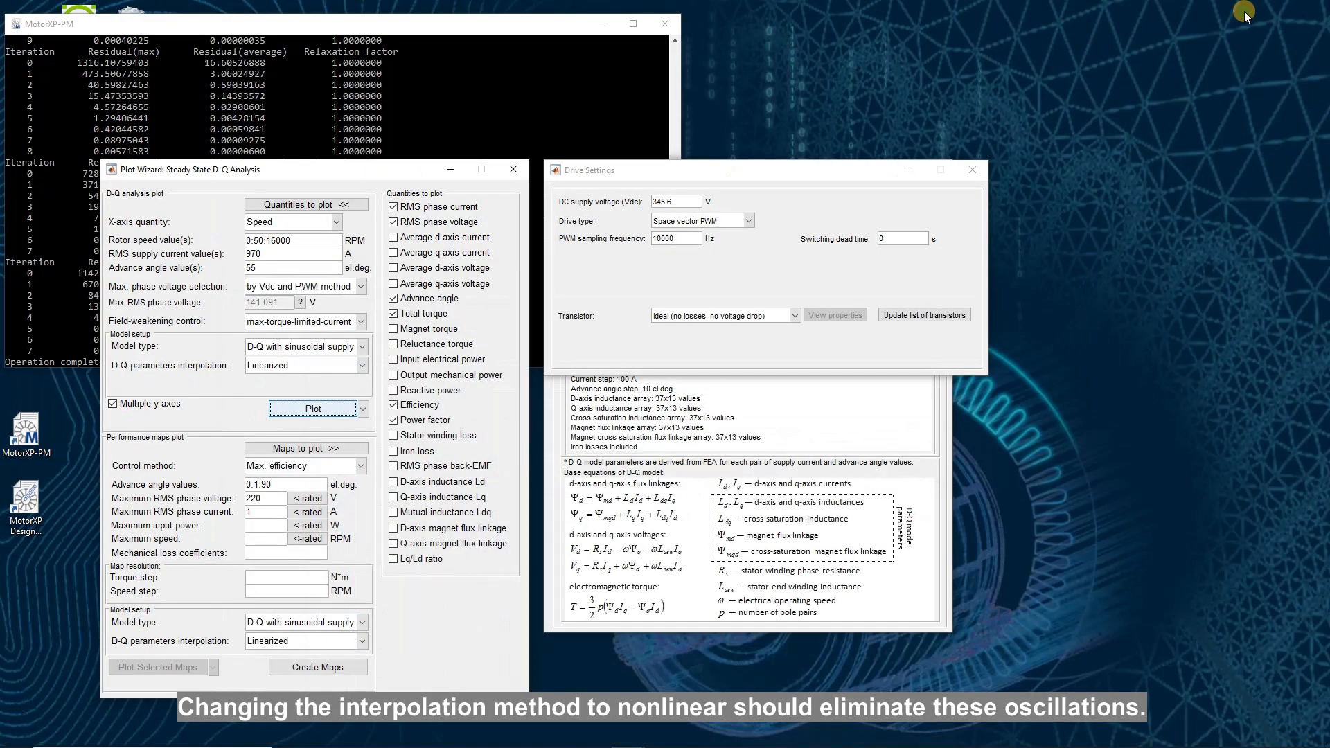
Step: Change the analysis plot's D-Q parameters interpolation to Nonlinear and plot the characteristics again
{"action": "left_click", "coordinate": [275, 367]}
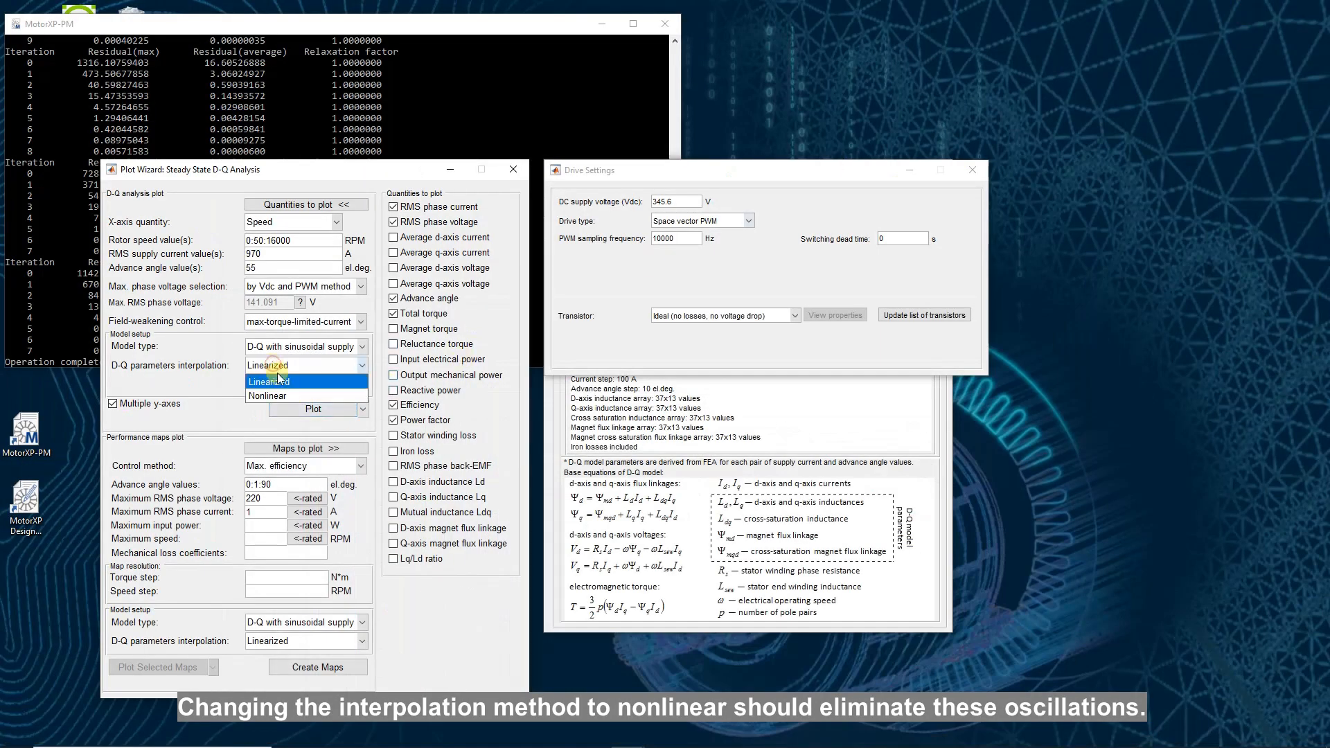
{"action": "left_click", "coordinate": [294, 392]}
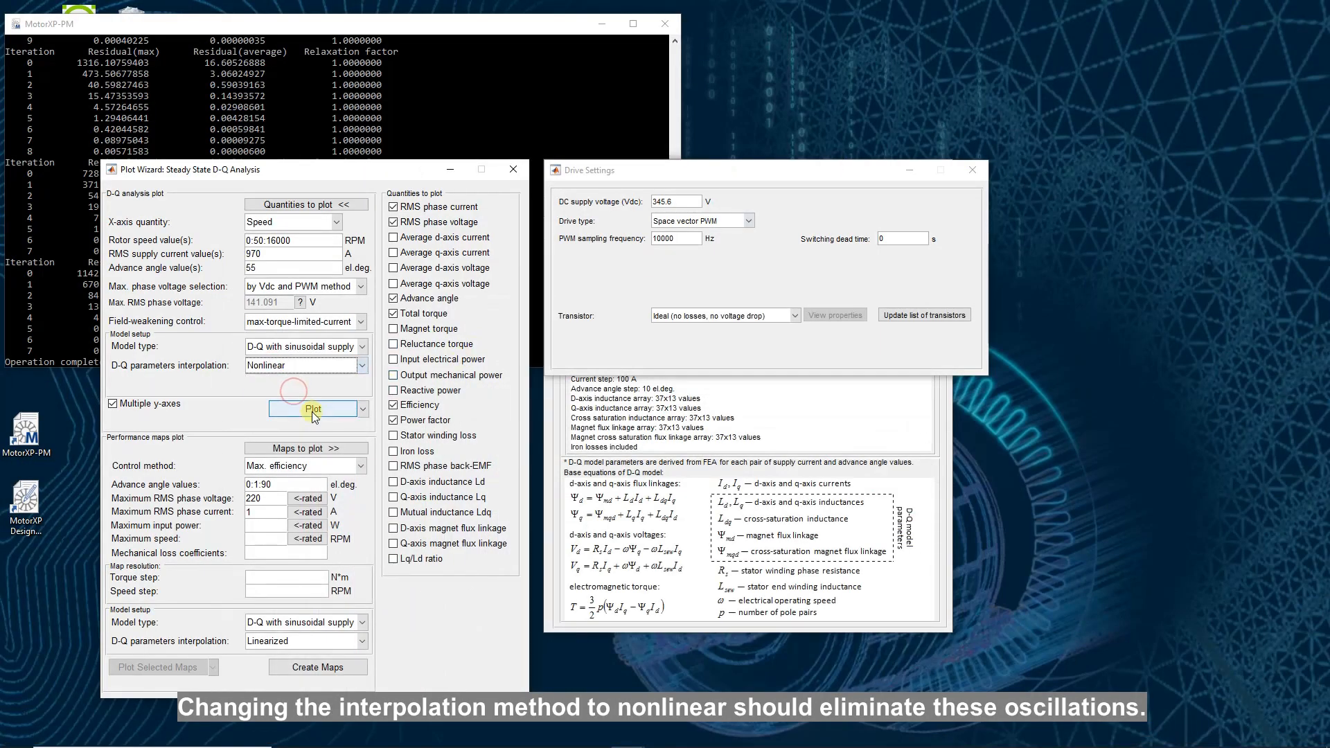
{"action": "left_click", "coordinate": [308, 409]}
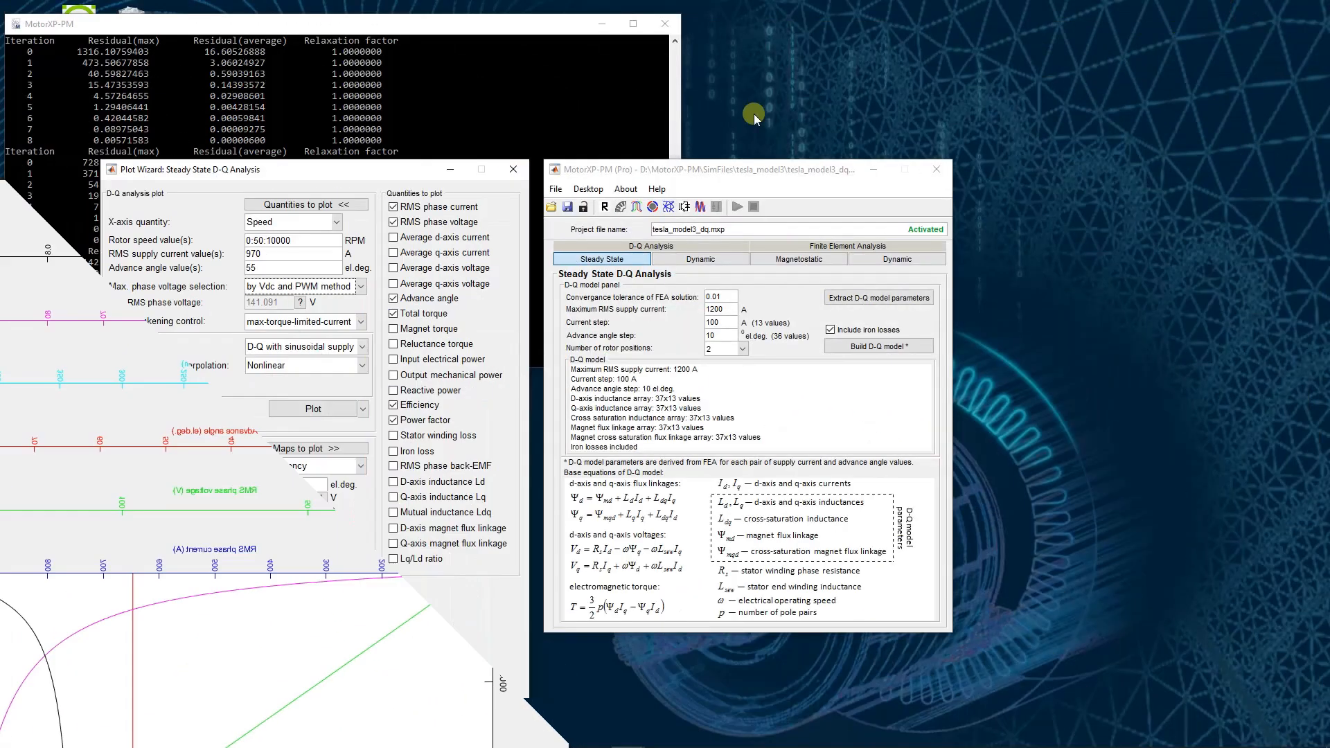
Step: Set the x-axis quantity to advance angle and keep only total torque among the quantities to plot
{"action": "left_click", "coordinate": [336, 223]}
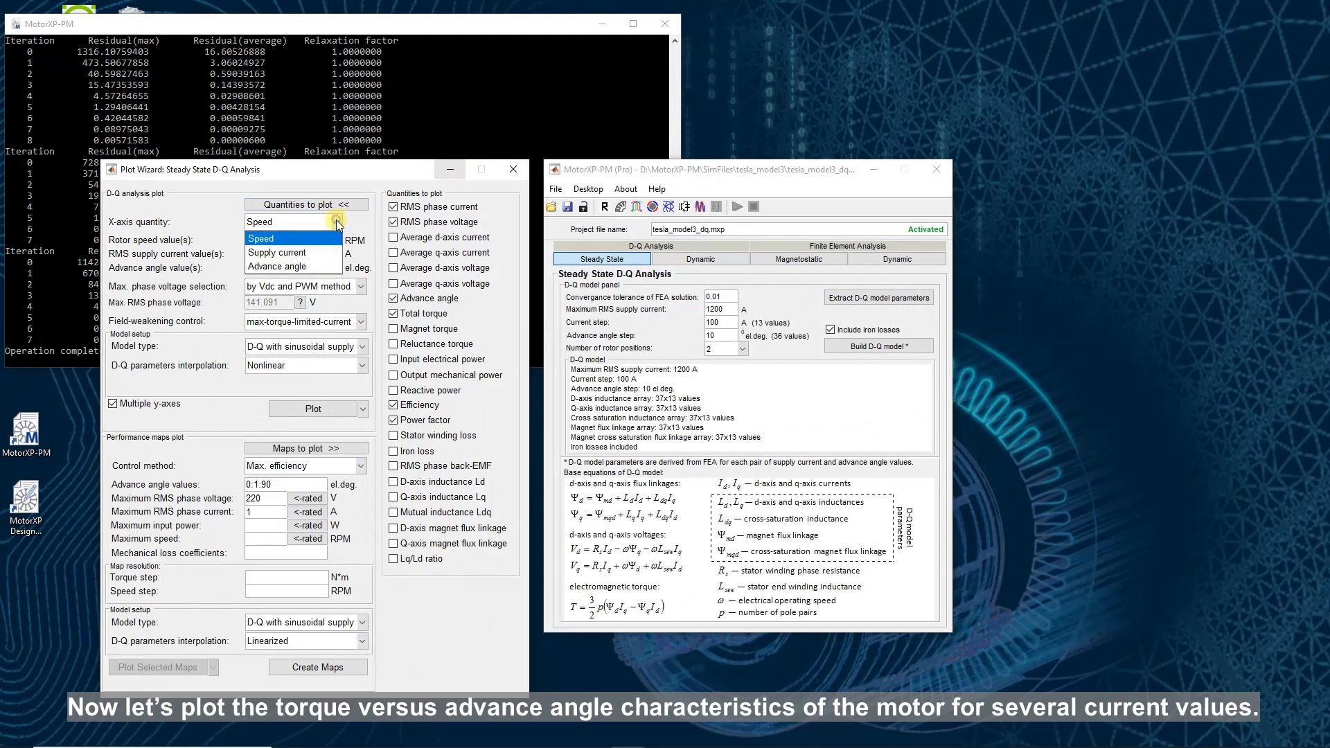
{"action": "left_click", "coordinate": [315, 267]}
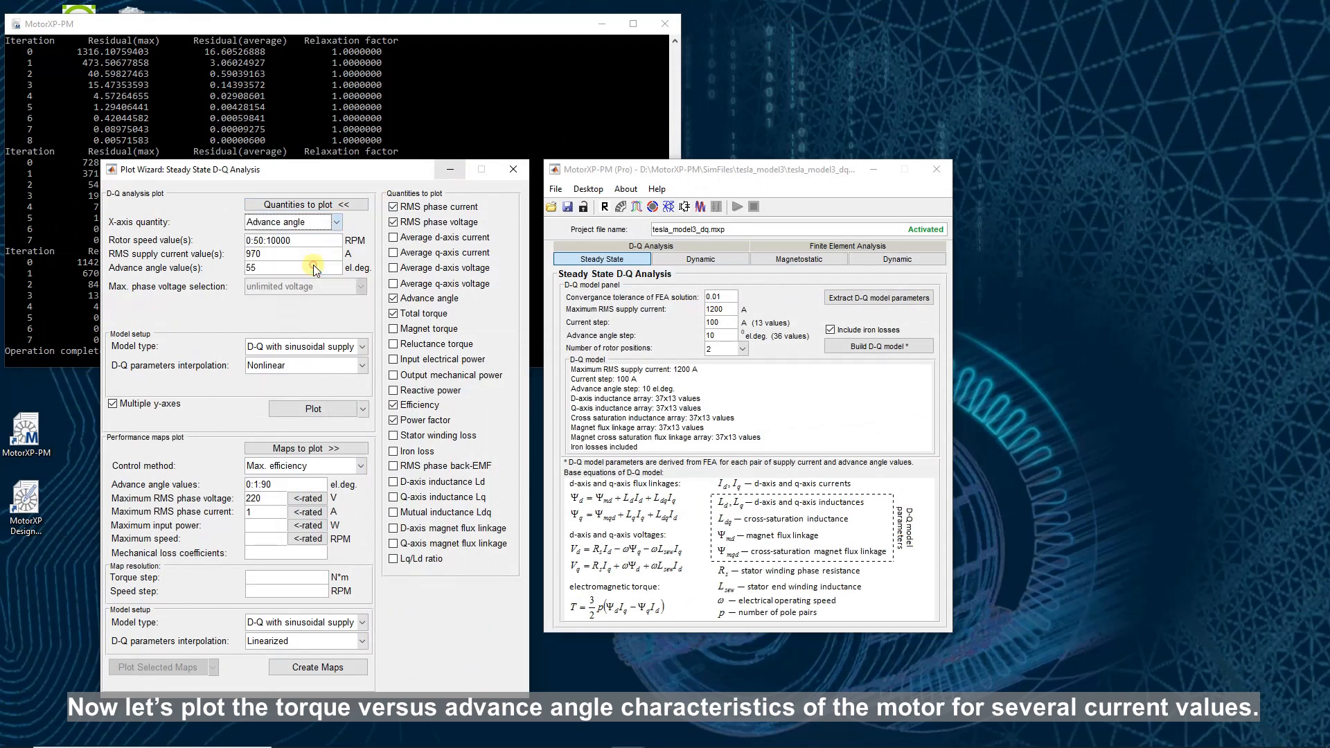
{"action": "left_click", "coordinate": [415, 209]}
{"action": "left_click", "coordinate": [418, 222]}
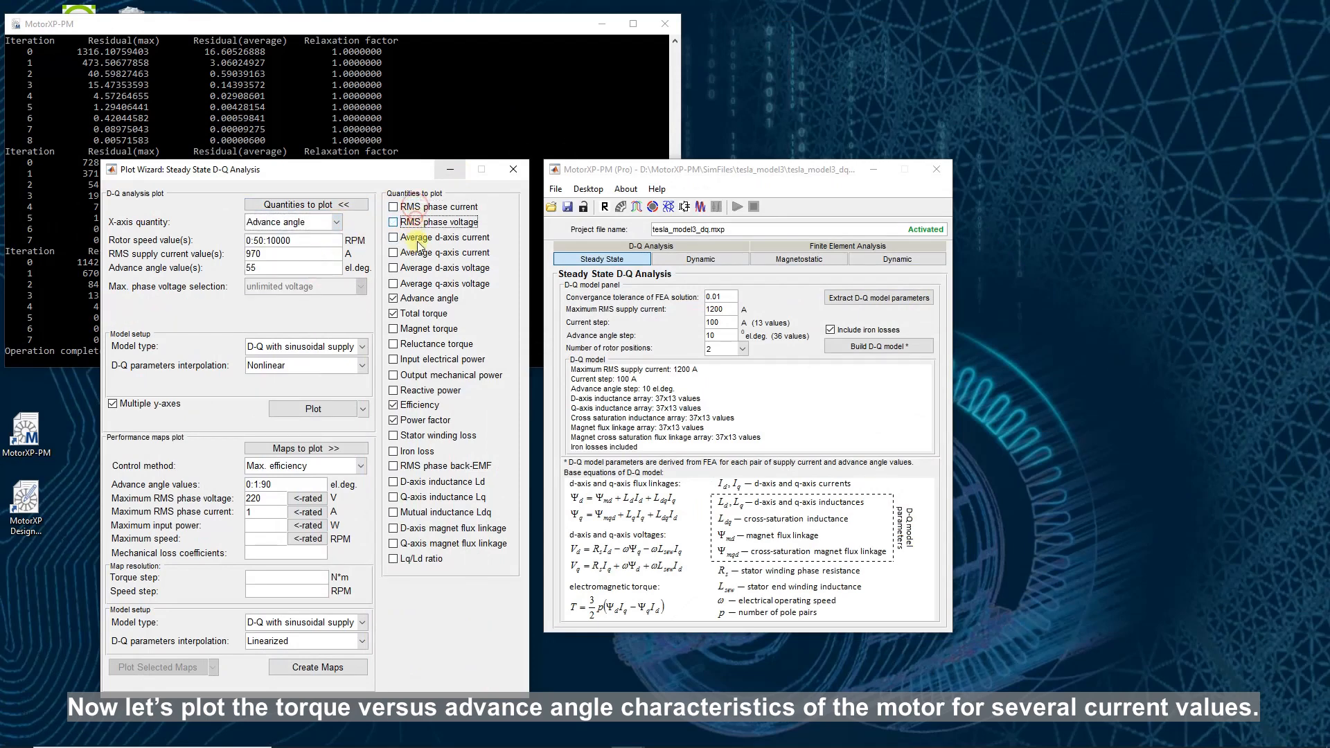
{"action": "left_click", "coordinate": [419, 298]}
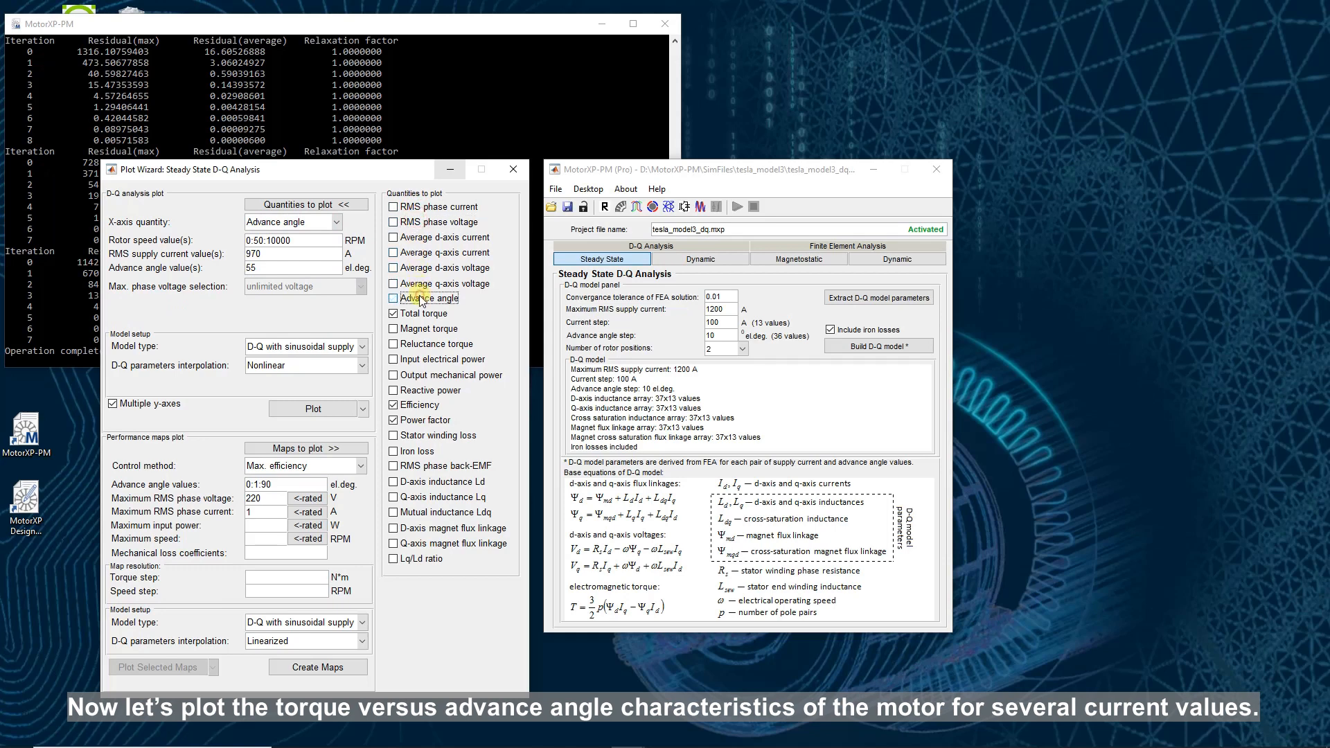
{"action": "left_click", "coordinate": [415, 405]}
{"action": "left_click", "coordinate": [417, 420]}
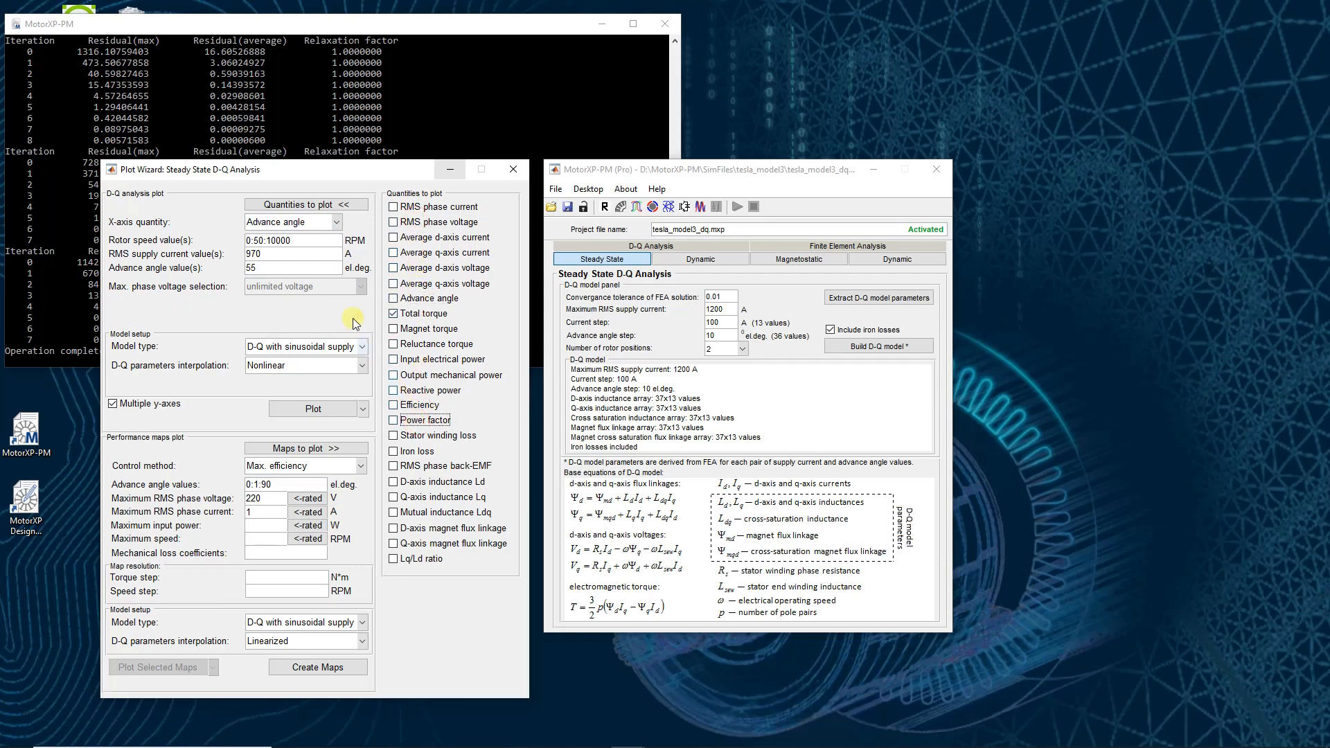
Step: Plot torque versus advance angle at 1000 RPM for supply currents 300 600 900 A and angles 0:1:90 el. deg., and enlarge the figure
{"action": "left_click_drag", "start_coordinate": [299, 244], "coordinate": [189, 201]}
{"action": "type", "text": "1000"}
{"action": "double_click", "coordinate": [258, 253]}
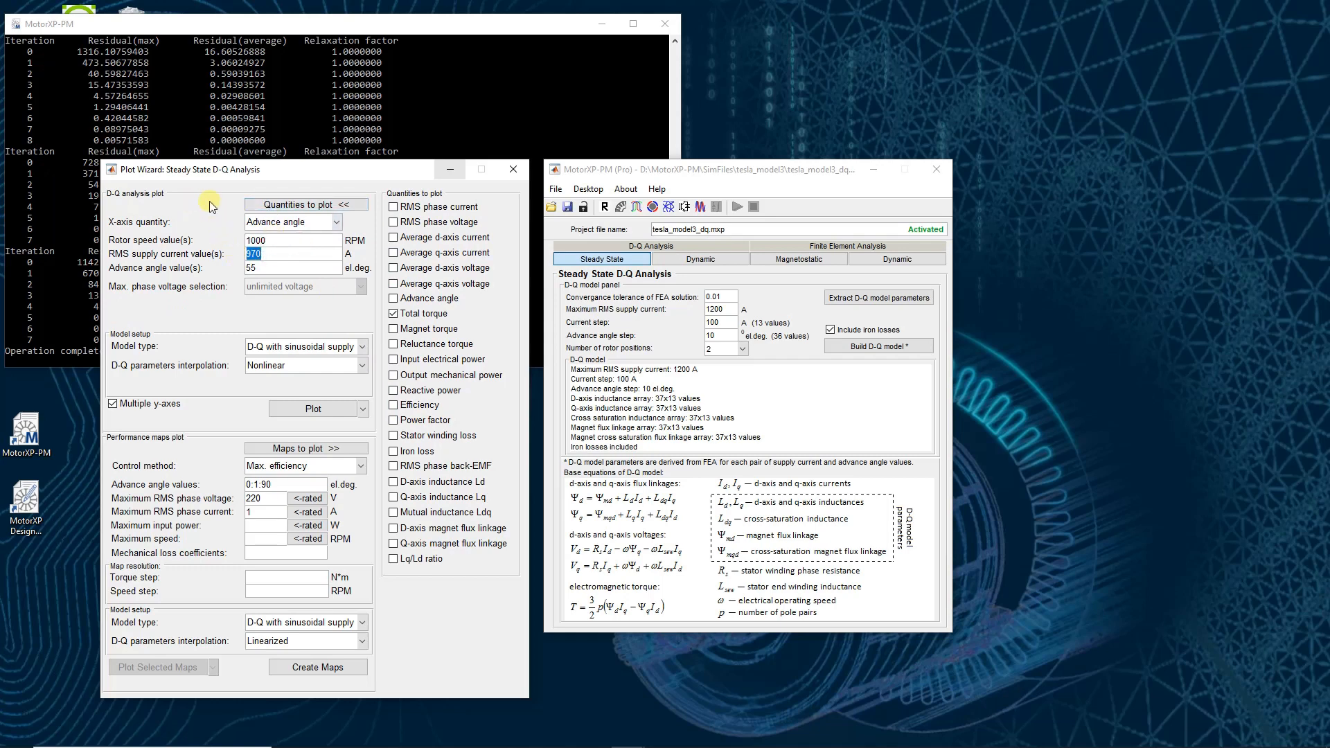
{"action": "type", "text": "300 600 900"}
{"action": "key", "text": "Tab"}
{"action": "type", "text": "0:1:"}
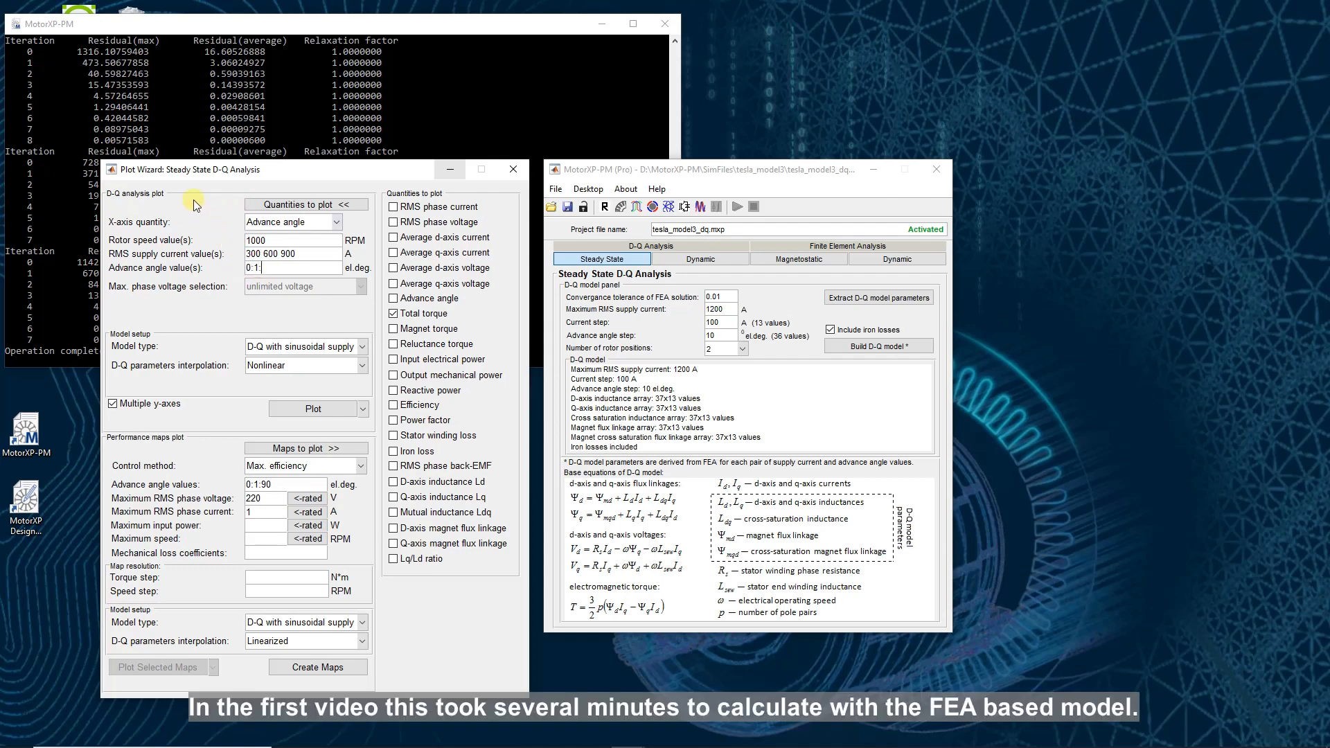
{"action": "type", "text": "90"}
{"action": "left_click", "coordinate": [292, 408]}
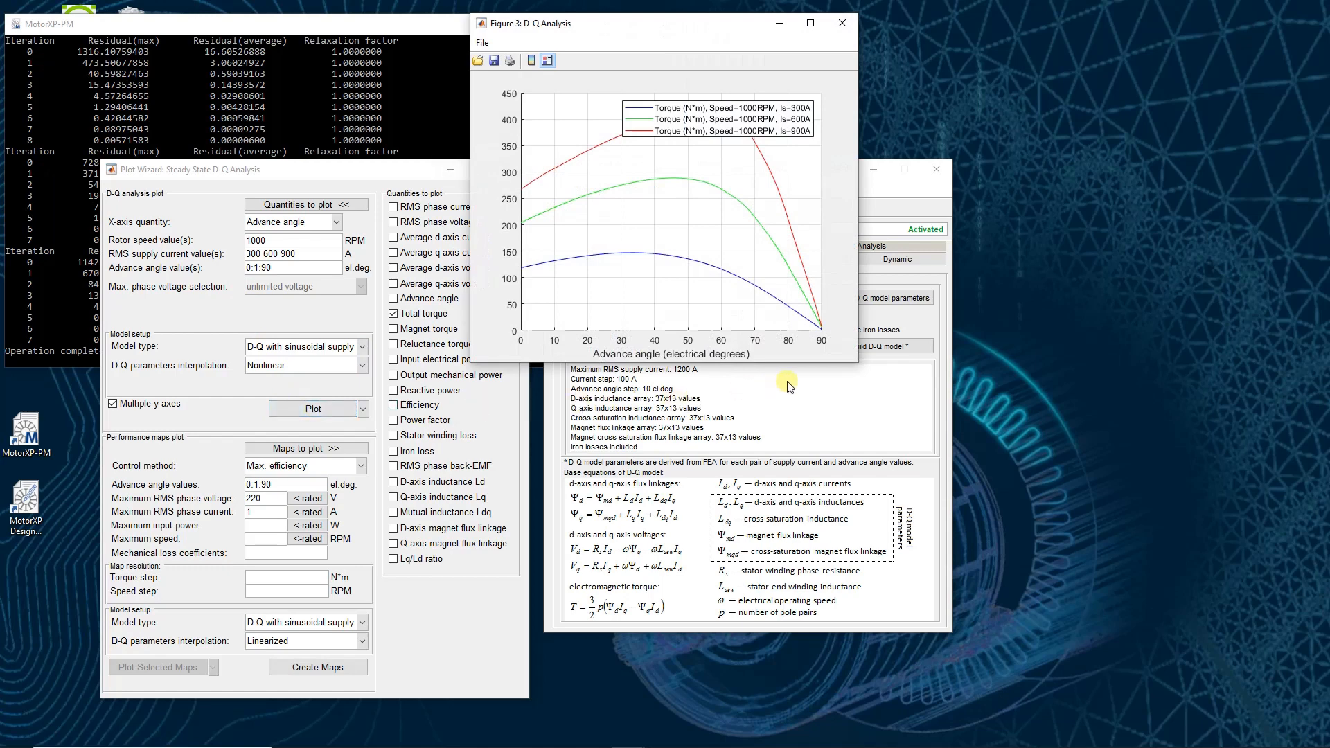
{"action": "left_click_drag", "start_coordinate": [855, 366], "coordinate": [1293, 733]}
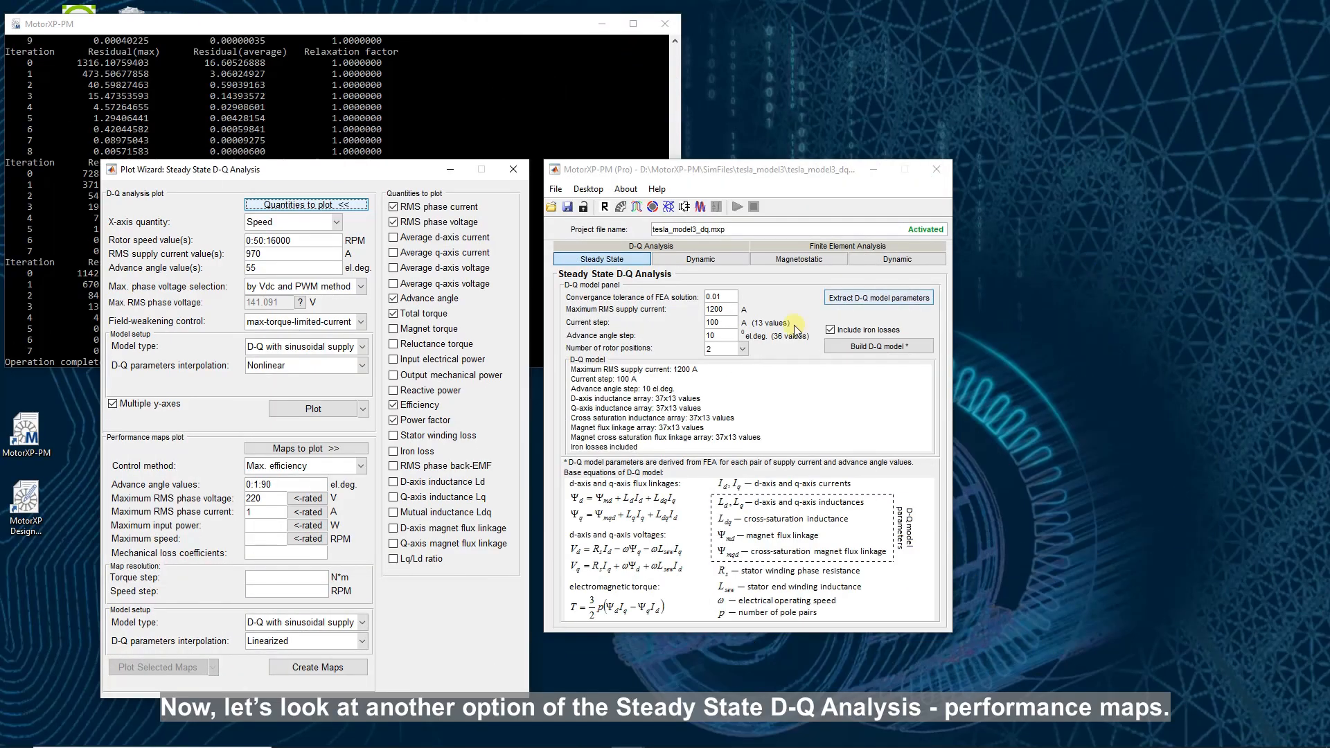
Step: Show the list of performance maps to plot and select Max. efficiency as the maps' control method
{"action": "left_click", "coordinate": [348, 449]}
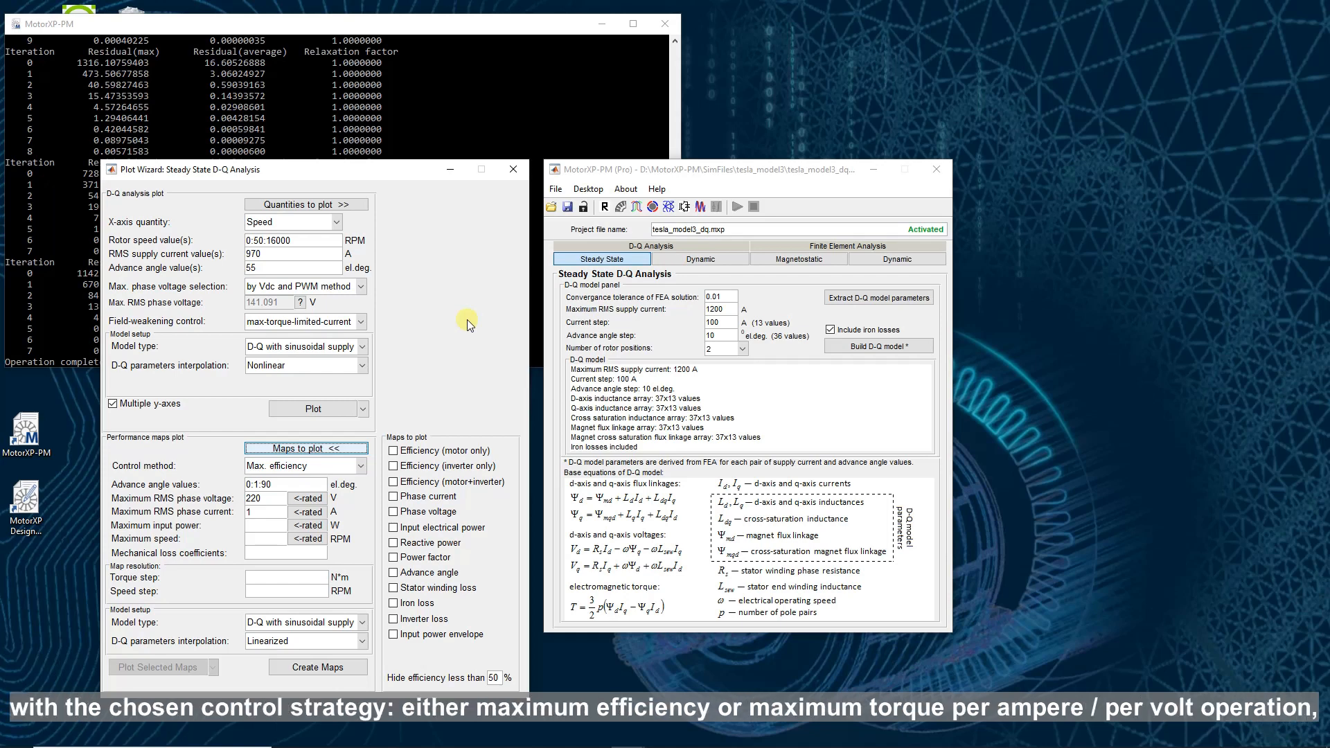
{"action": "left_click", "coordinate": [359, 467]}
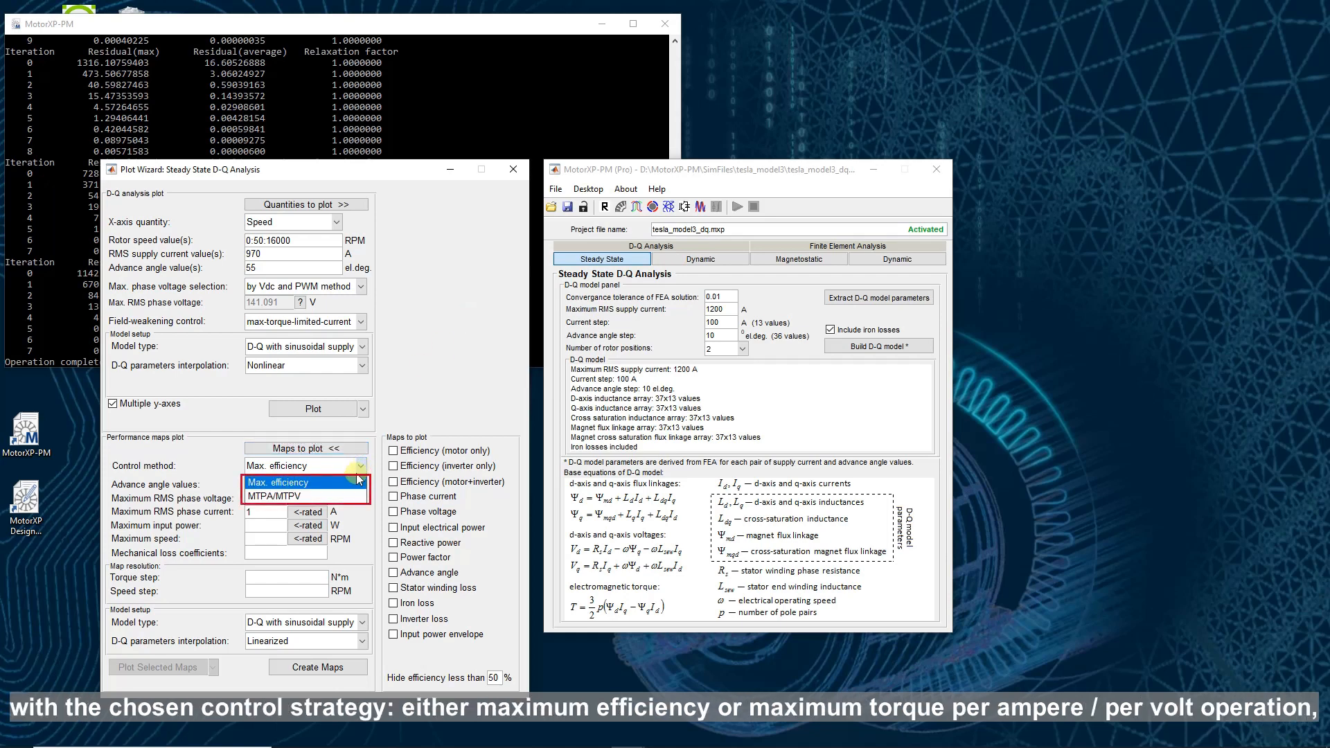
{"action": "left_click", "coordinate": [346, 480]}
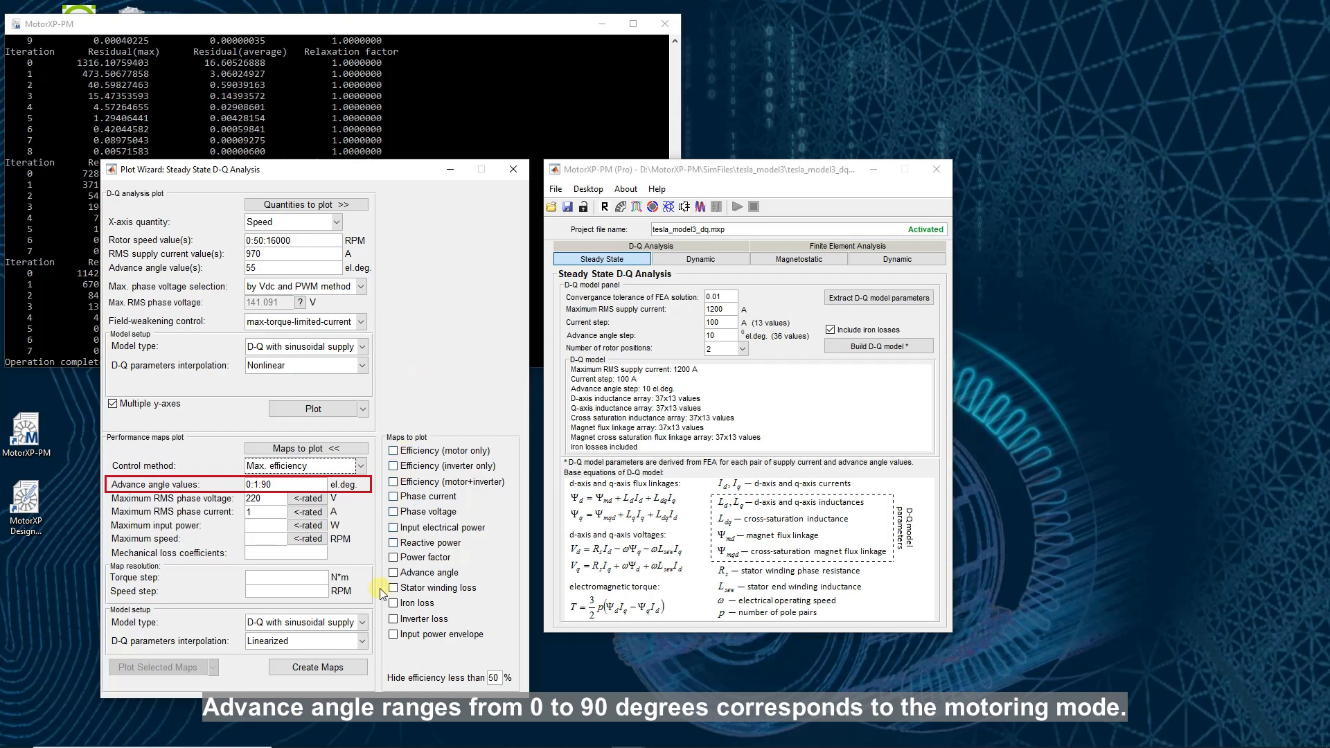
Step: Set the performance maps' D-Q parameters interpolation to Nonlinear and the maximum RMS phase voltage to the rated 141.091 V
{"action": "left_click", "coordinate": [360, 641]}
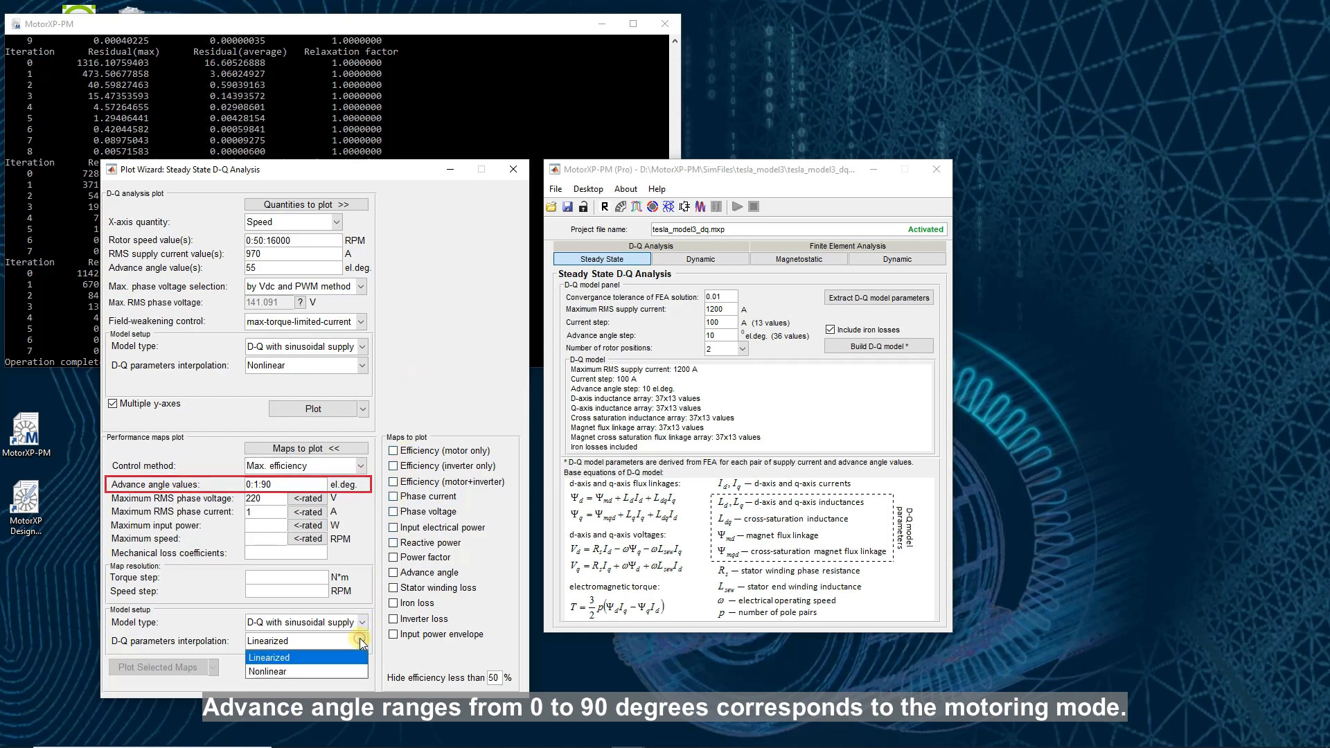
{"action": "left_click", "coordinate": [346, 671]}
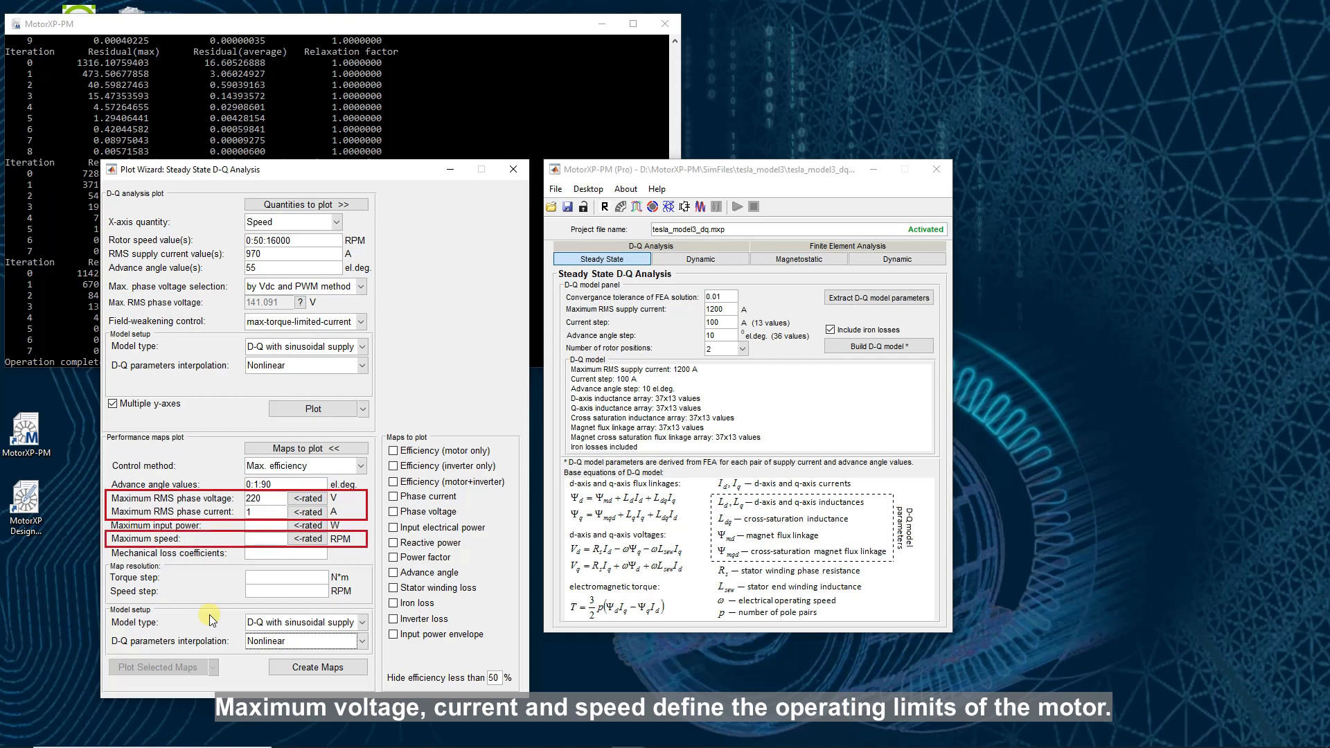
{"action": "left_click", "coordinate": [309, 499]}
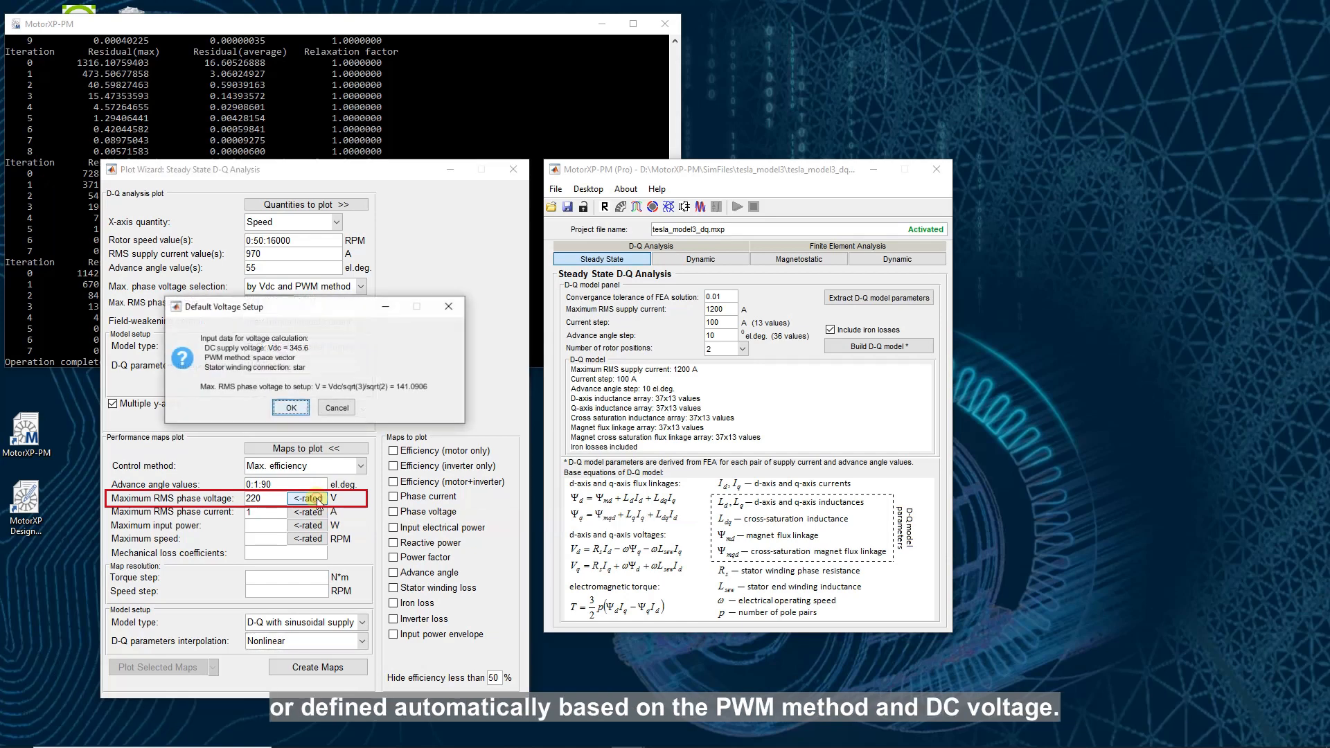
{"action": "left_click", "coordinate": [293, 407]}
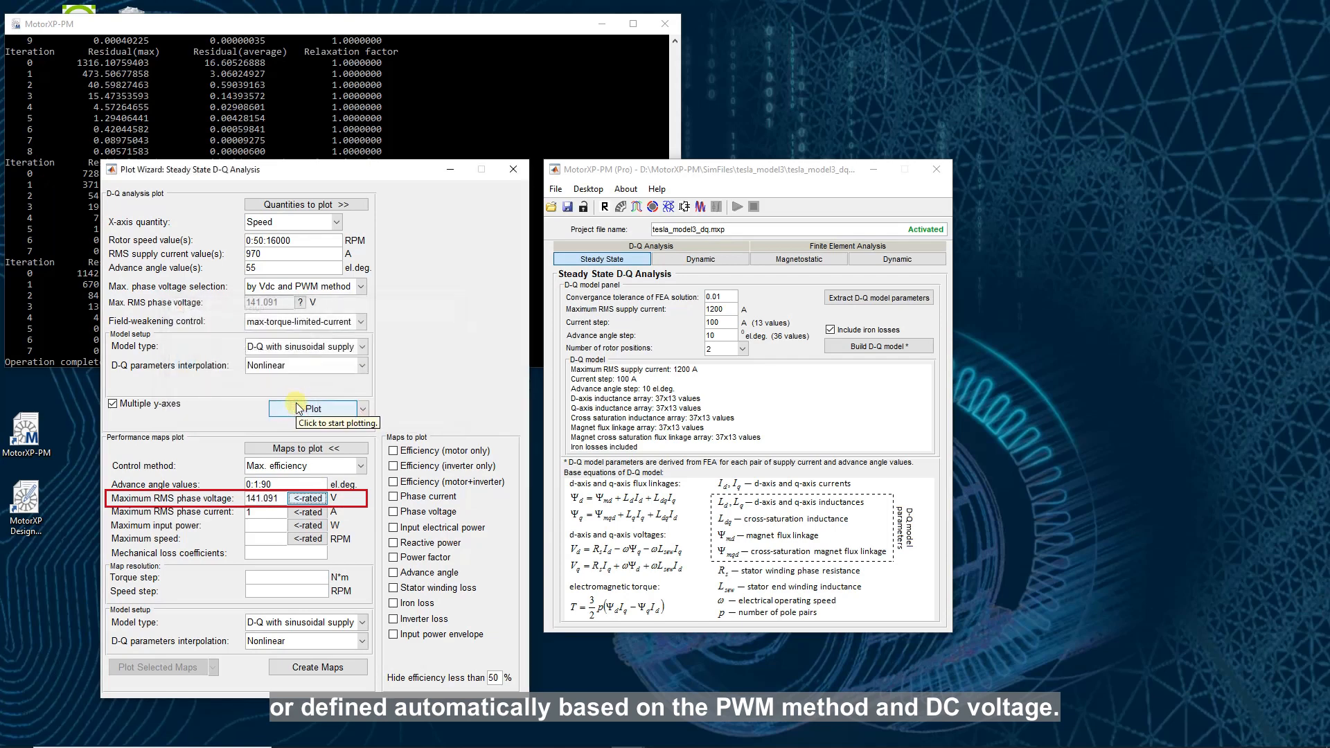
Step: Set the performance maps' maximum RMS phase current to 970 A and maximum speed to 16000 RPM
{"action": "double_click", "coordinate": [258, 511]}
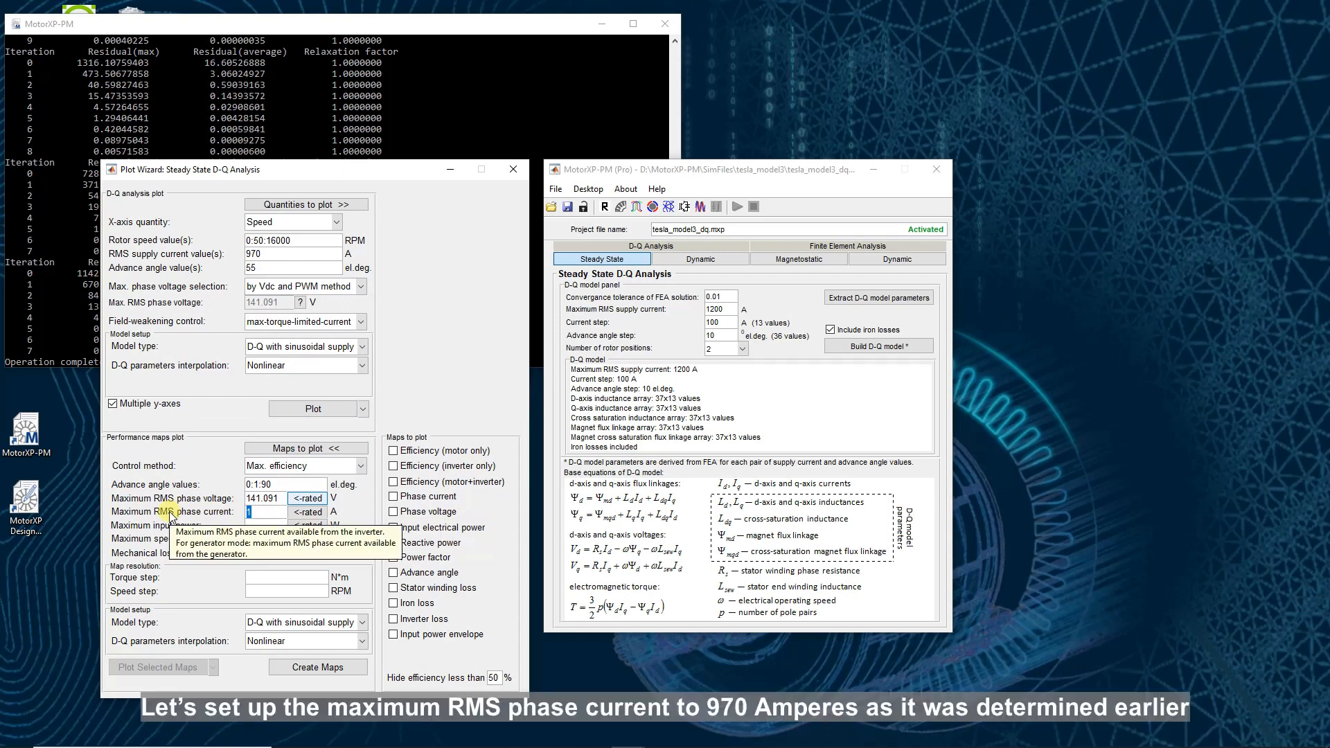
{"action": "type", "text": "970"}
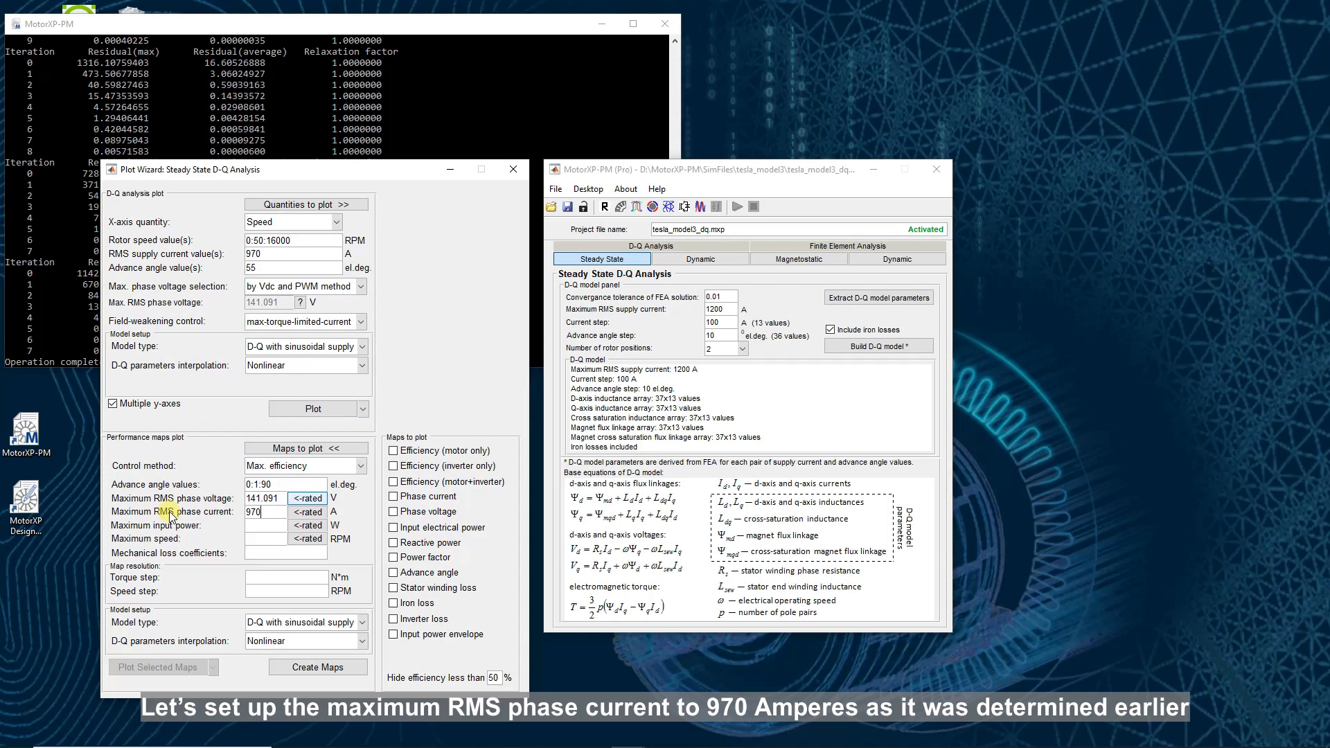
{"action": "left_click", "coordinate": [252, 537]}
{"action": "type", "text": "16000"}
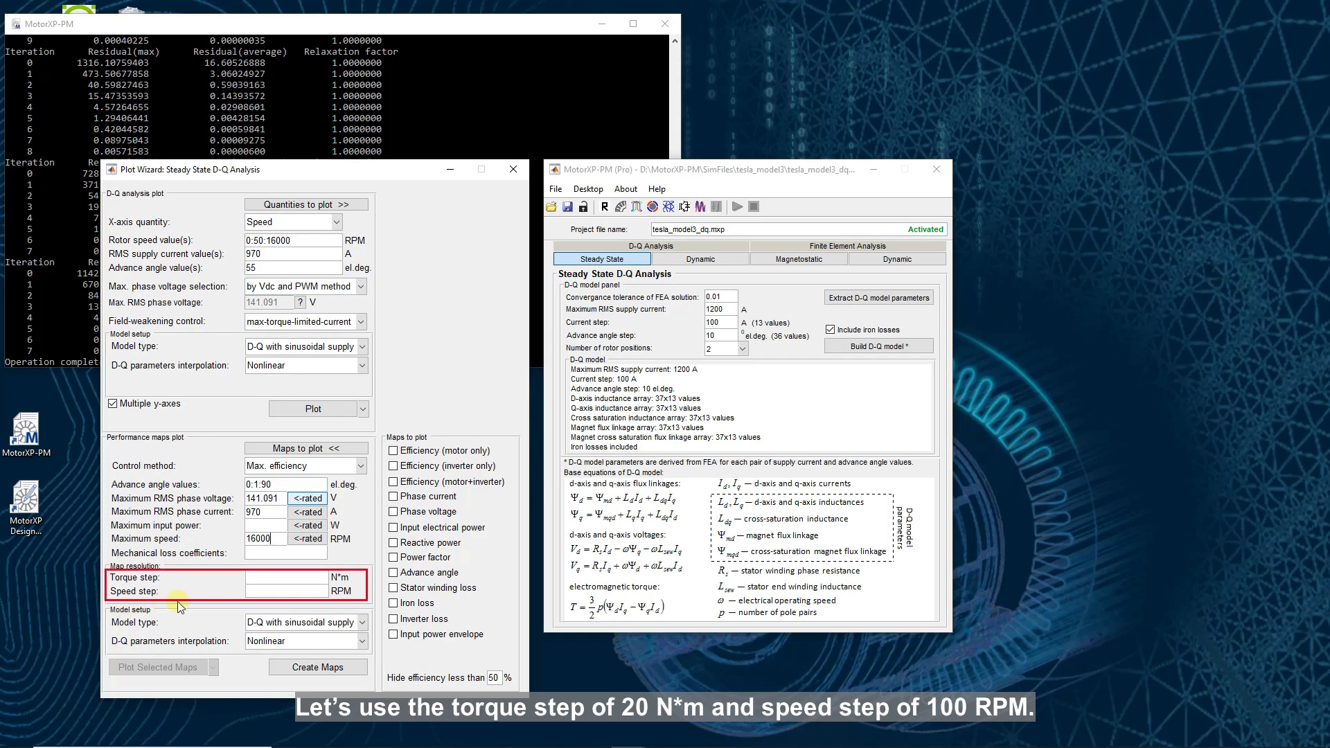
Step: Set the map resolution to a torque step of 20 N*m and a speed step of 100 RPM
{"action": "left_click", "coordinate": [255, 577]}
{"action": "type", "text": "20"}
{"action": "left_click", "coordinate": [252, 590]}
{"action": "type", "text": "100"}
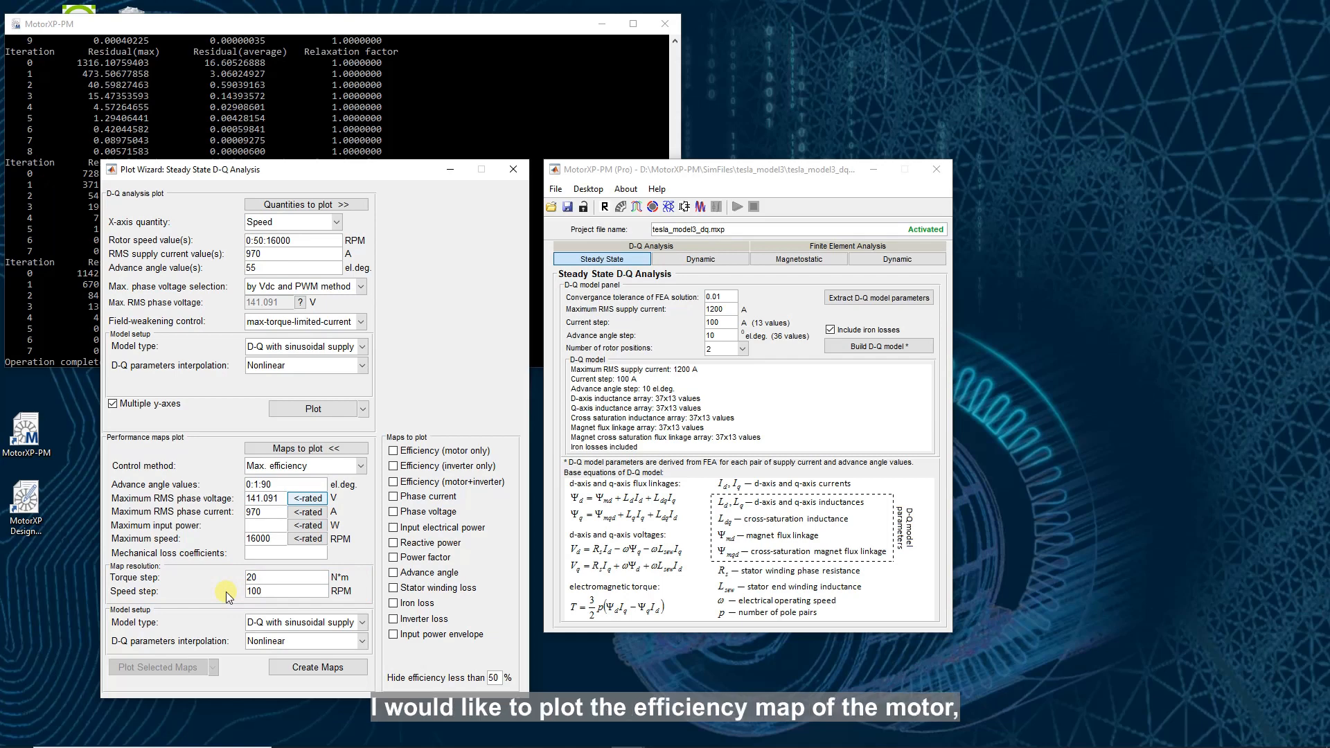
Step: Create the performance maps for motor-only efficiency, phase current, phase voltage and advance angle
{"action": "left_click", "coordinate": [452, 452]}
{"action": "left_click", "coordinate": [431, 496]}
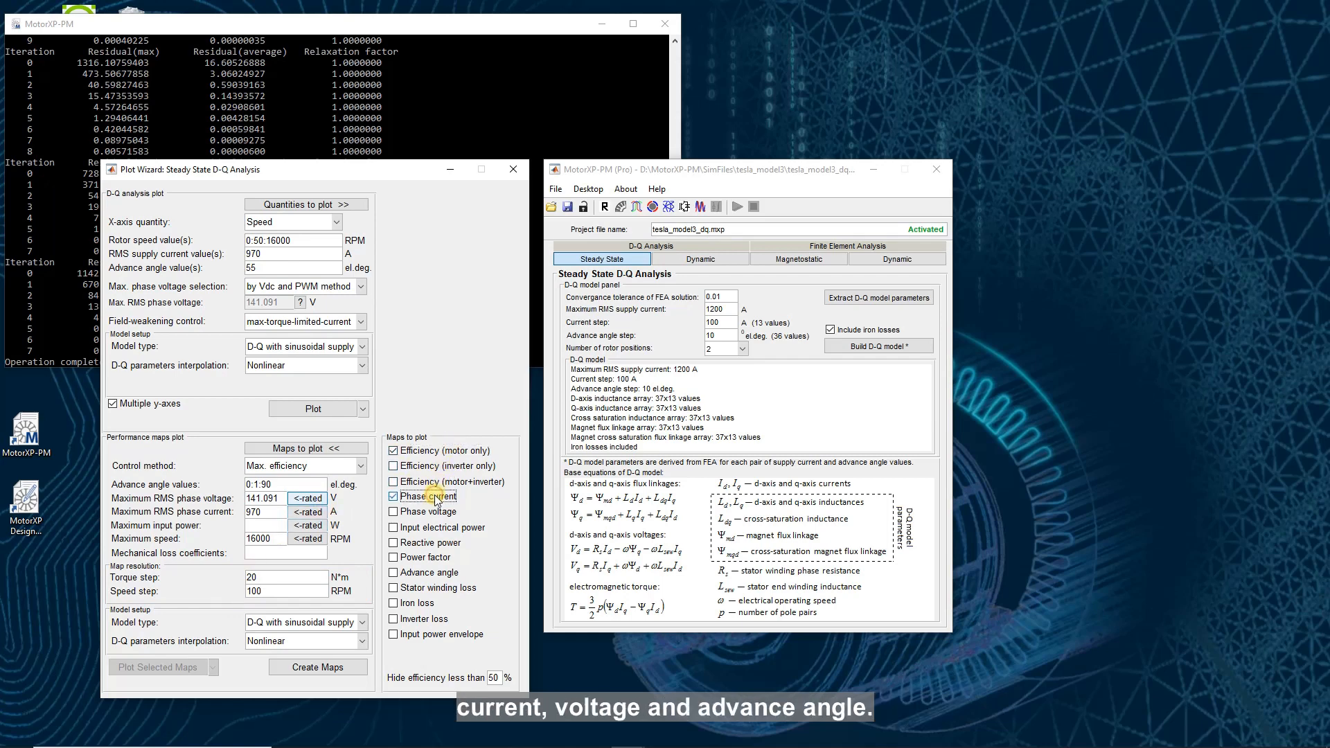
{"action": "left_click", "coordinate": [428, 512]}
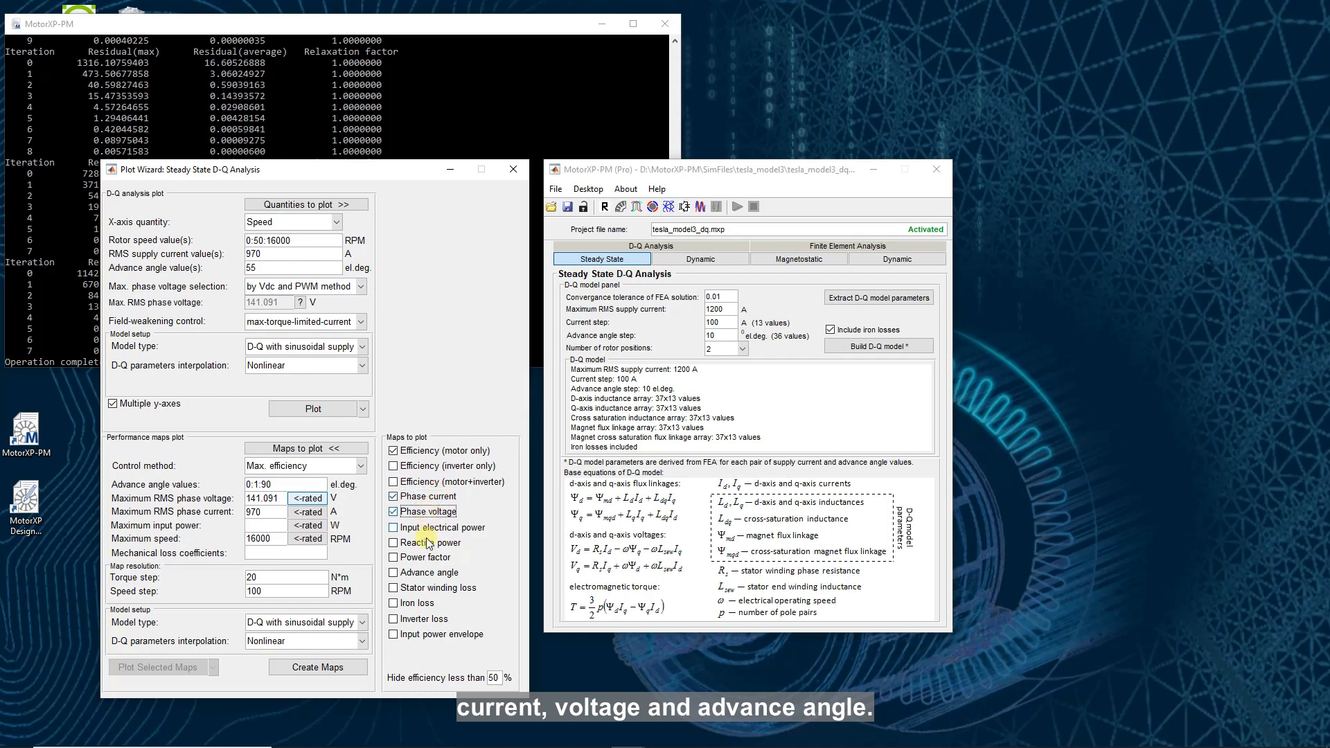
{"action": "left_click", "coordinate": [420, 573]}
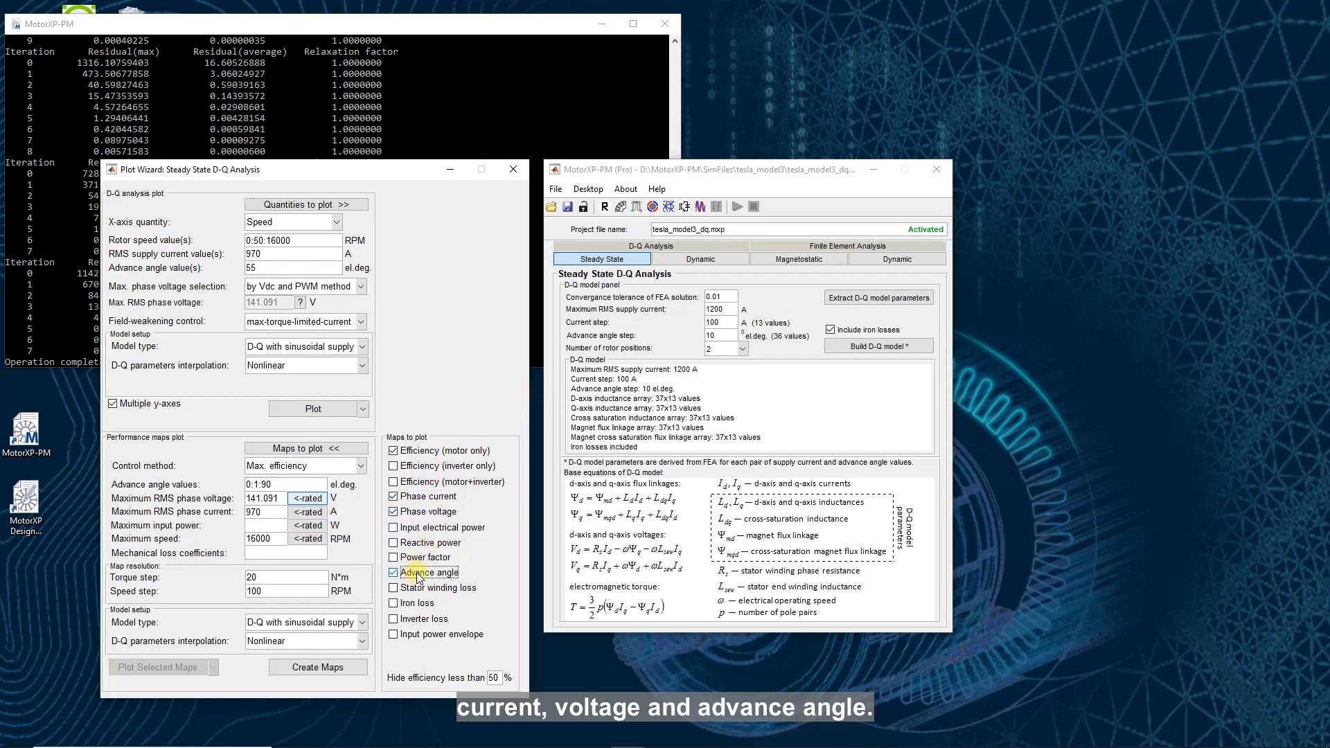
{"action": "left_click", "coordinate": [315, 668]}
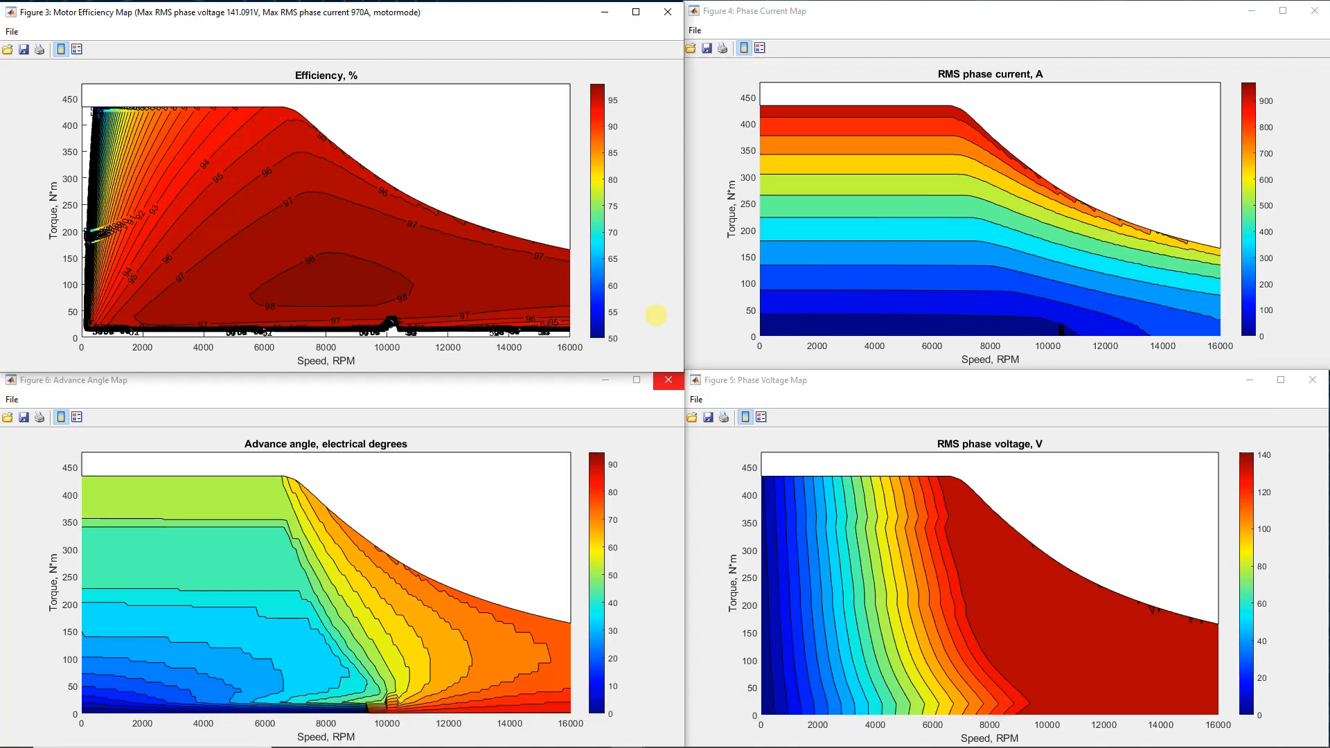
Step: Extract the Id, Iq current tables from the computed maps in CSV-file format with 20 torque rows and 20 speed columns
{"action": "left_click", "coordinate": [335, 281]}
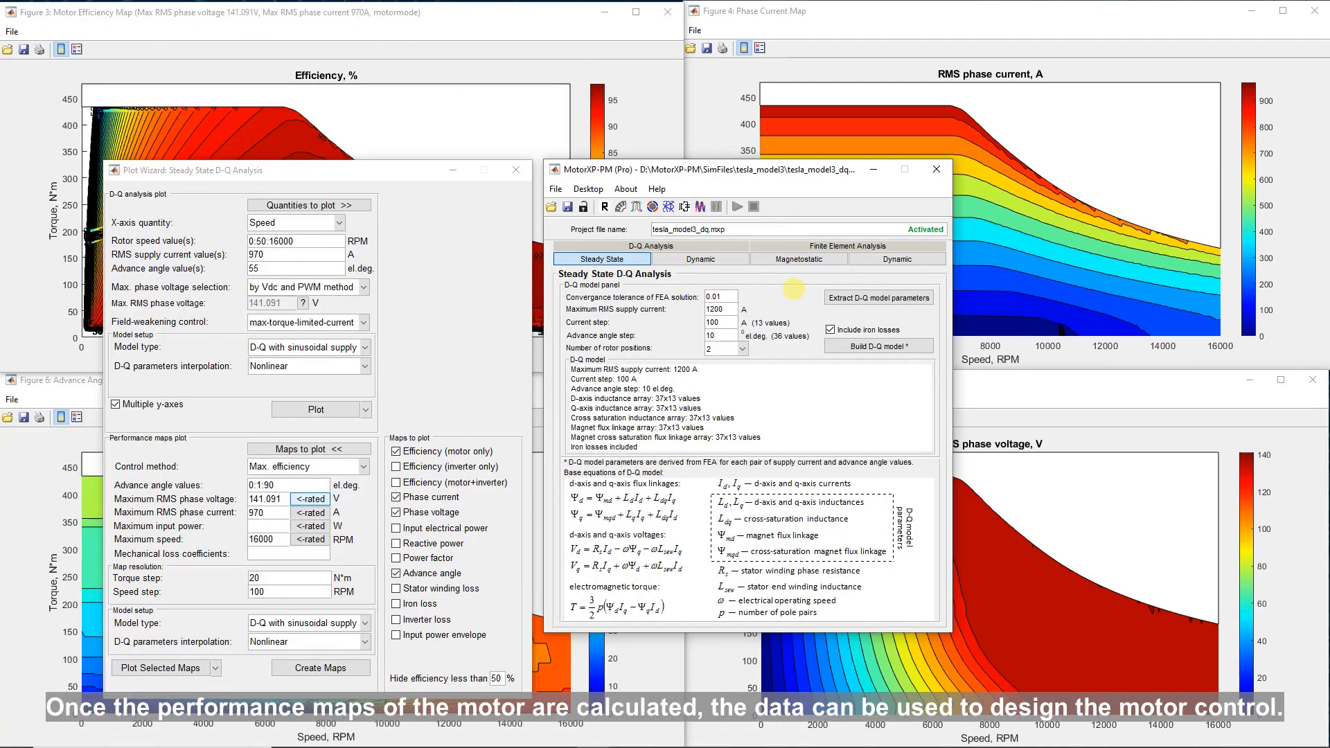
{"action": "left_click", "coordinate": [217, 668]}
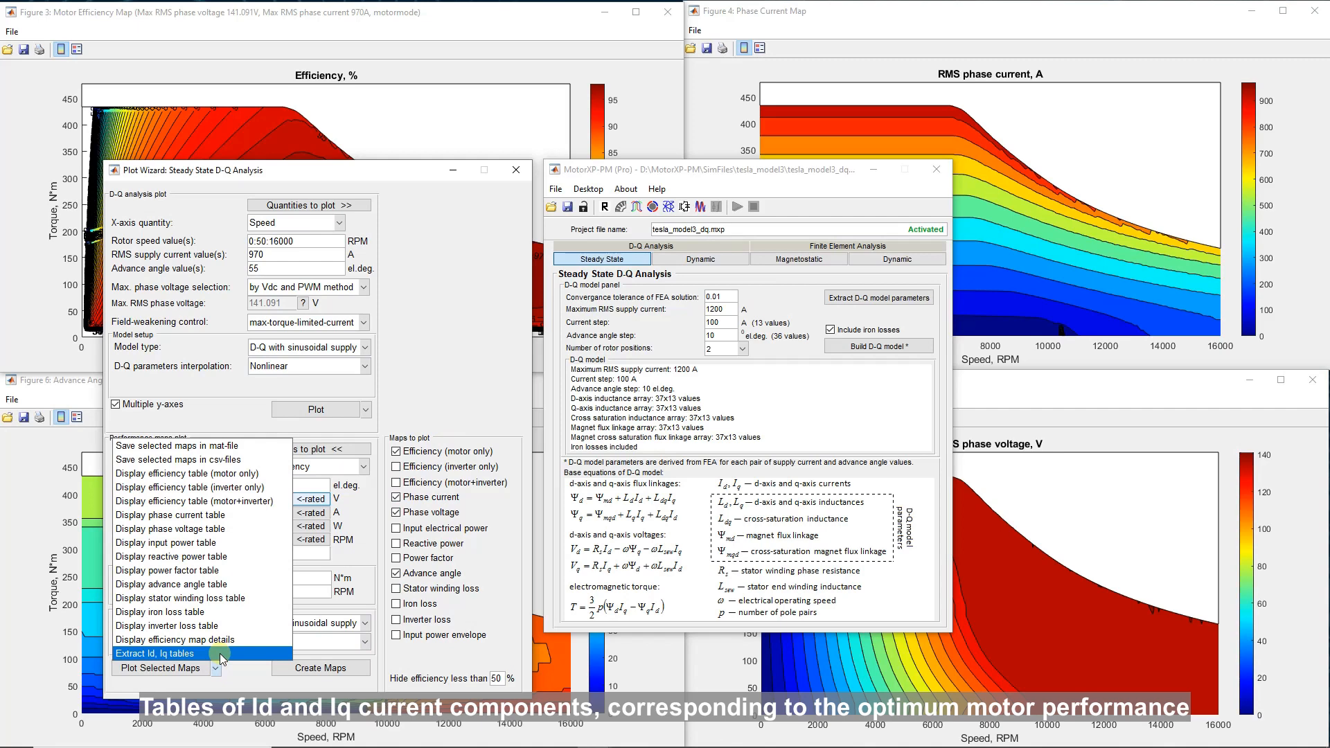
{"action": "left_click", "coordinate": [219, 654]}
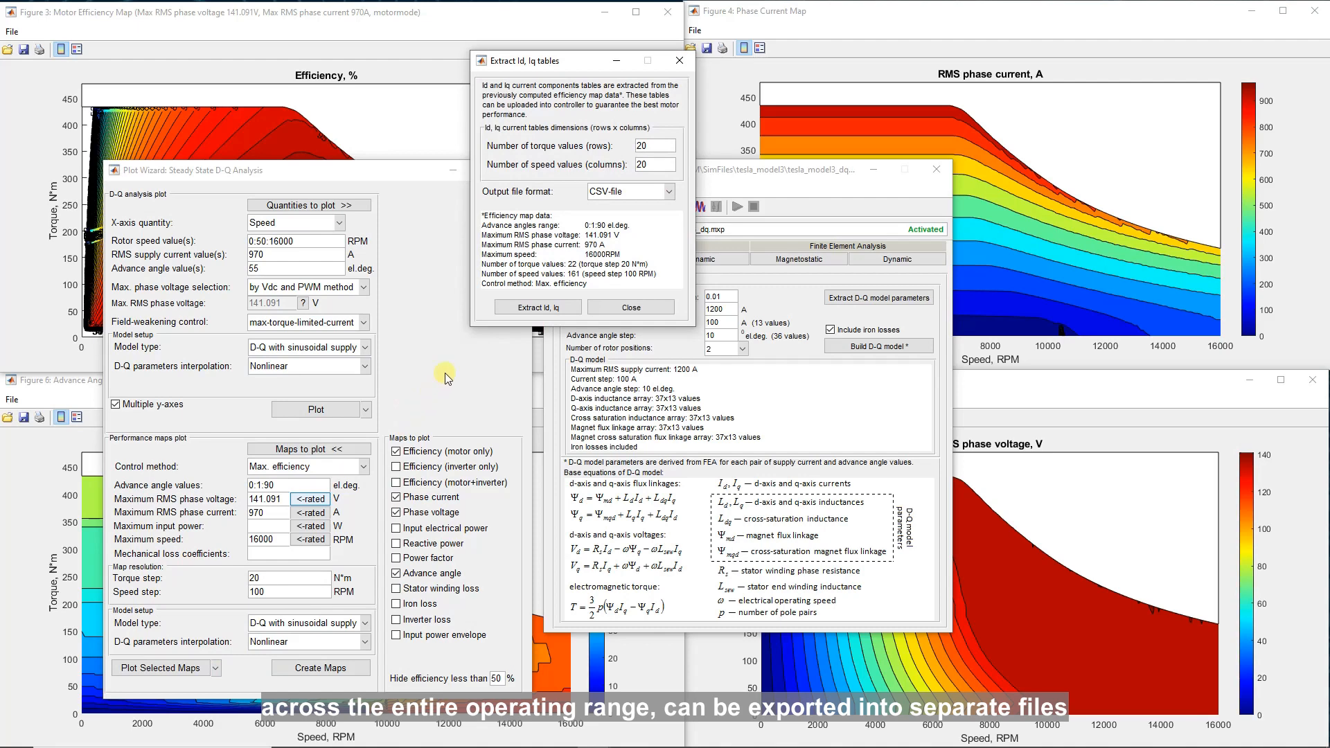
{"action": "left_click", "coordinate": [669, 192]}
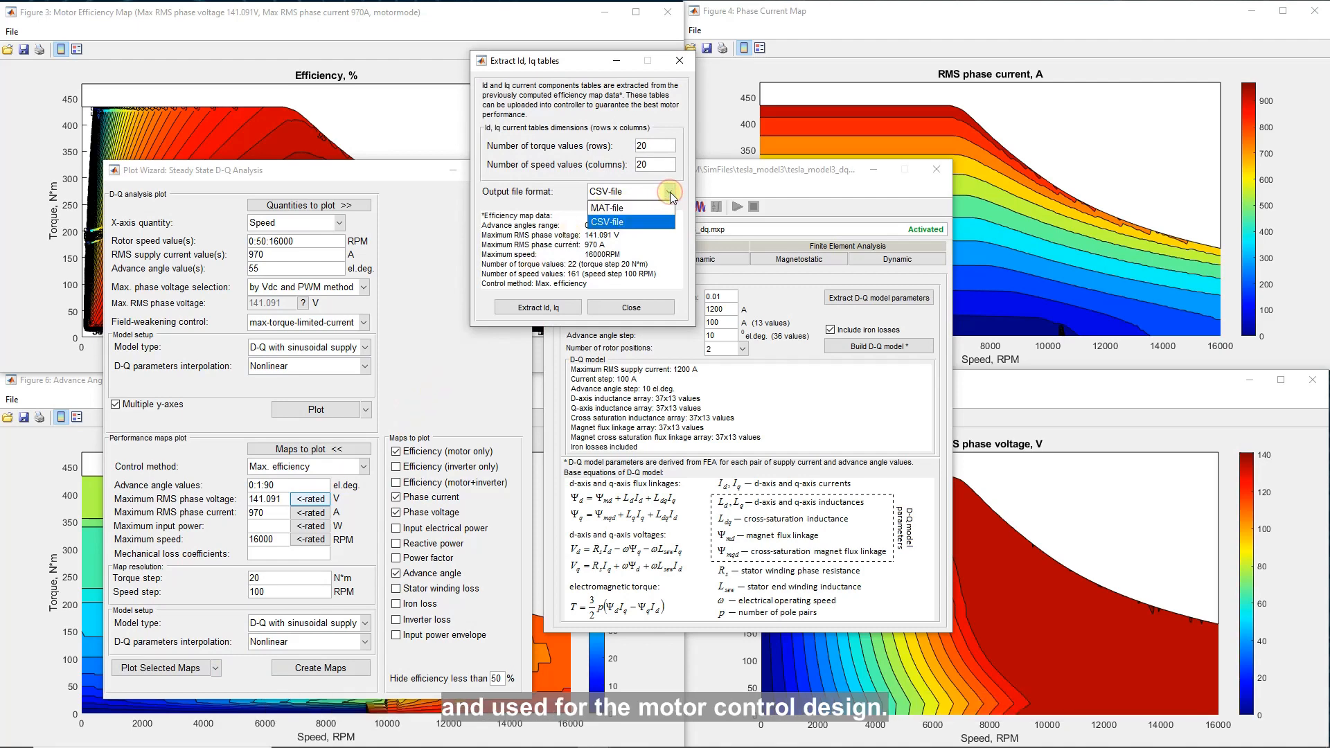
{"action": "left_click", "coordinate": [670, 192]}
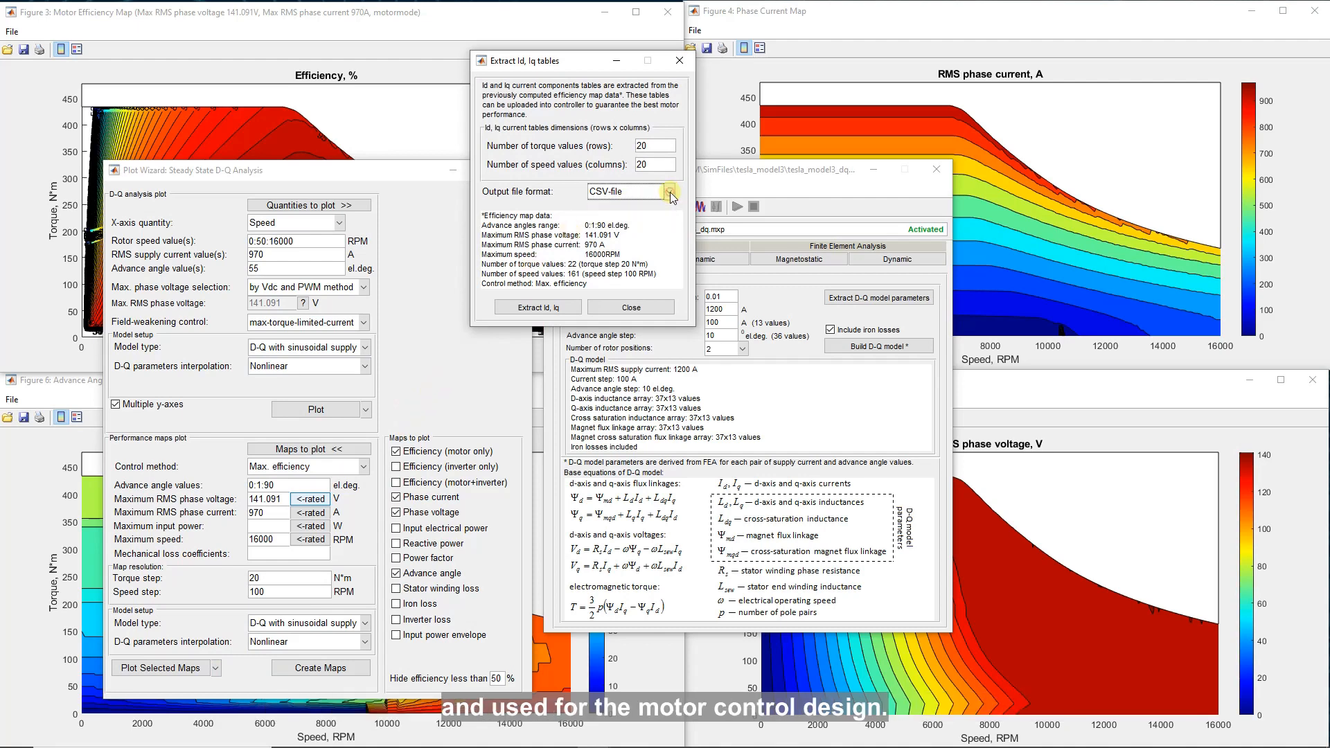
{"action": "left_click", "coordinate": [537, 309]}
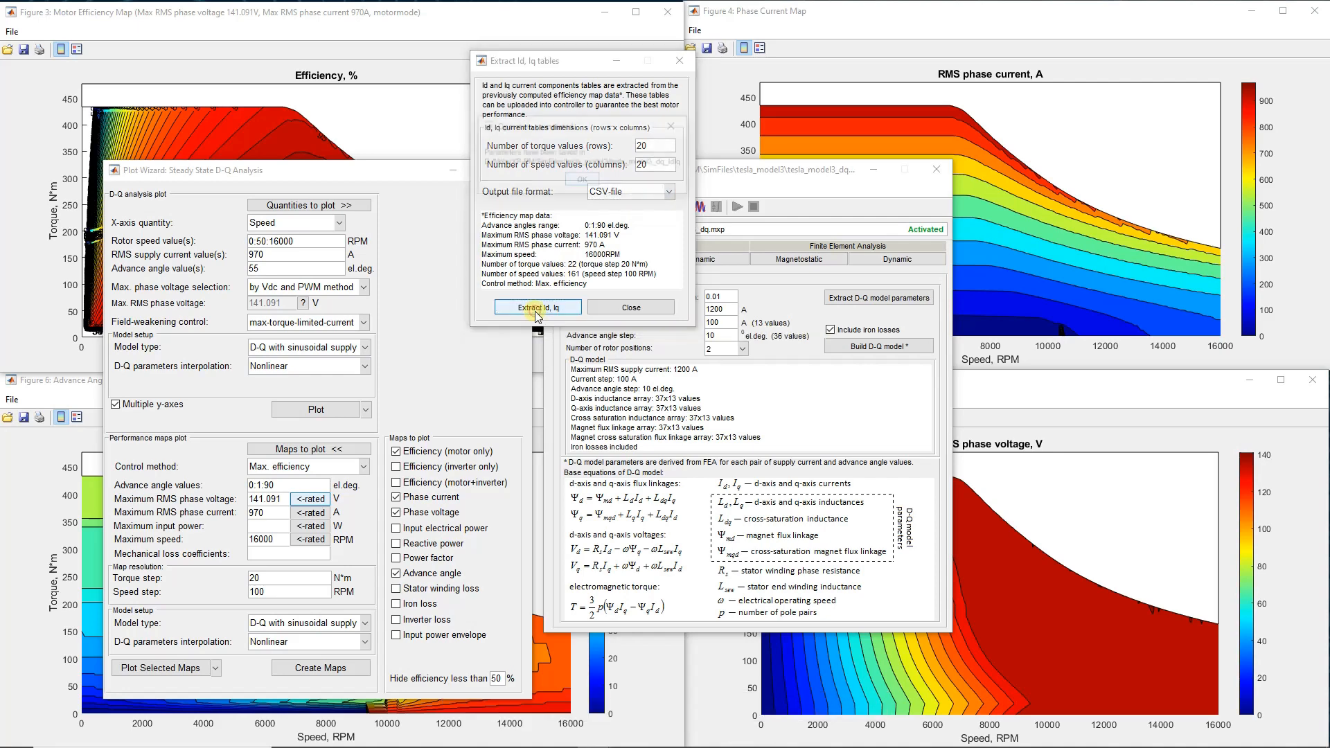
Step: Switch to File Explorer and open Iq.csv from the exported tesla_model3_dq_IdIq folder
{"action": "mouse_move", "coordinate": [634, 745]}
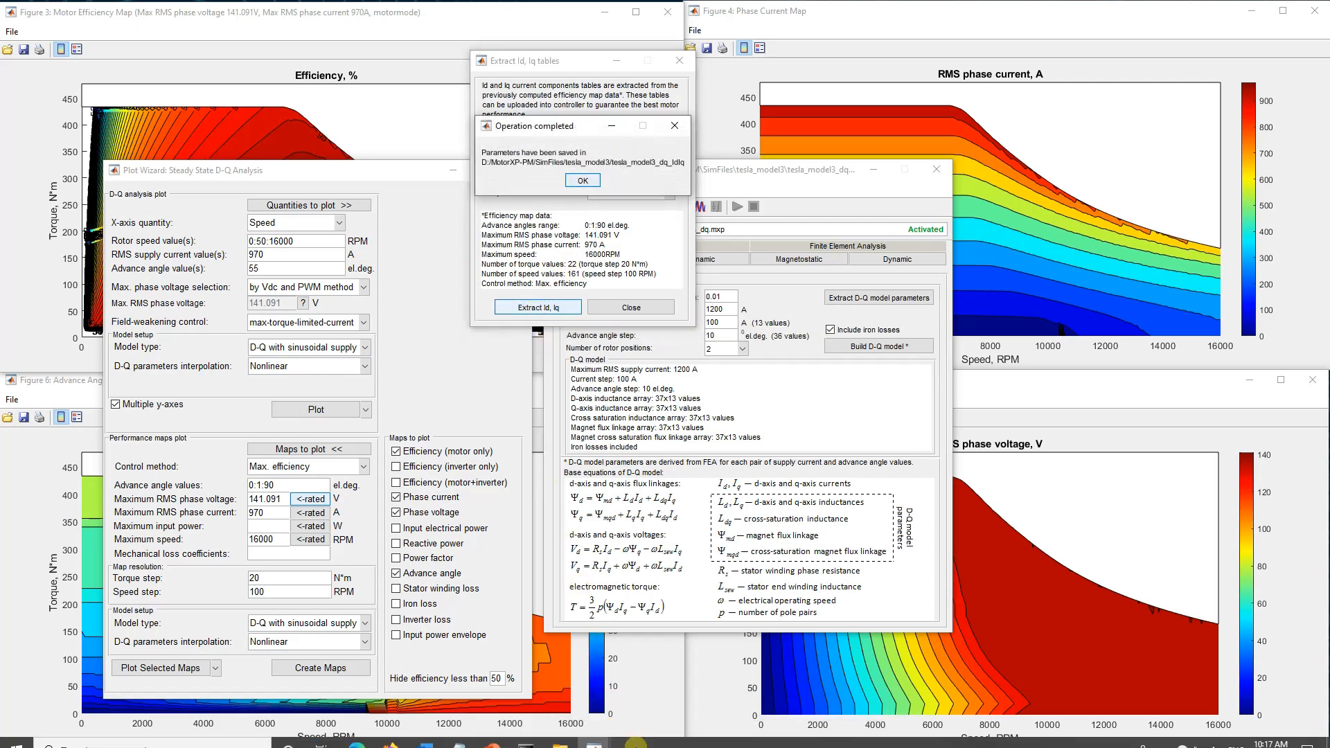
{"action": "left_click", "coordinate": [557, 741]}
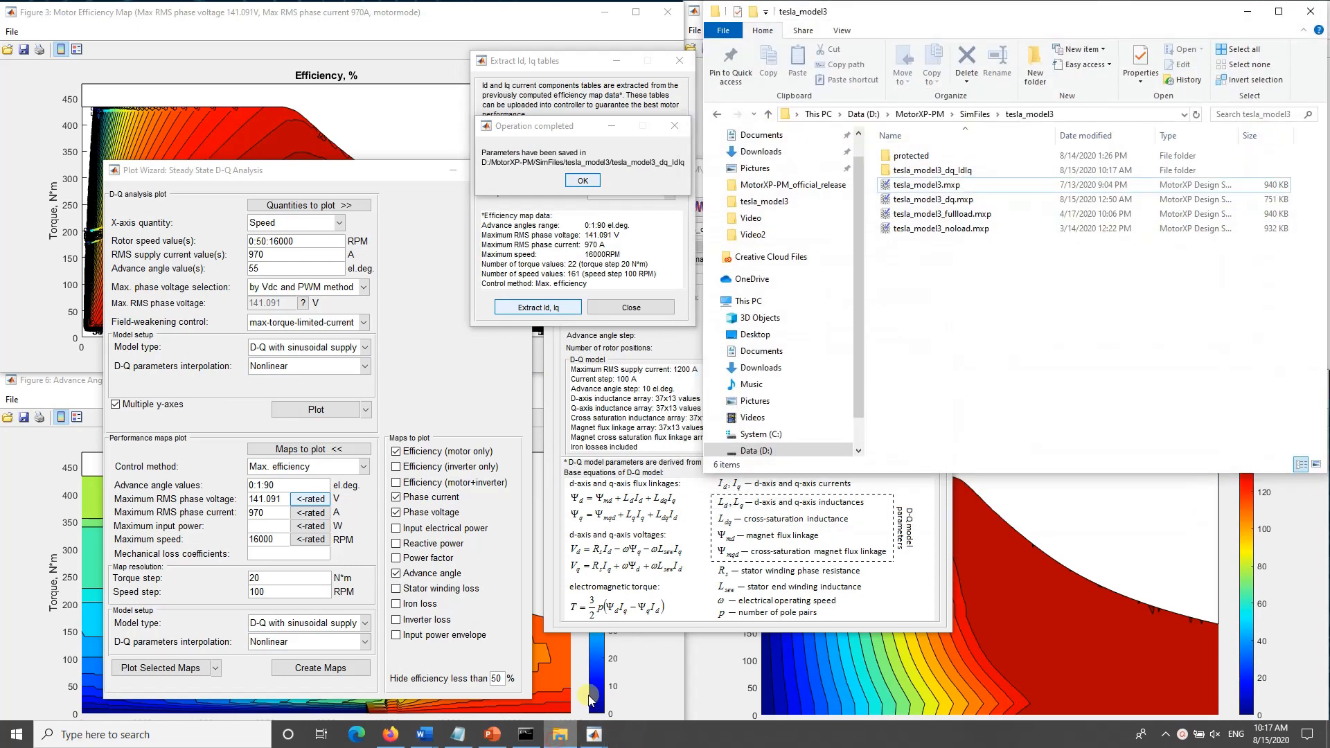
{"action": "double_click", "coordinate": [931, 173]}
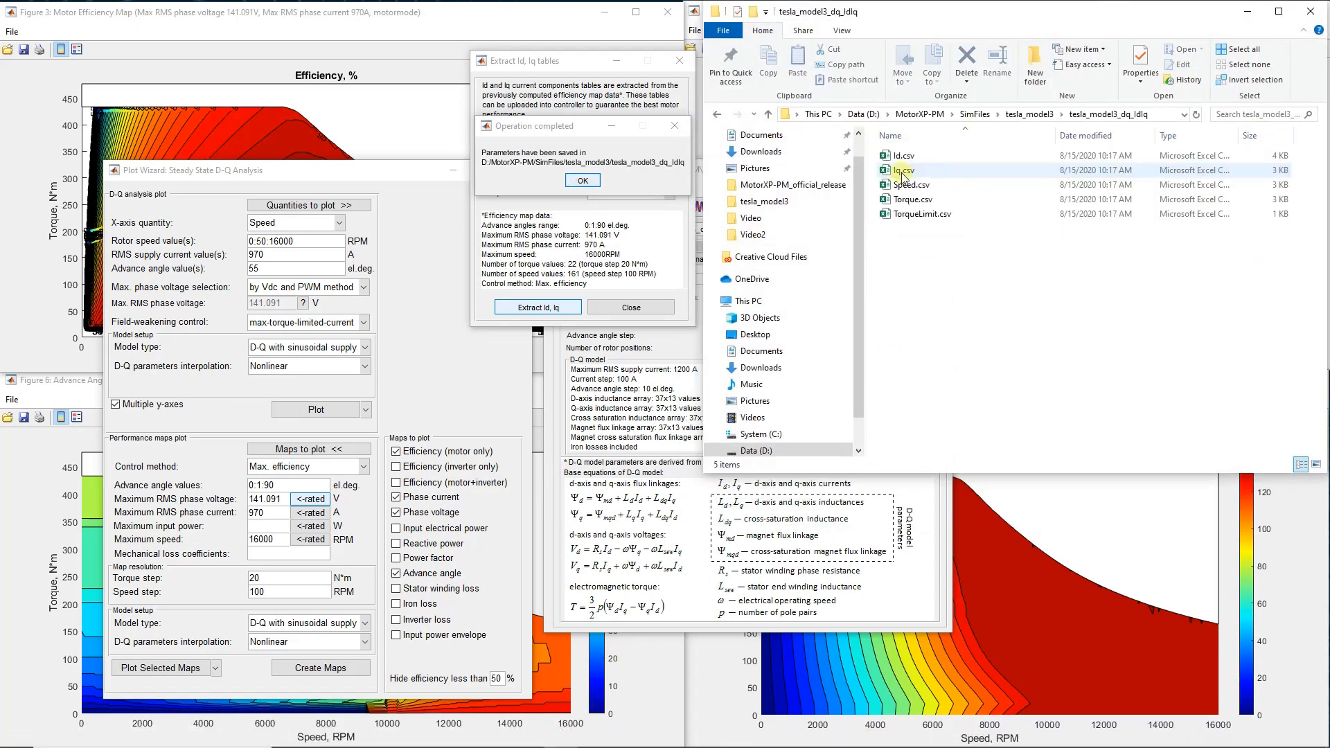
{"action": "left_click", "coordinate": [898, 172]}
{"action": "double_click", "coordinate": [898, 172]}
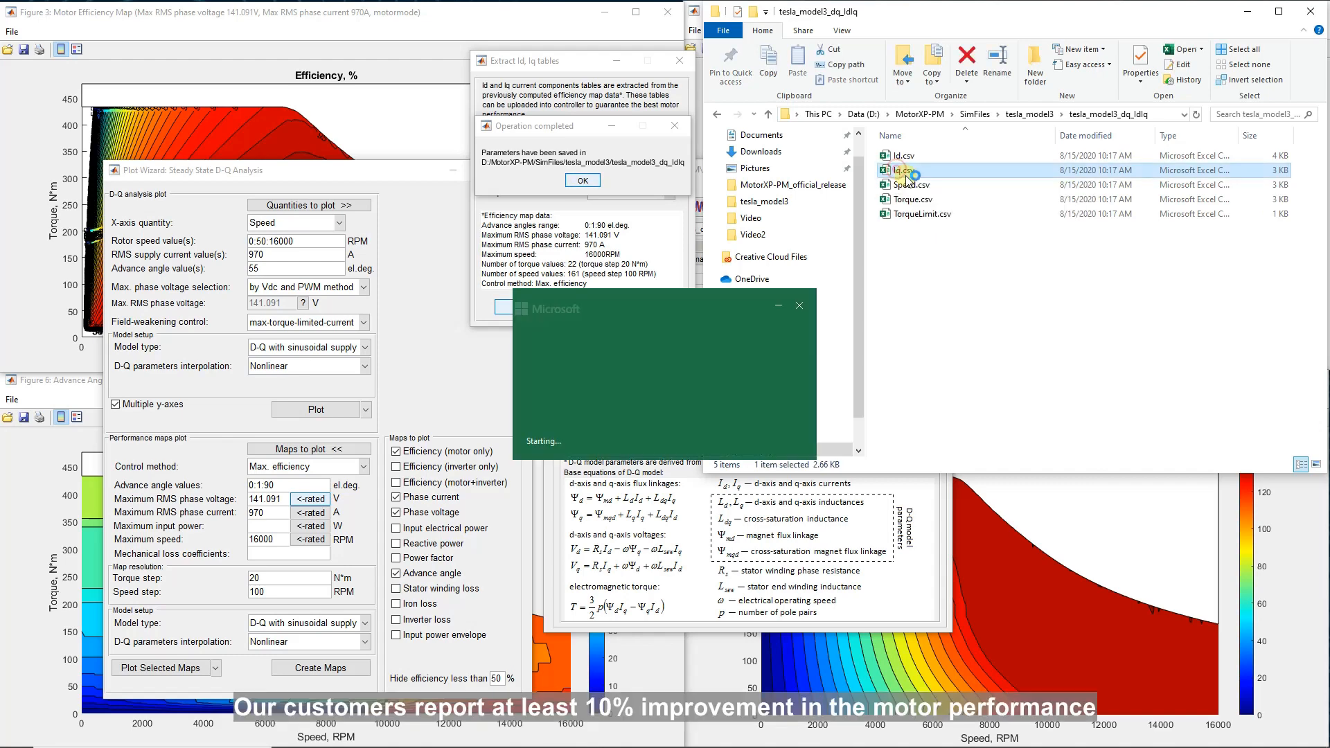